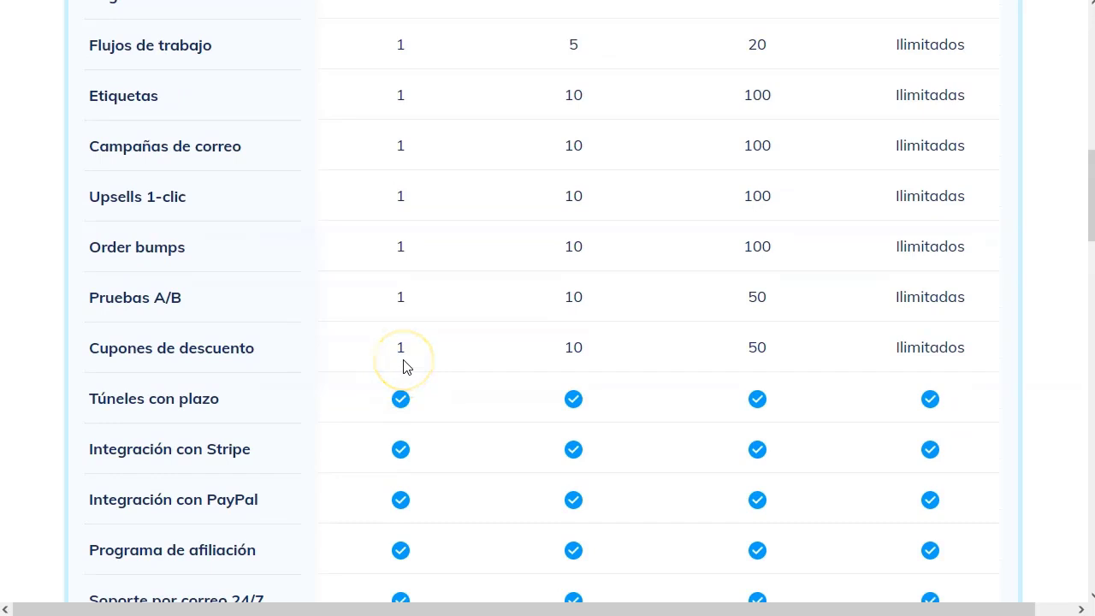
Compare the limits and features of the Gratuito, Startup, Webinar and Ilimitado plans in the pricing table.
{"action": "scroll", "coordinate": [416, 366], "scroll_direction": "down", "scroll_amount": 1}
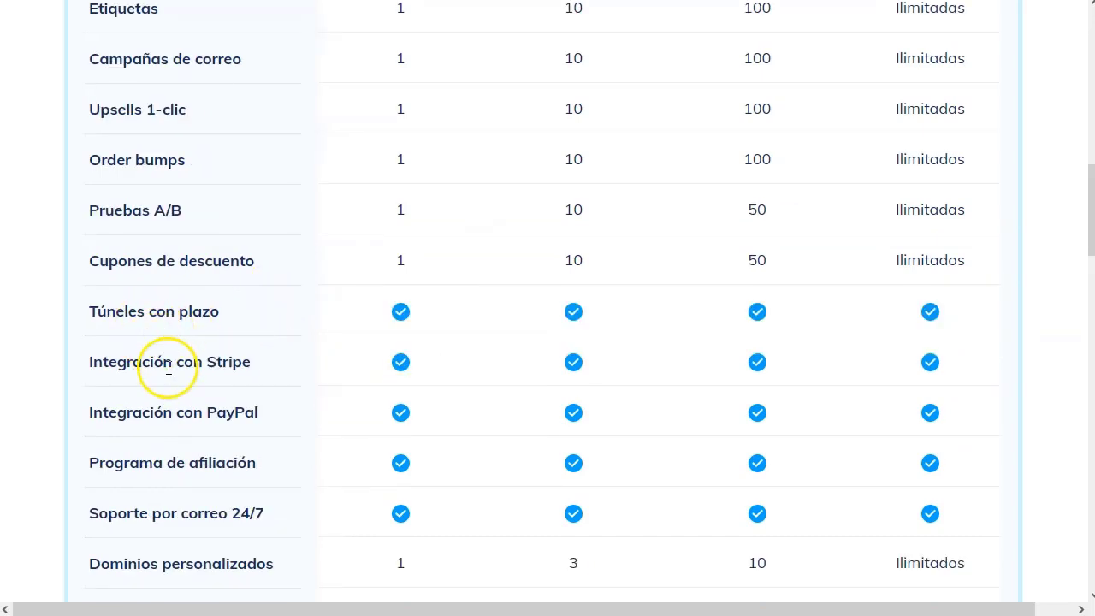
{"action": "scroll", "coordinate": [238, 466], "scroll_direction": "down", "scroll_amount": 1}
{"action": "scroll", "coordinate": [231, 468], "scroll_direction": "down", "scroll_amount": 1}
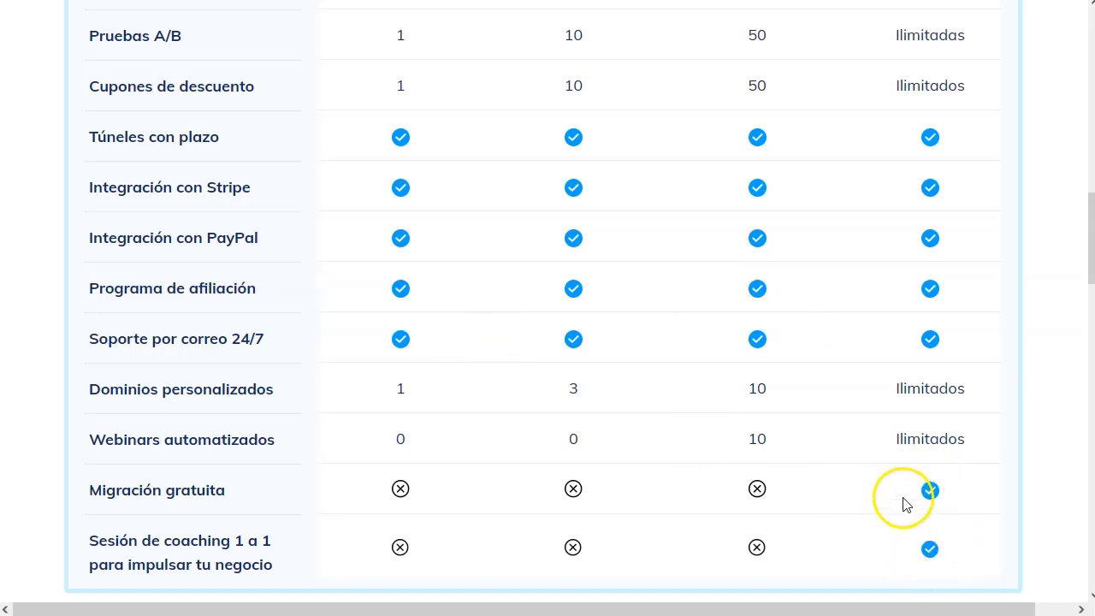
{"action": "scroll", "coordinate": [904, 508], "scroll_direction": "up", "scroll_amount": 12}
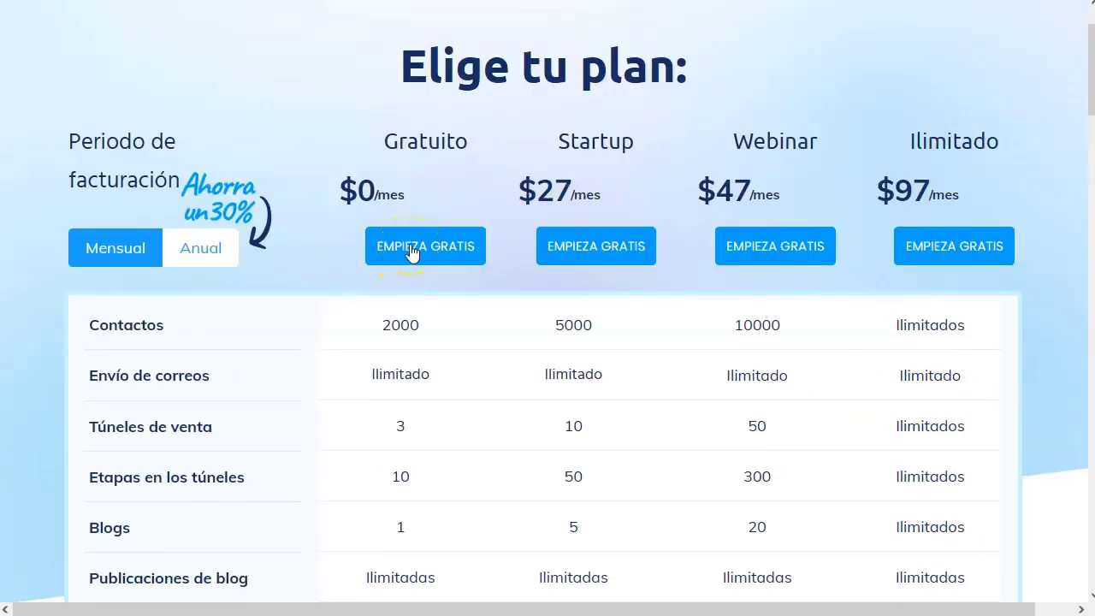
{"action": "scroll", "coordinate": [410, 254], "scroll_direction": "down", "scroll_amount": 3}
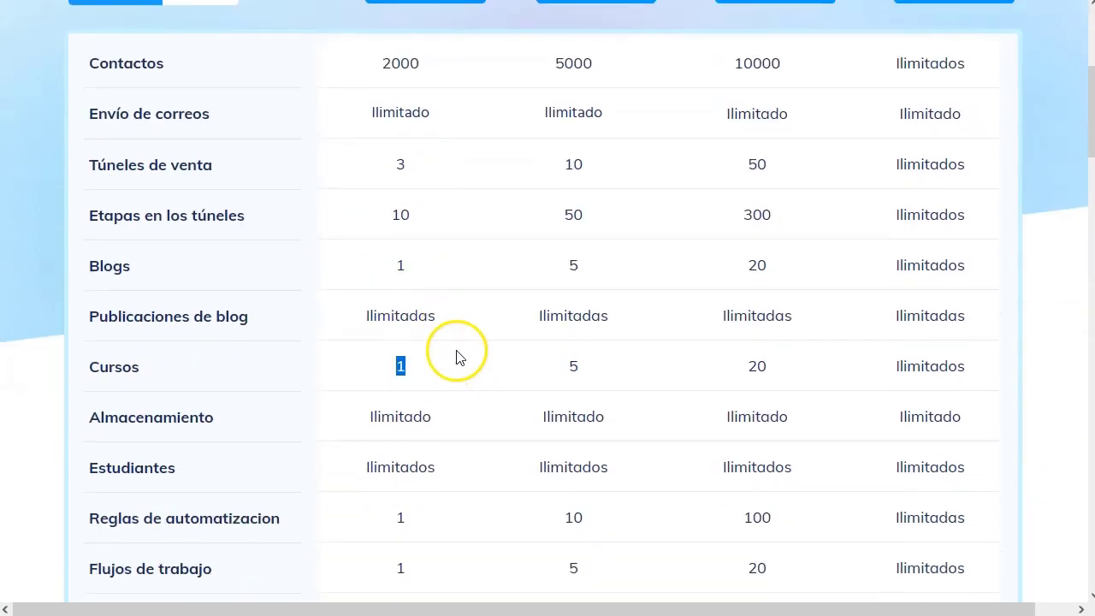
{"action": "left_click", "coordinate": [487, 359]}
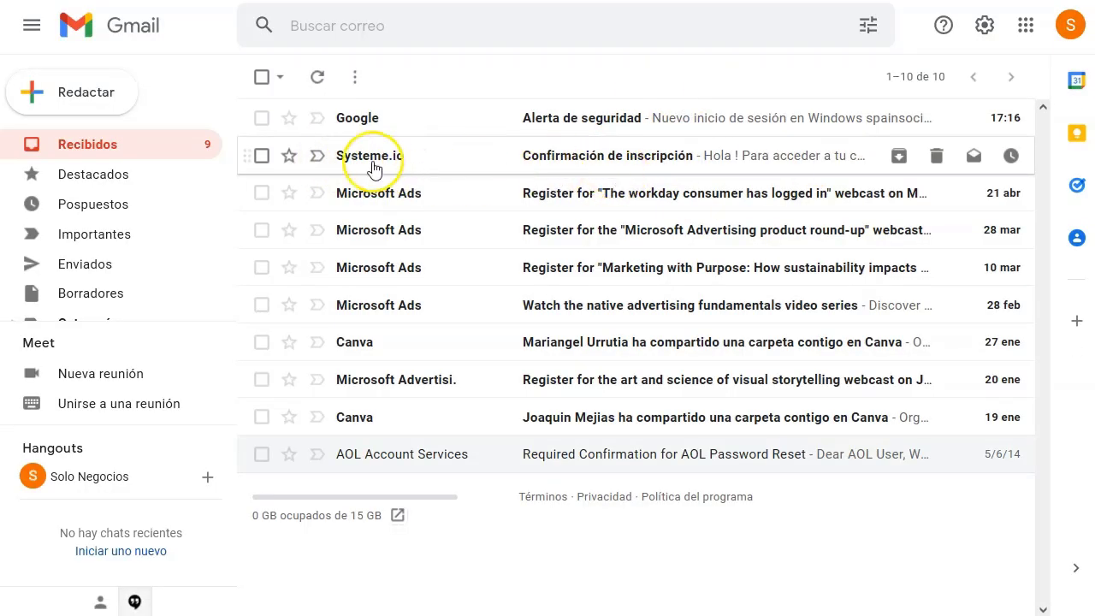
Open the Systeme.io registration confirmation e-mail in Gmail and follow its account confirmation link.
{"action": "left_click", "coordinate": [649, 158]}
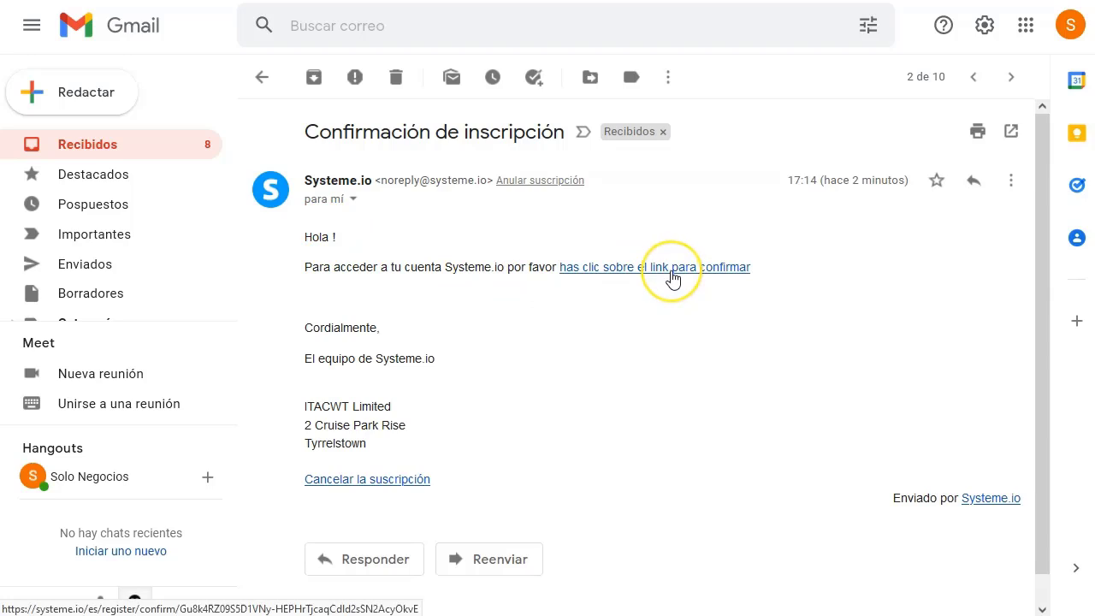
{"action": "left_click", "coordinate": [673, 272]}
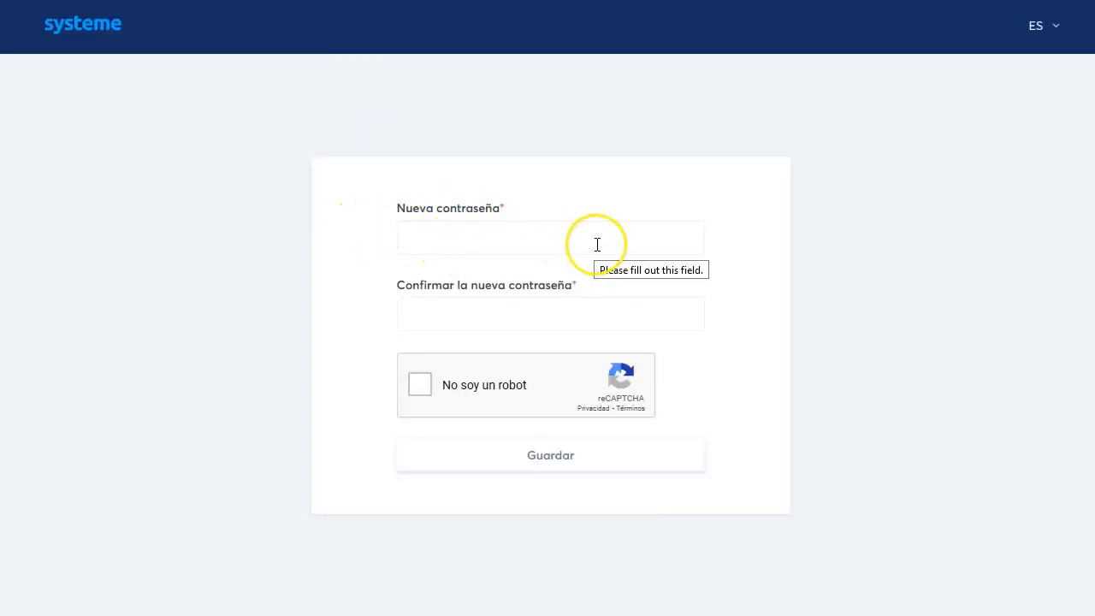
Enter and confirm the new account password, pass the robot check, and save it.
{"action": "left_click", "coordinate": [562, 319]}
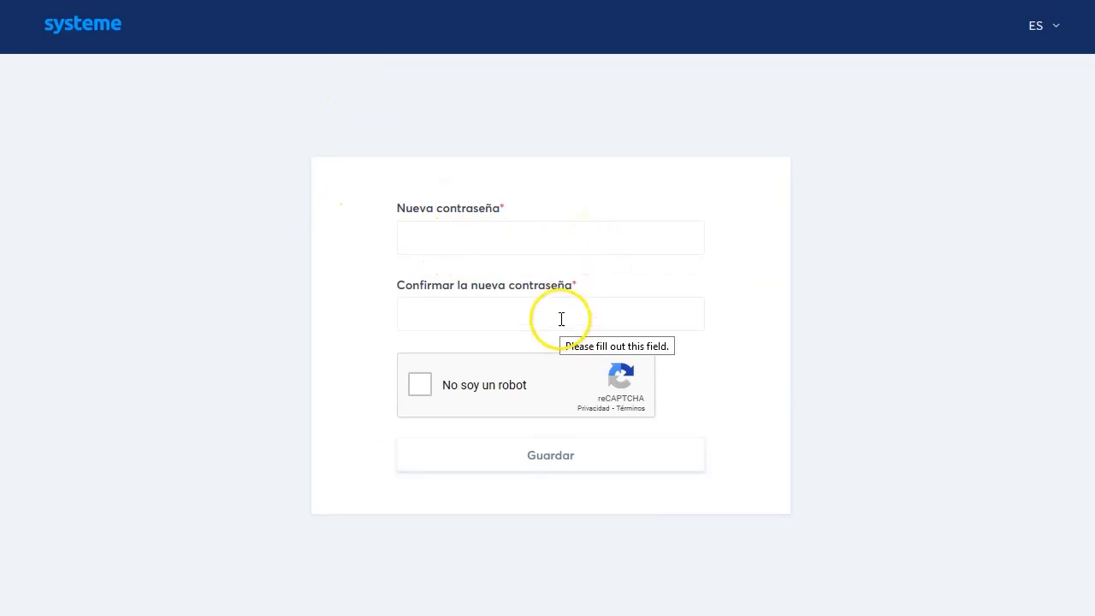
{"action": "left_click", "coordinate": [536, 238]}
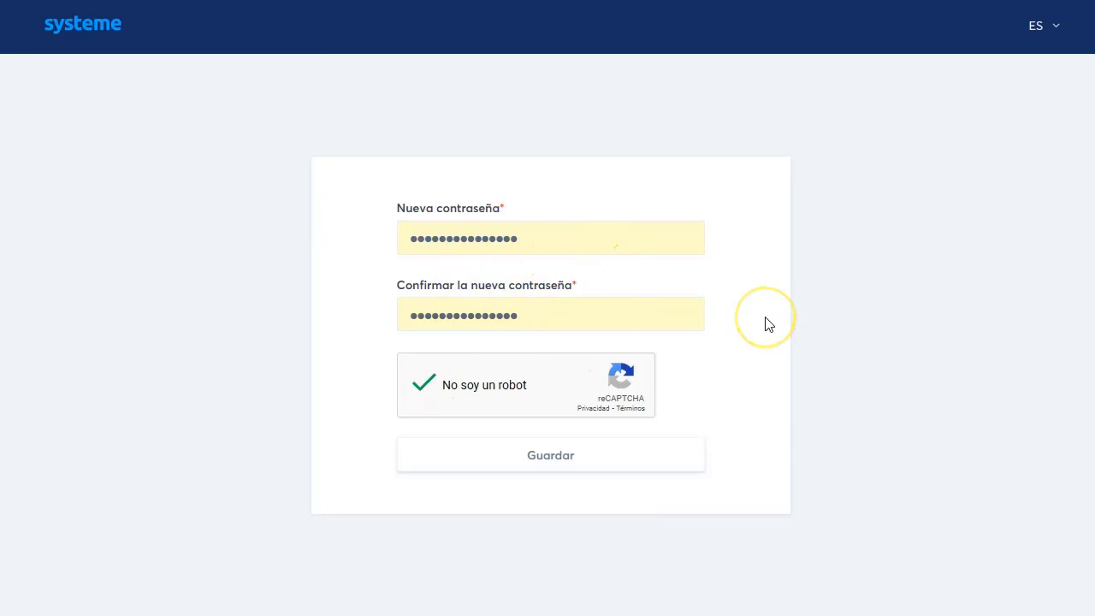
{"action": "left_click", "coordinate": [552, 460]}
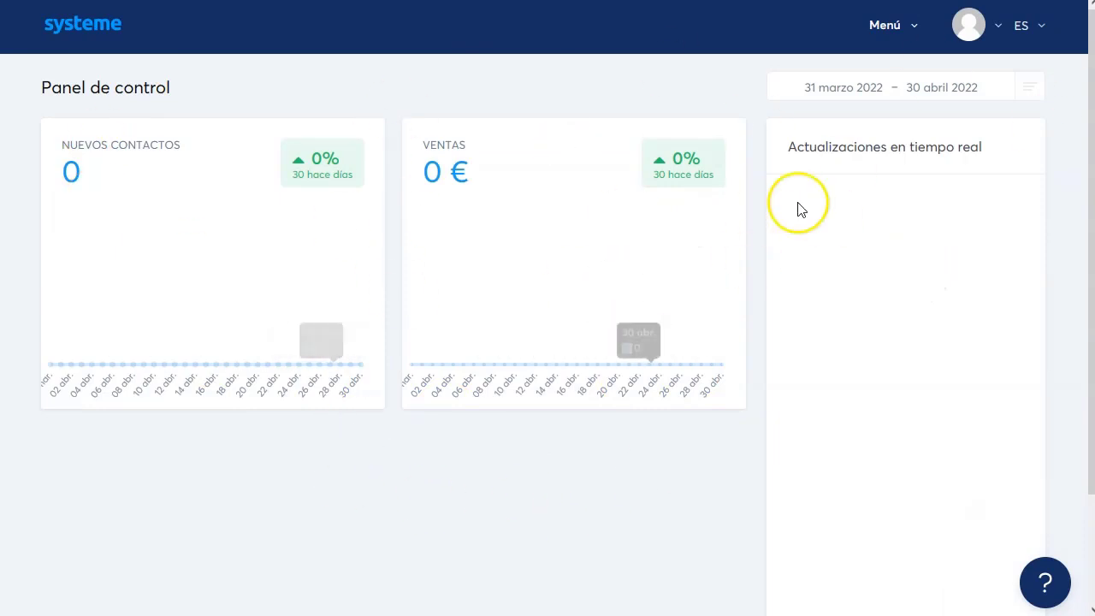
Open the Marketplace and filter its offers to the Dinero subcategory of Infoproductos.
{"action": "left_click", "coordinate": [915, 33]}
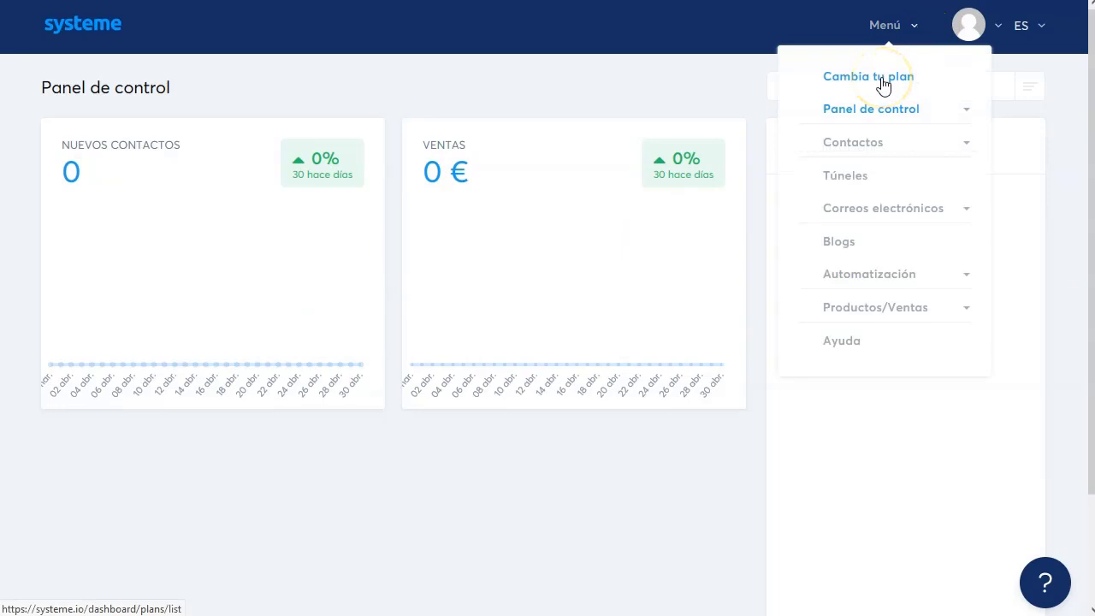
{"action": "left_click", "coordinate": [895, 112]}
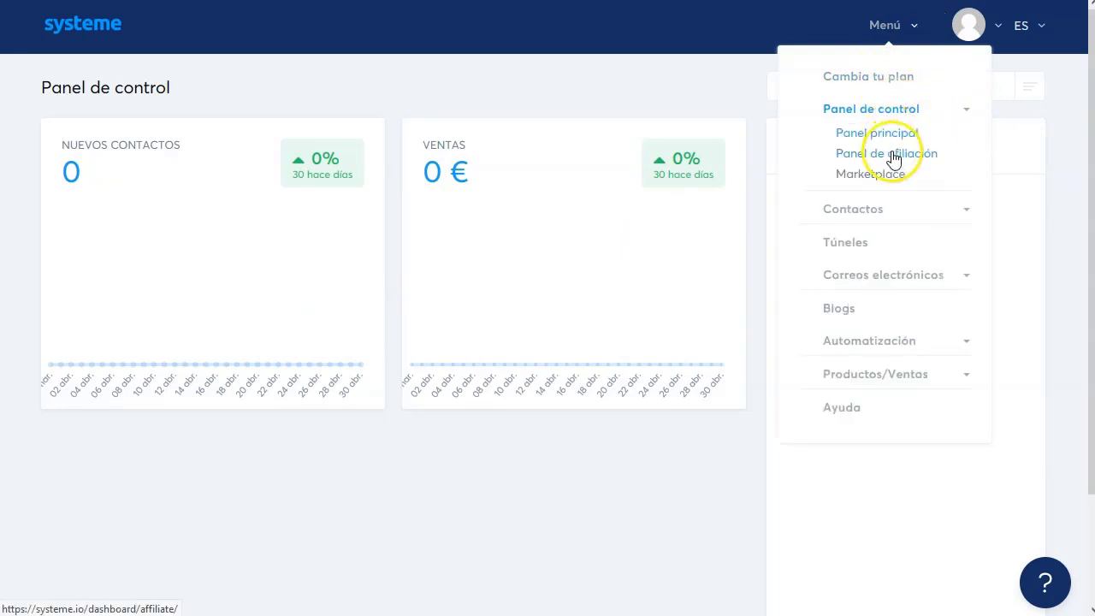
{"action": "left_click", "coordinate": [874, 178]}
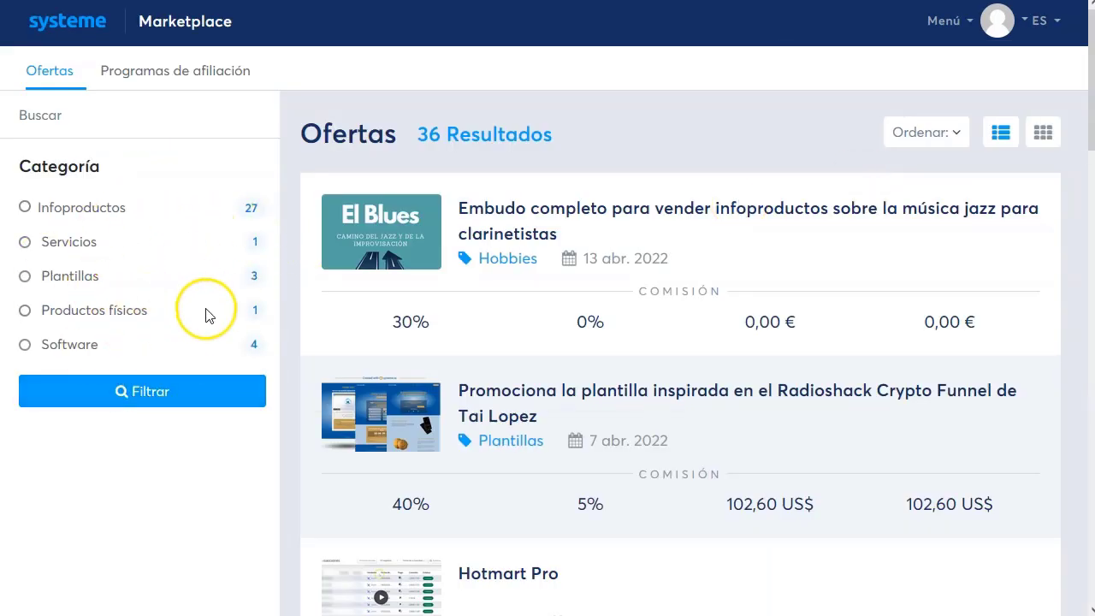
{"action": "left_click", "coordinate": [57, 207]}
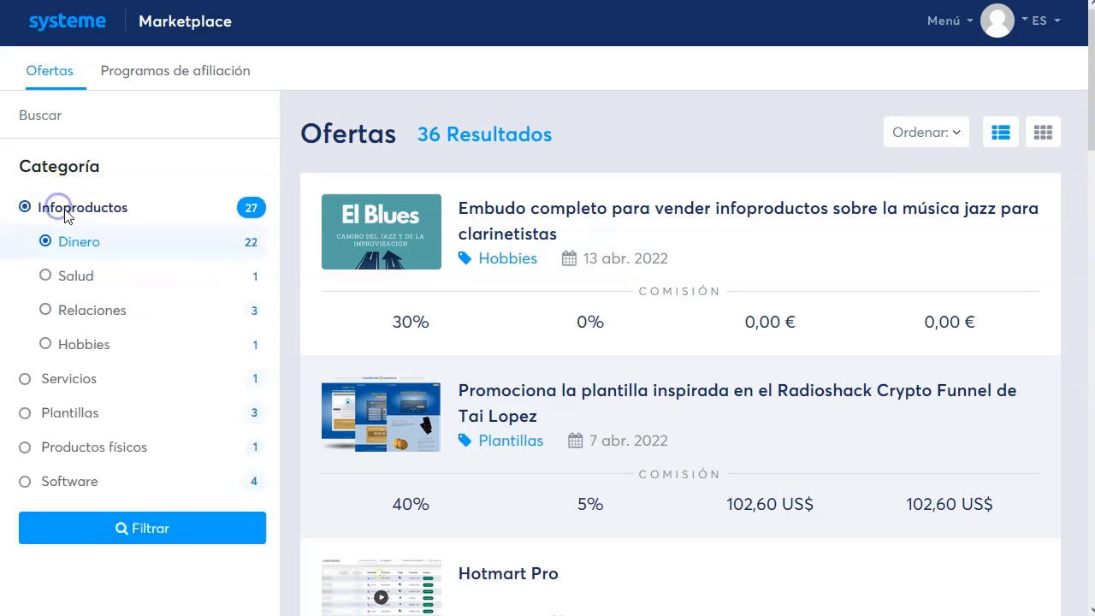
{"action": "left_click", "coordinate": [142, 529]}
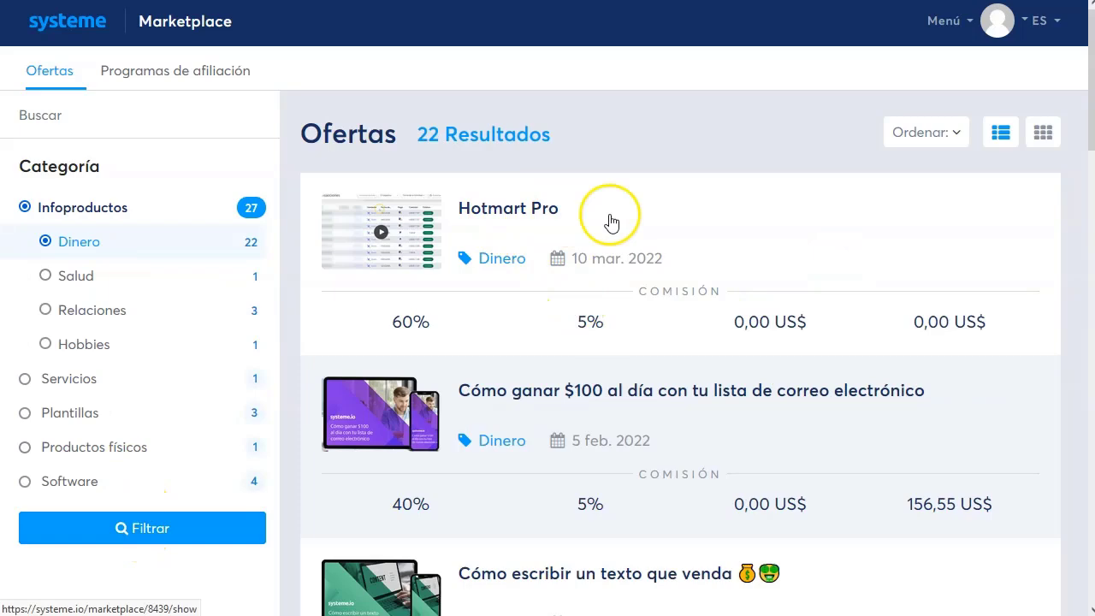
Review the commission percentages and earnings of the Dinero offers on the first results page.
{"action": "scroll", "coordinate": [505, 240], "scroll_direction": "down", "scroll_amount": 2}
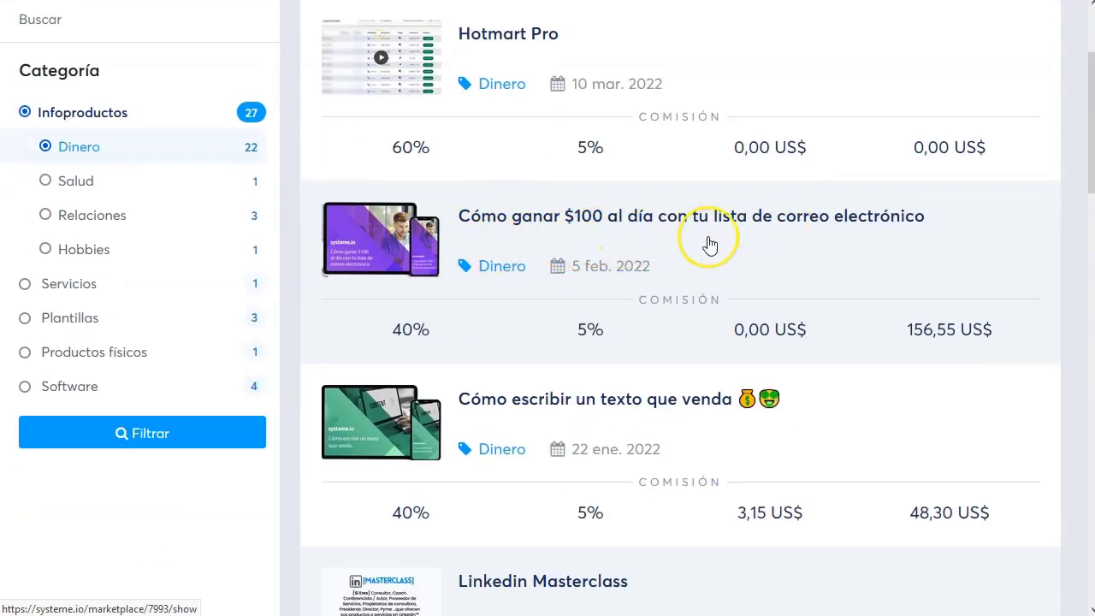
{"action": "scroll", "coordinate": [709, 244], "scroll_direction": "down", "scroll_amount": 4}
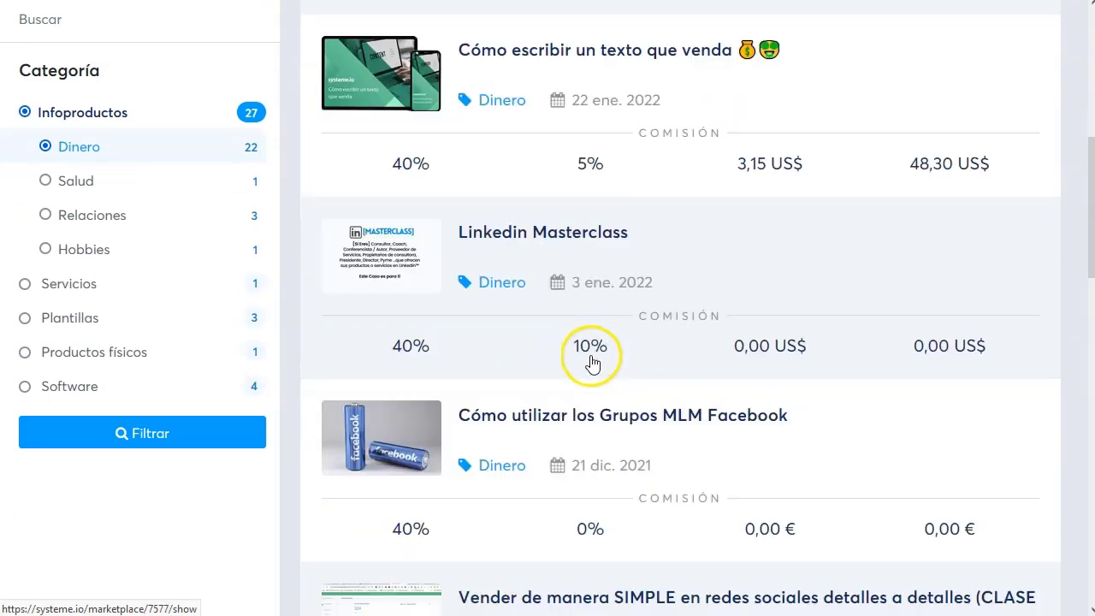
{"action": "scroll", "coordinate": [704, 270], "scroll_direction": "down", "scroll_amount": 2}
{"action": "scroll", "coordinate": [598, 274], "scroll_direction": "down", "scroll_amount": 2}
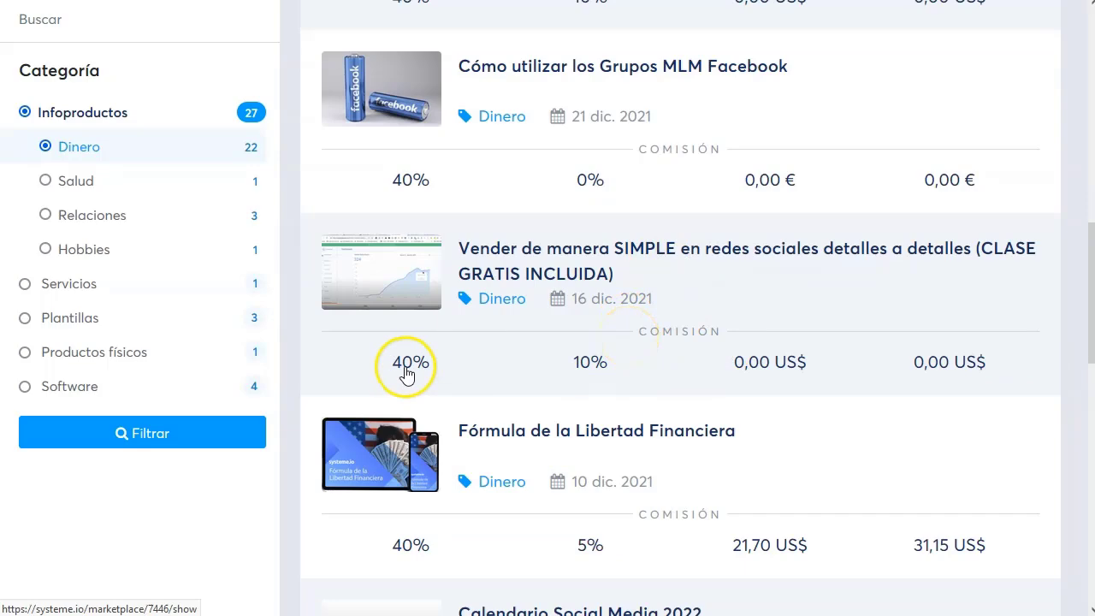
{"action": "scroll", "coordinate": [395, 539], "scroll_direction": "down", "scroll_amount": 4}
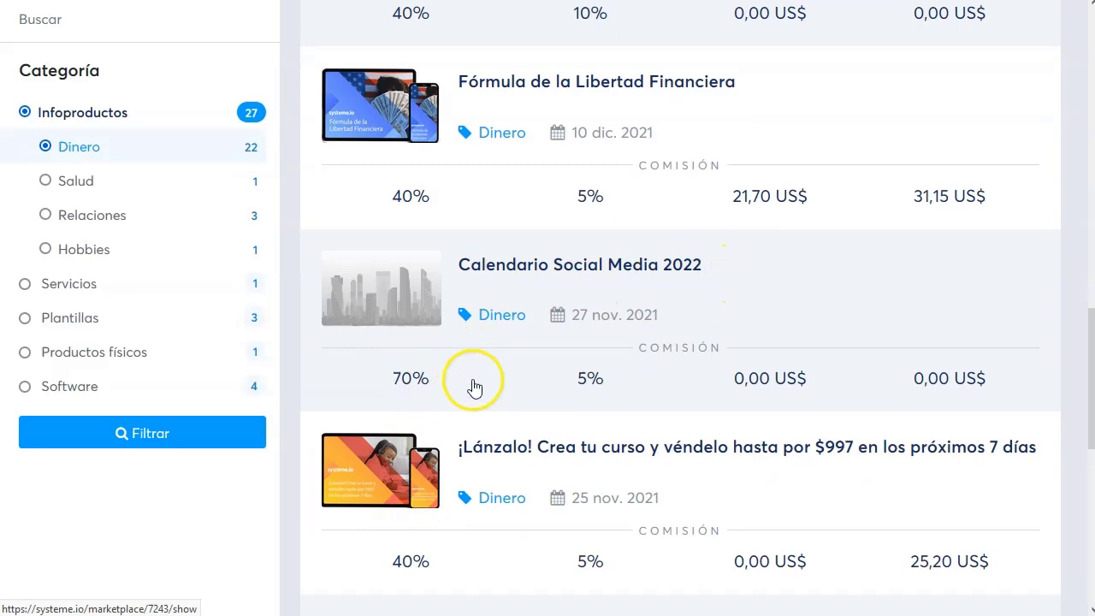
{"action": "scroll", "coordinate": [477, 387], "scroll_direction": "down", "scroll_amount": 1}
{"action": "scroll", "coordinate": [367, 313], "scroll_direction": "down", "scroll_amount": 4}
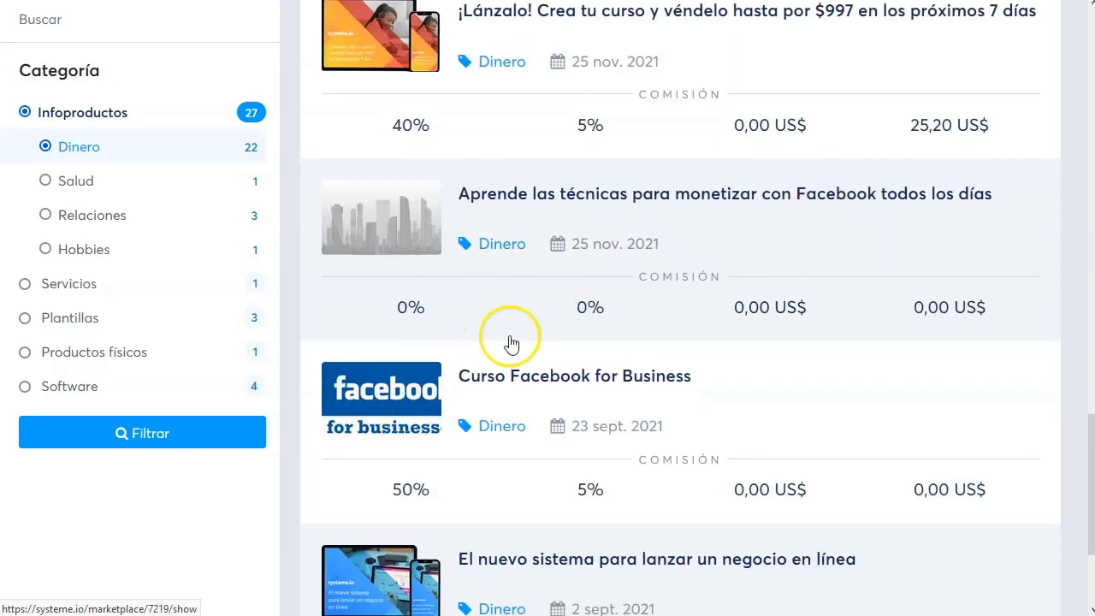
{"action": "scroll", "coordinate": [510, 342], "scroll_direction": "down", "scroll_amount": 1}
{"action": "scroll", "coordinate": [394, 428], "scroll_direction": "down", "scroll_amount": 2}
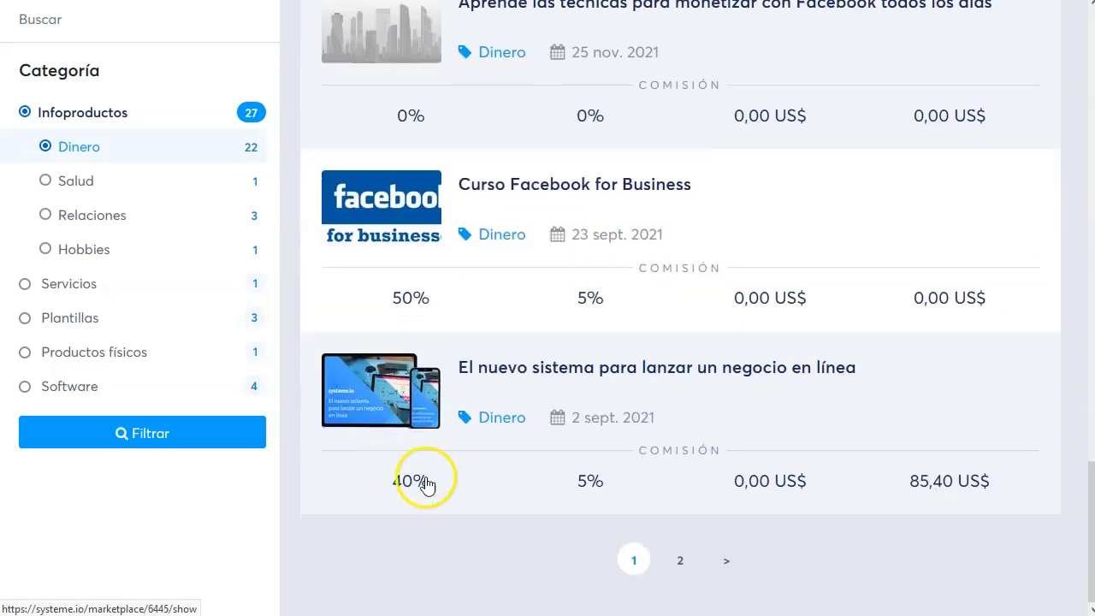
{"action": "scroll", "coordinate": [547, 435], "scroll_direction": "up", "scroll_amount": 15}
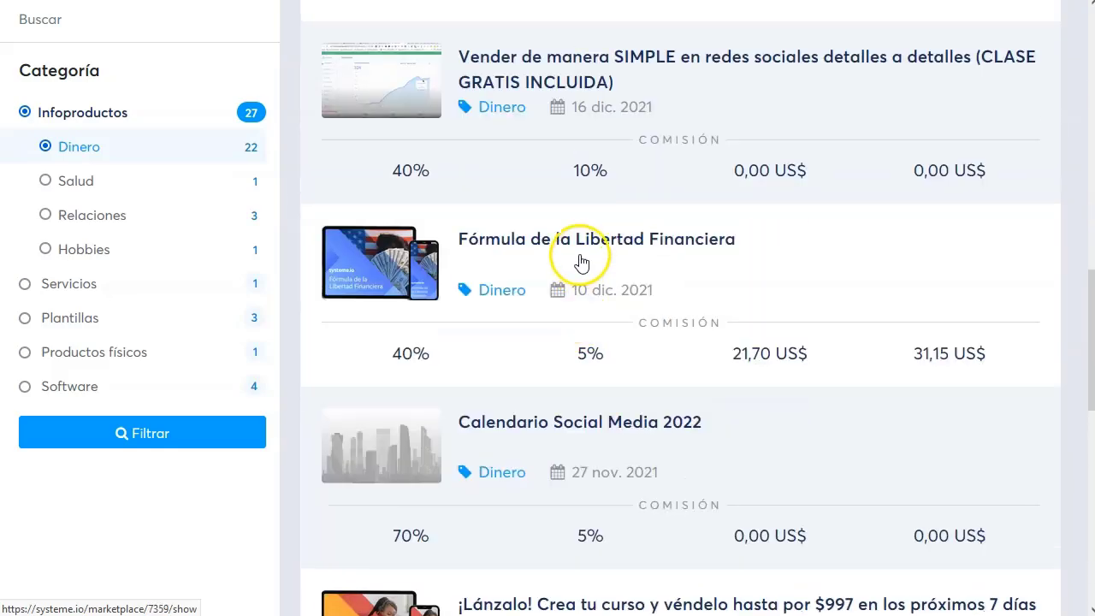
{"action": "scroll", "coordinate": [599, 231], "scroll_direction": "up", "scroll_amount": 1}
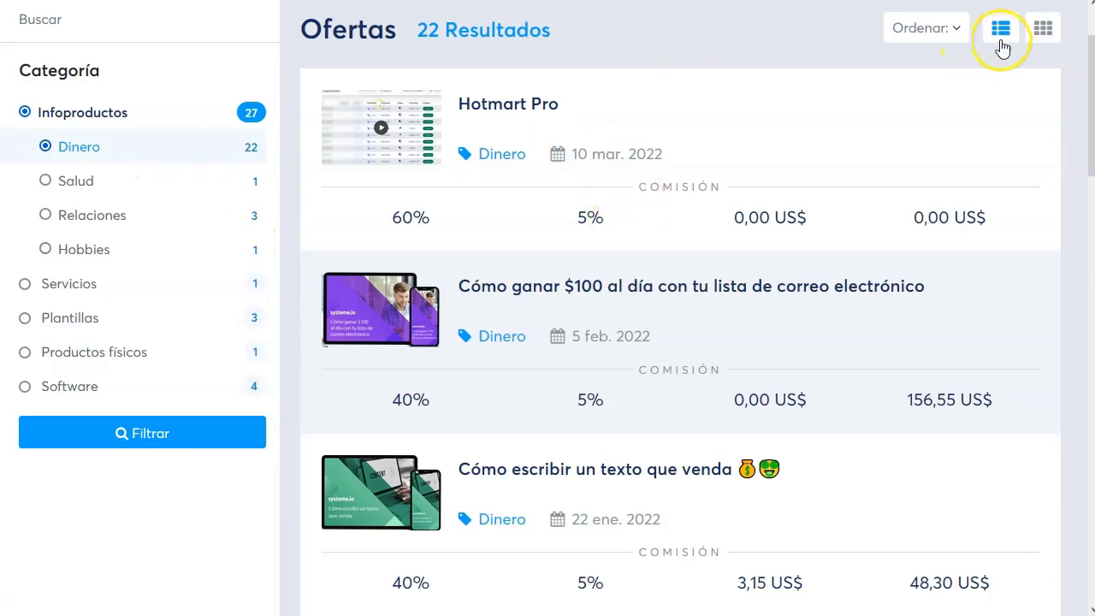
{"action": "scroll", "coordinate": [659, 44], "scroll_direction": "up", "scroll_amount": 1}
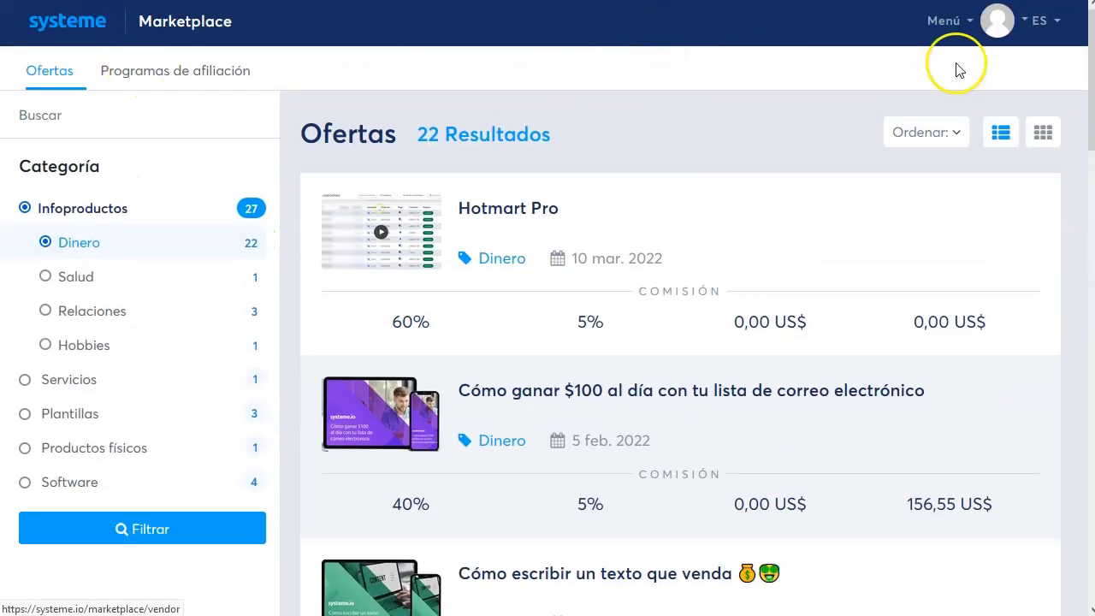
Return from the Marketplace to the main dashboard, Panel principal.
{"action": "left_click", "coordinate": [969, 26]}
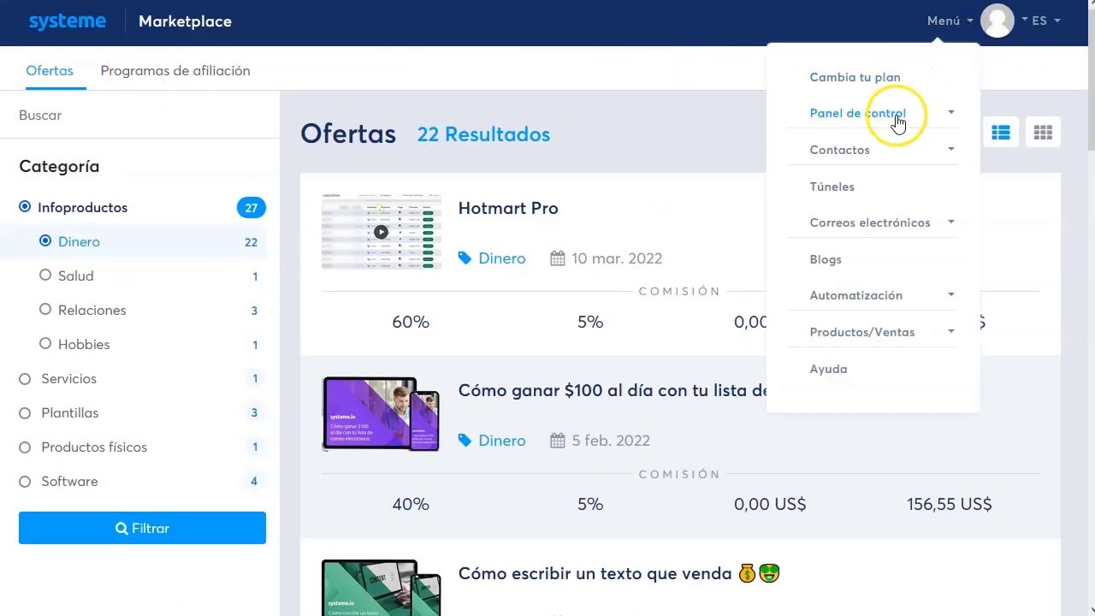
{"action": "left_click", "coordinate": [857, 113]}
{"action": "left_click", "coordinate": [855, 140]}
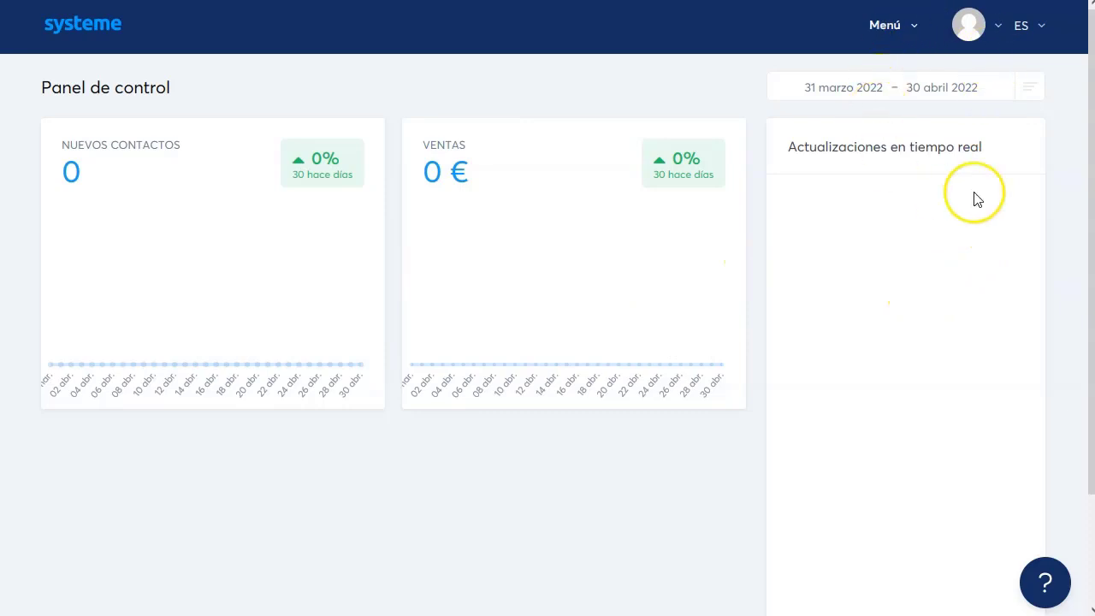
Check the account profile options and the list of available interface languages.
{"action": "left_click", "coordinate": [968, 27]}
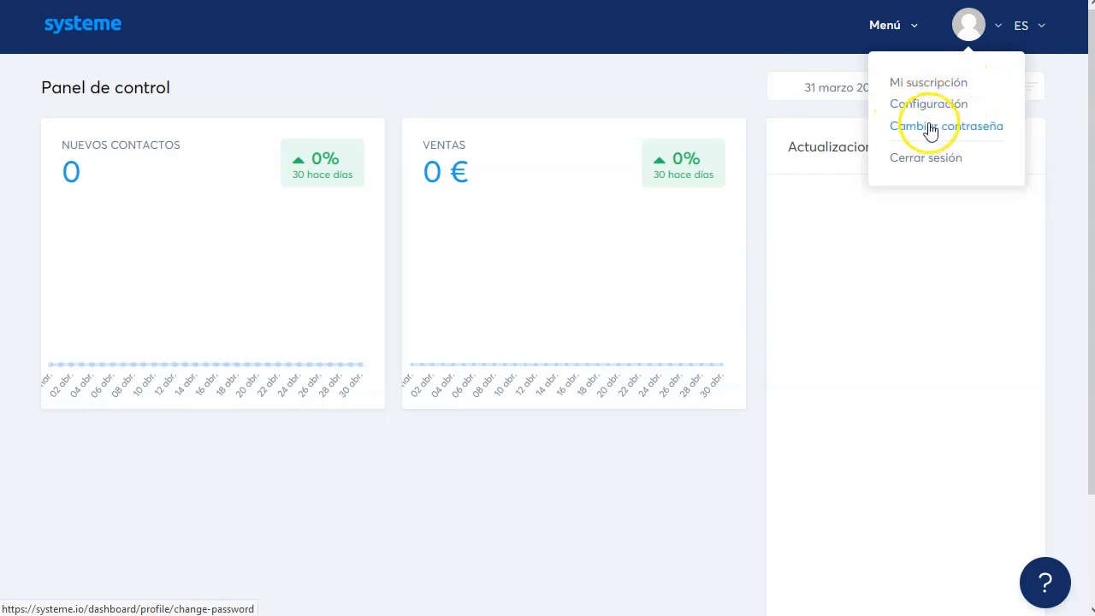
{"action": "left_click", "coordinate": [1050, 70]}
{"action": "left_click", "coordinate": [1042, 28]}
{"action": "left_click", "coordinate": [1045, 34]}
{"action": "left_click", "coordinate": [1018, 32]}
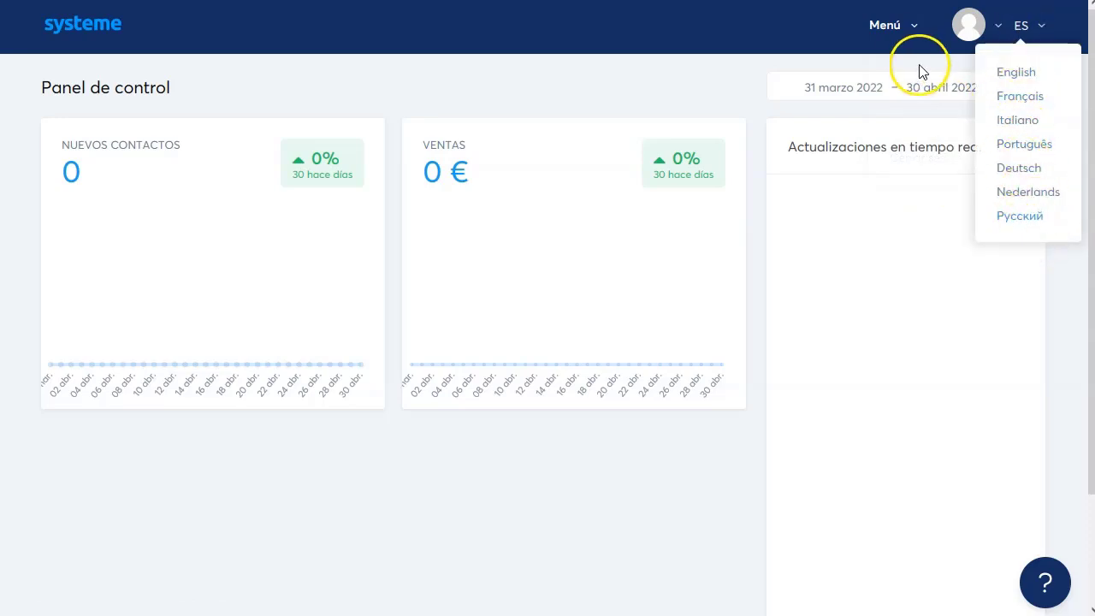
Open the Túneles section and look over its list of active funnels.
{"action": "left_click", "coordinate": [899, 35]}
{"action": "left_click", "coordinate": [851, 177]}
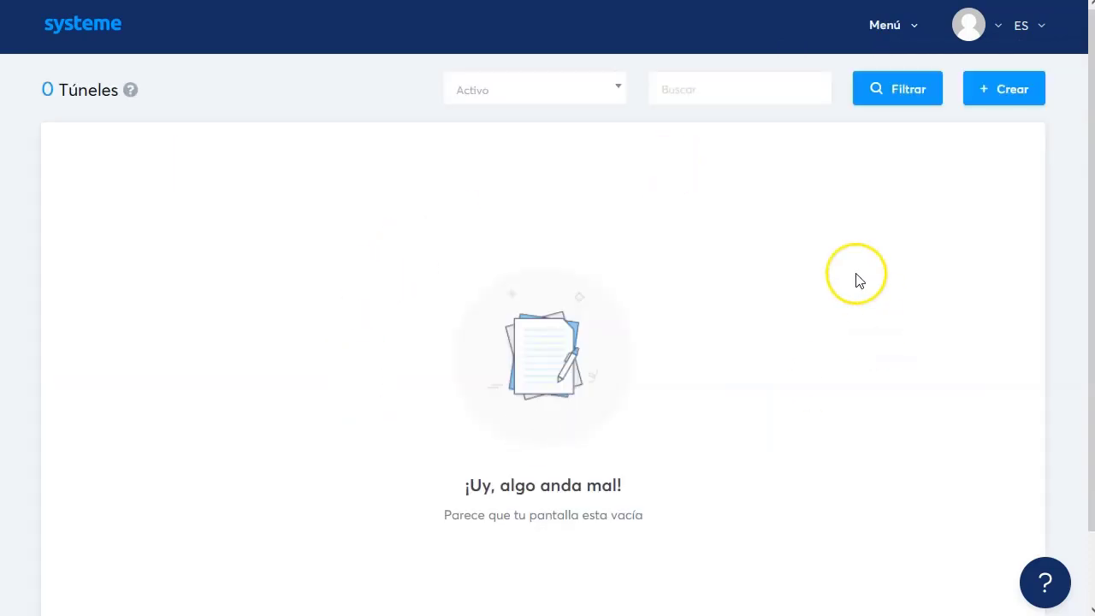
{"action": "scroll", "coordinate": [816, 349], "scroll_direction": "down", "scroll_amount": 1}
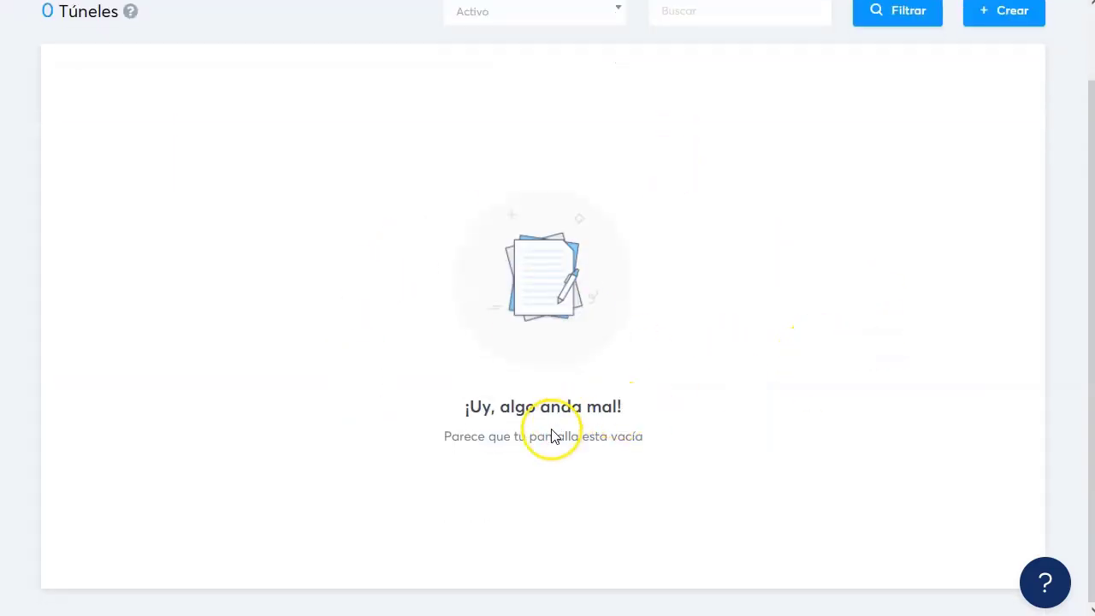
{"action": "scroll", "coordinate": [715, 374], "scroll_direction": "up", "scroll_amount": 1}
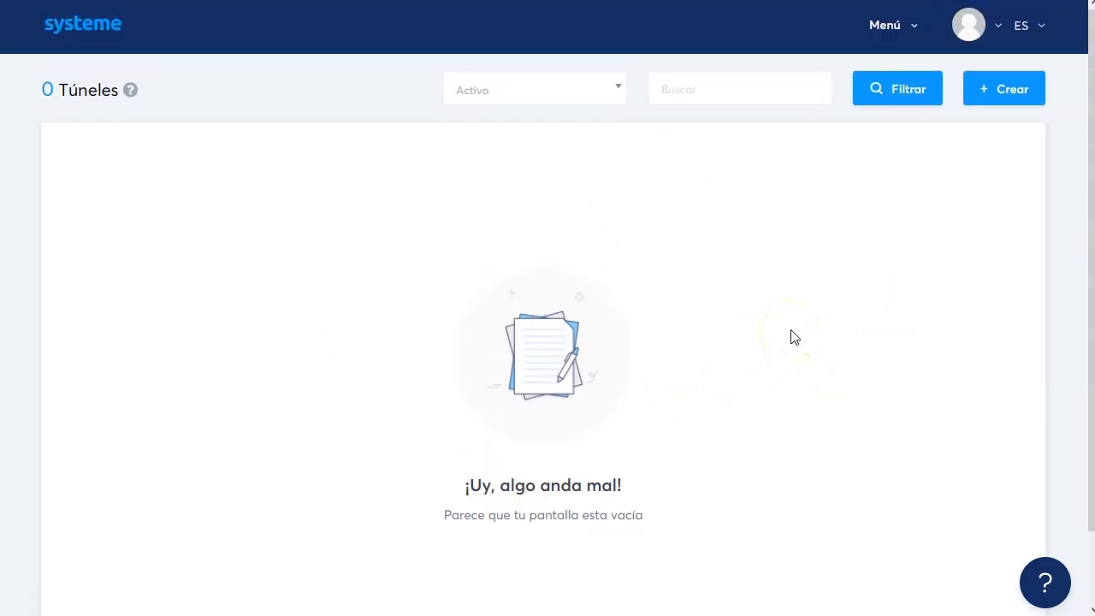
Start a new funnel and name it Producto Digital.
{"action": "left_click", "coordinate": [988, 83]}
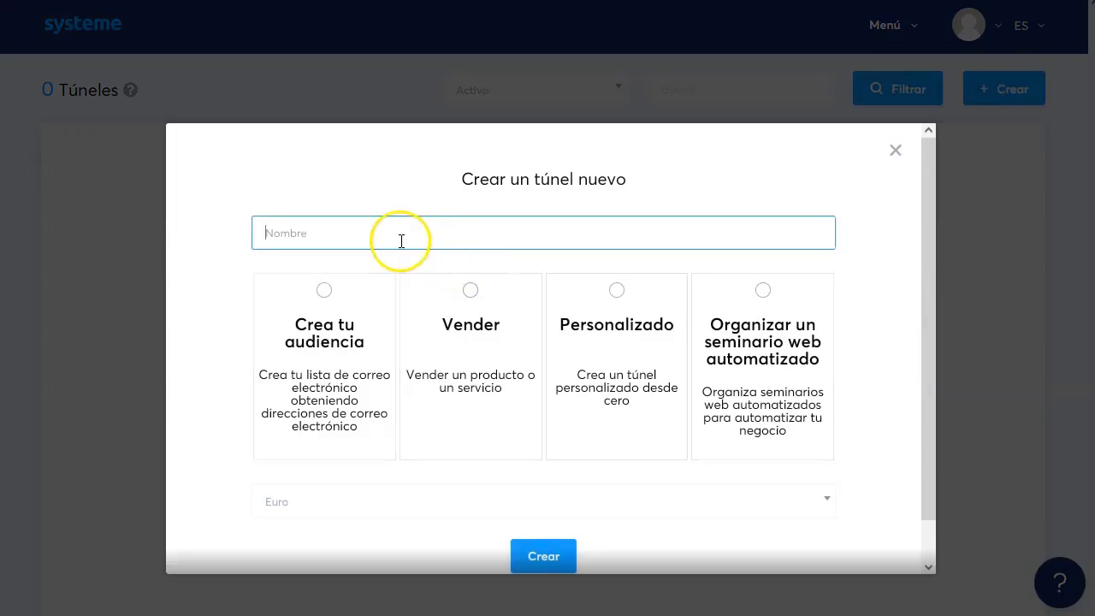
{"action": "left_click", "coordinate": [401, 241]}
{"action": "left_click", "coordinate": [363, 181]}
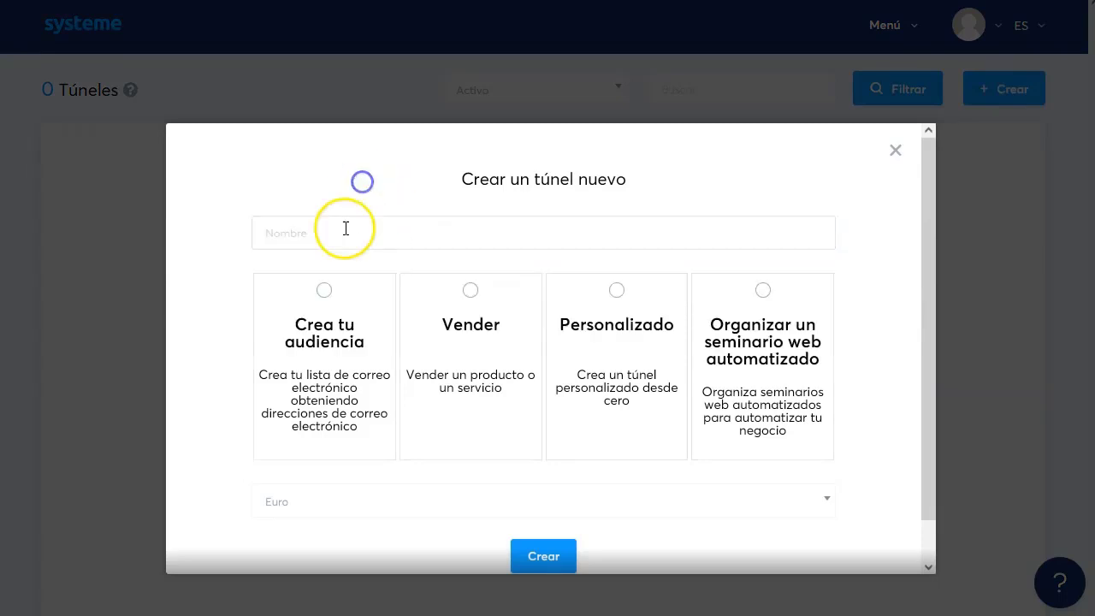
{"action": "left_click", "coordinate": [373, 230]}
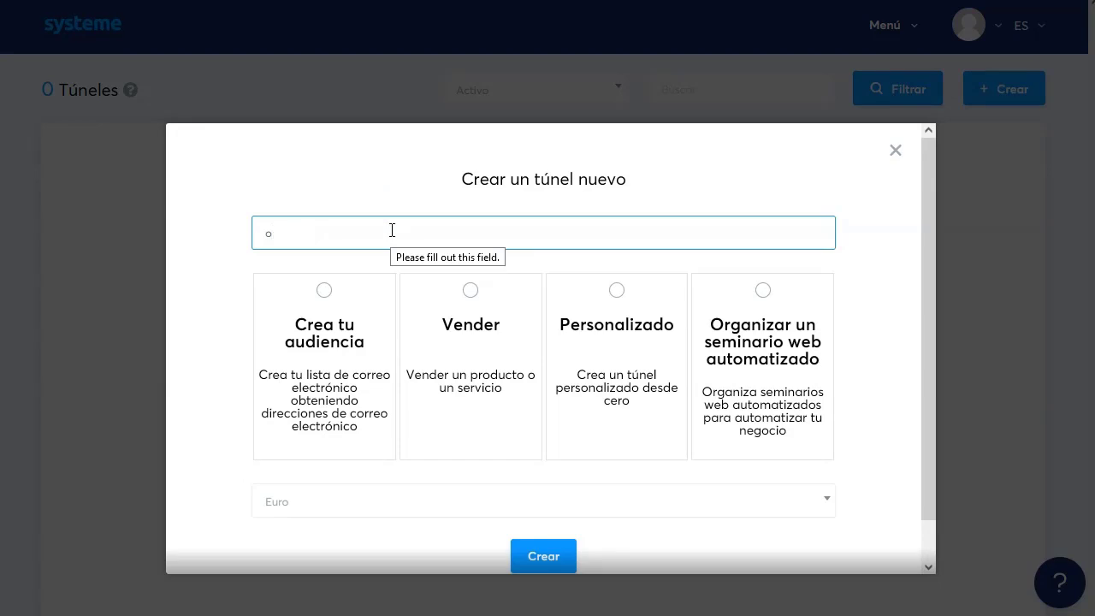
{"action": "type", "text": "produ"}
{"action": "left_click", "coordinate": [355, 242]}
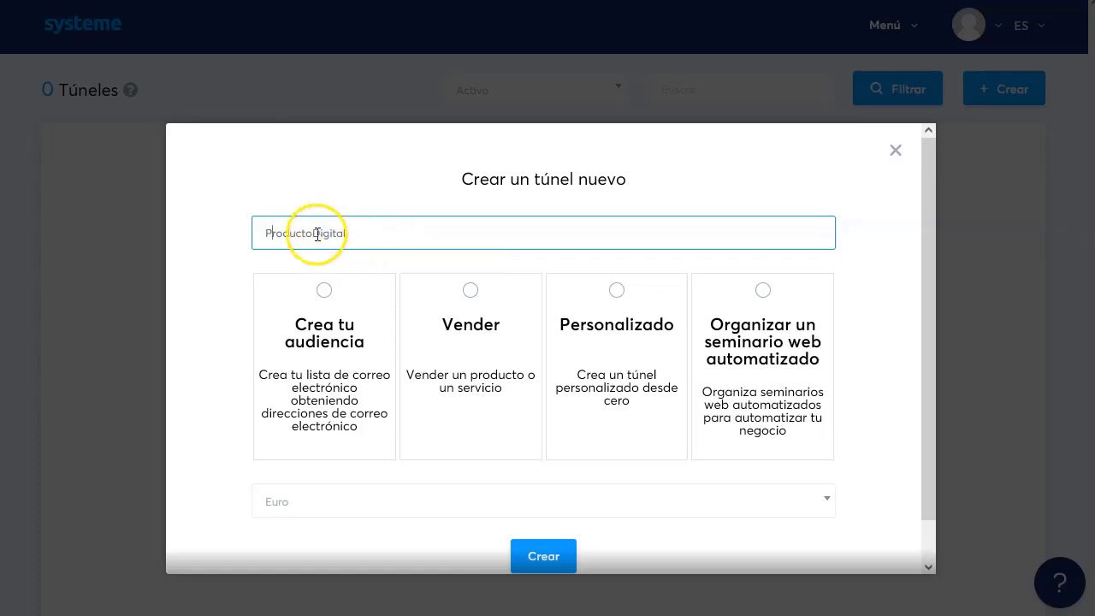
Set the funnel's goal to Vender and its currency to Dólar Americano, and create the funnel.
{"action": "left_click", "coordinate": [470, 290]}
{"action": "left_click", "coordinate": [335, 512]}
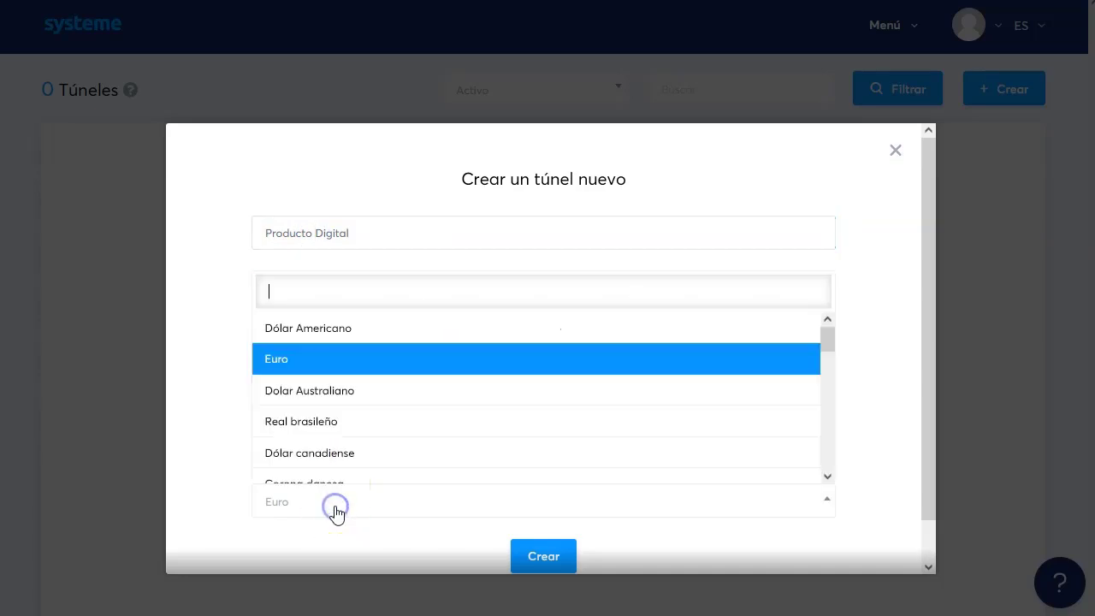
{"action": "left_click", "coordinate": [334, 332]}
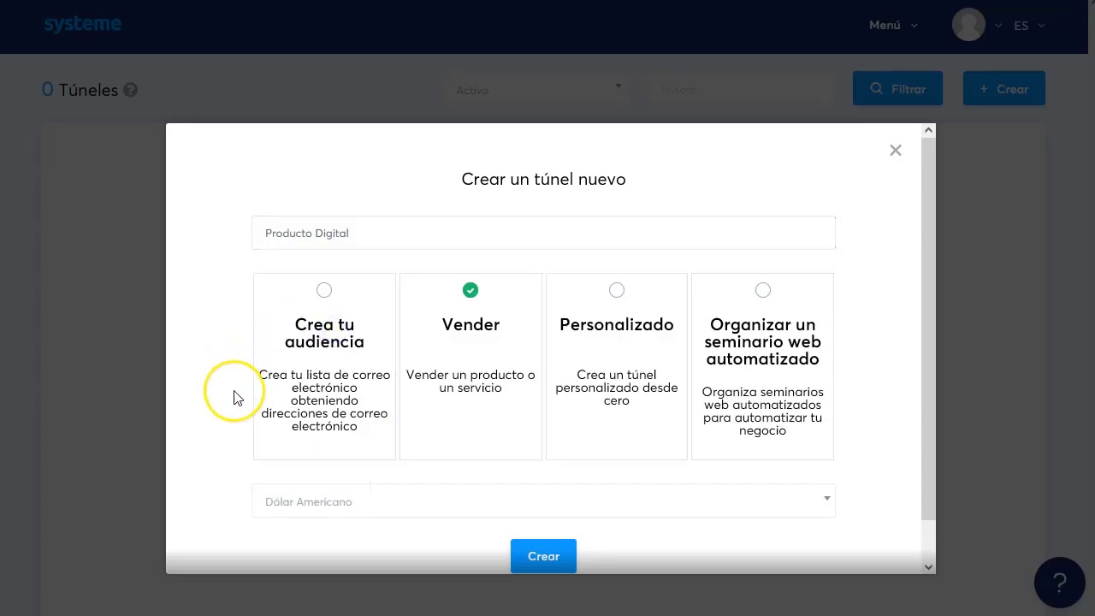
{"action": "scroll", "coordinate": [235, 396], "scroll_direction": "down", "scroll_amount": 1}
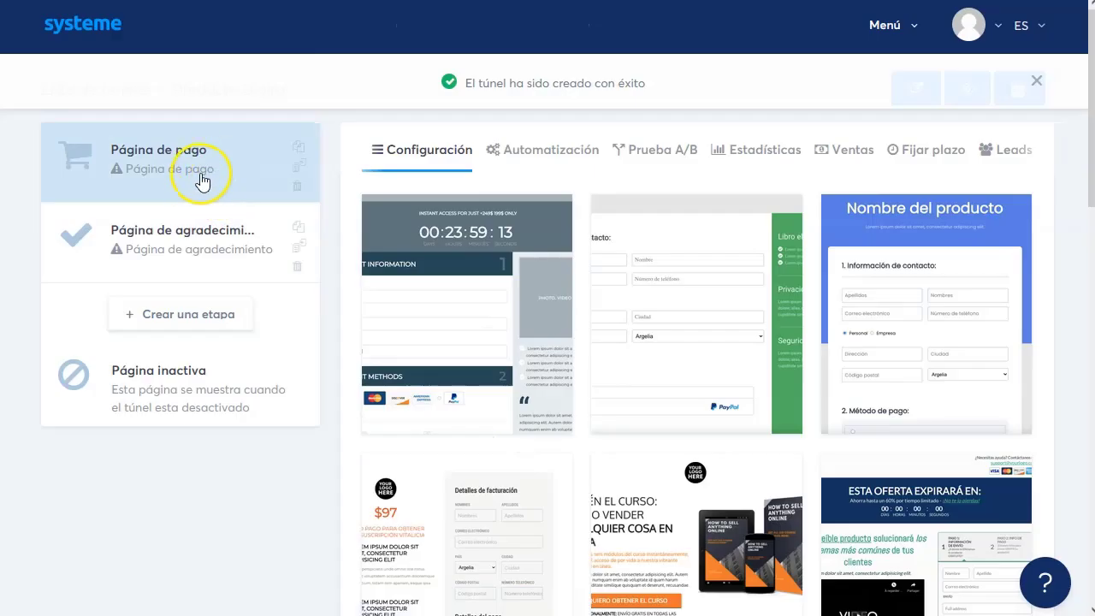
Look over the templates offered for the funnel's thank-you page and payment page.
{"action": "left_click", "coordinate": [206, 260]}
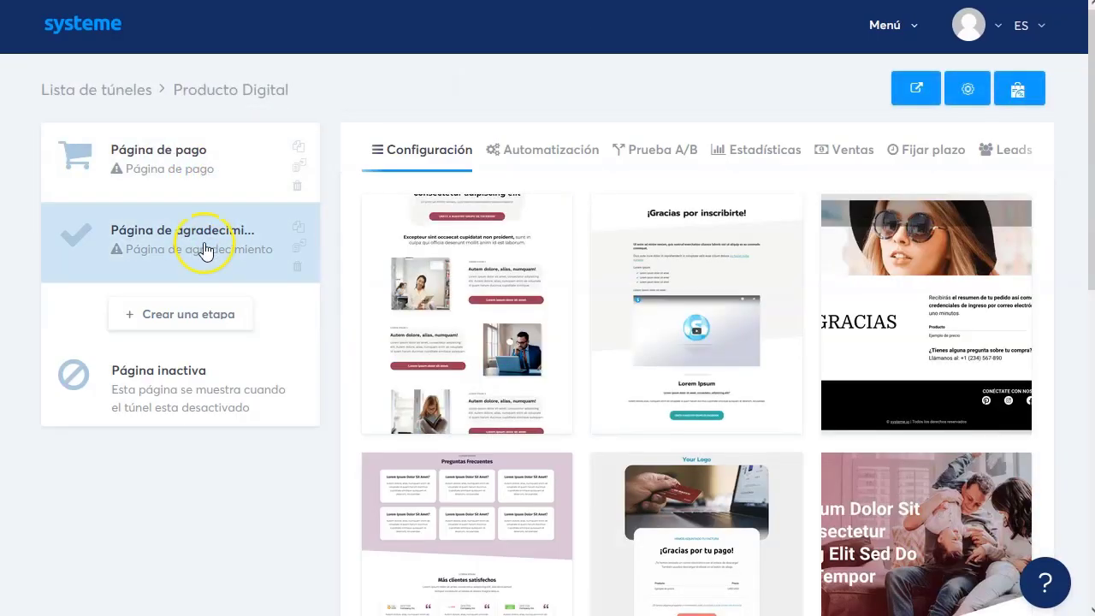
{"action": "left_click", "coordinate": [195, 163]}
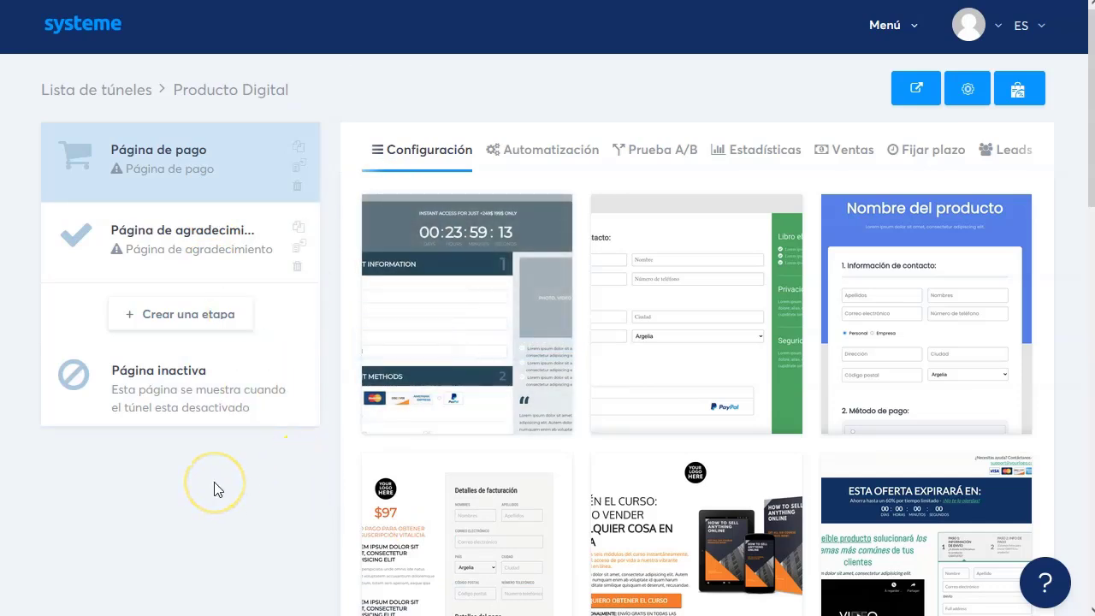
Start a new step in the Producto Digital funnel and name it lead magnet.
{"action": "left_click", "coordinate": [221, 316]}
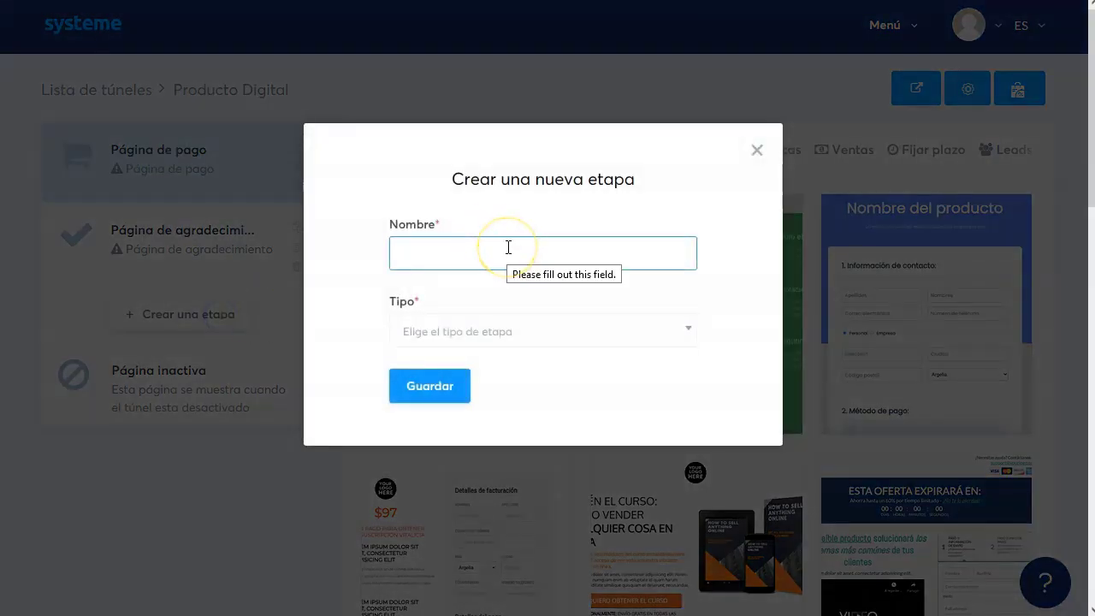
{"action": "type", "text": "lead ma"}
{"action": "type", "text": "gen"}
{"action": "key", "text": "BackSpace"}
{"action": "key", "text": "BackSpace"}
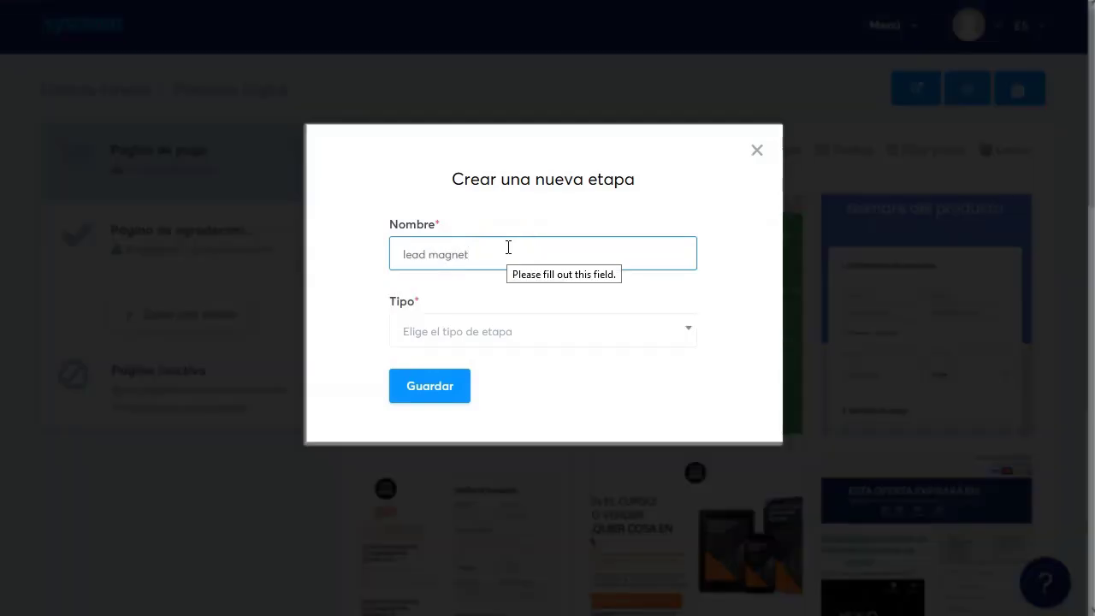
{"action": "type", "text": "net"}
{"action": "left_click", "coordinate": [494, 249]}
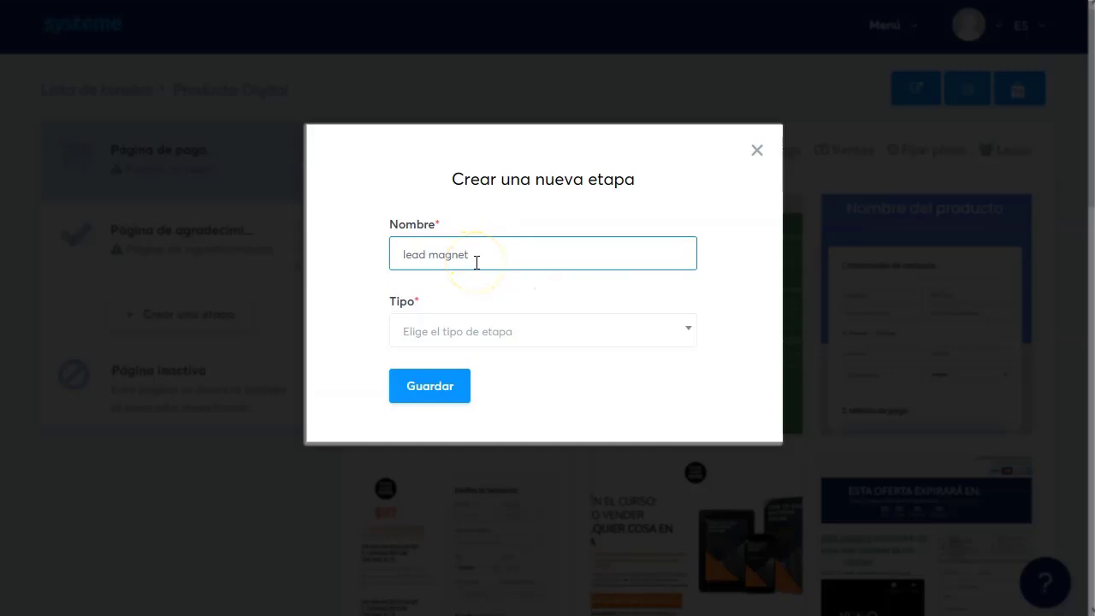
Save the lead magnet step with the type Página de captura and move it above Página de pago as the first step.
{"action": "left_click", "coordinate": [509, 335]}
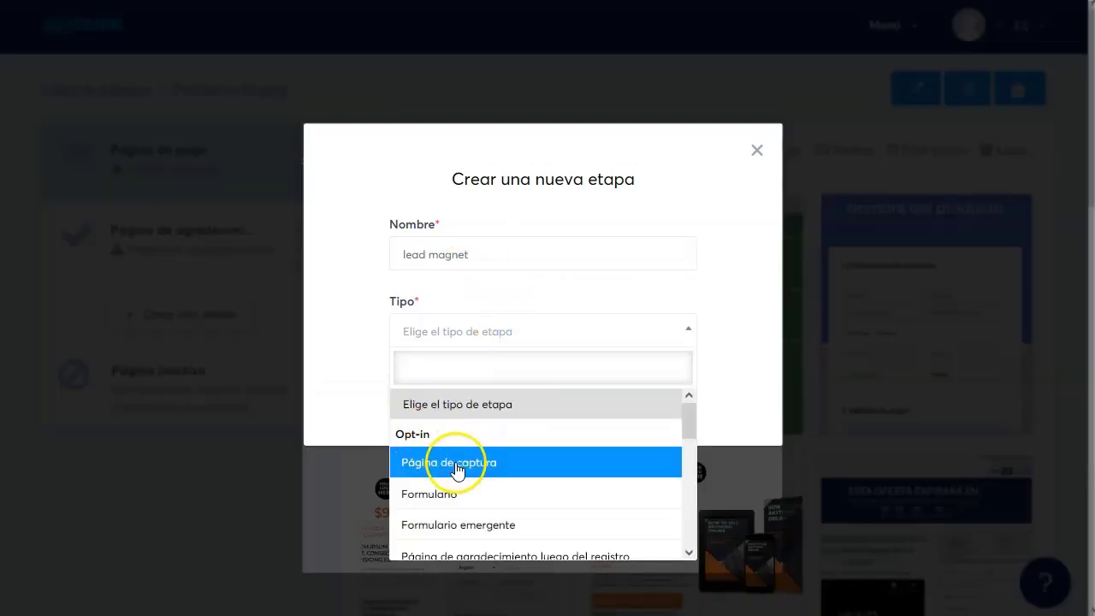
{"action": "scroll", "coordinate": [458, 470], "scroll_direction": "down", "scroll_amount": 2}
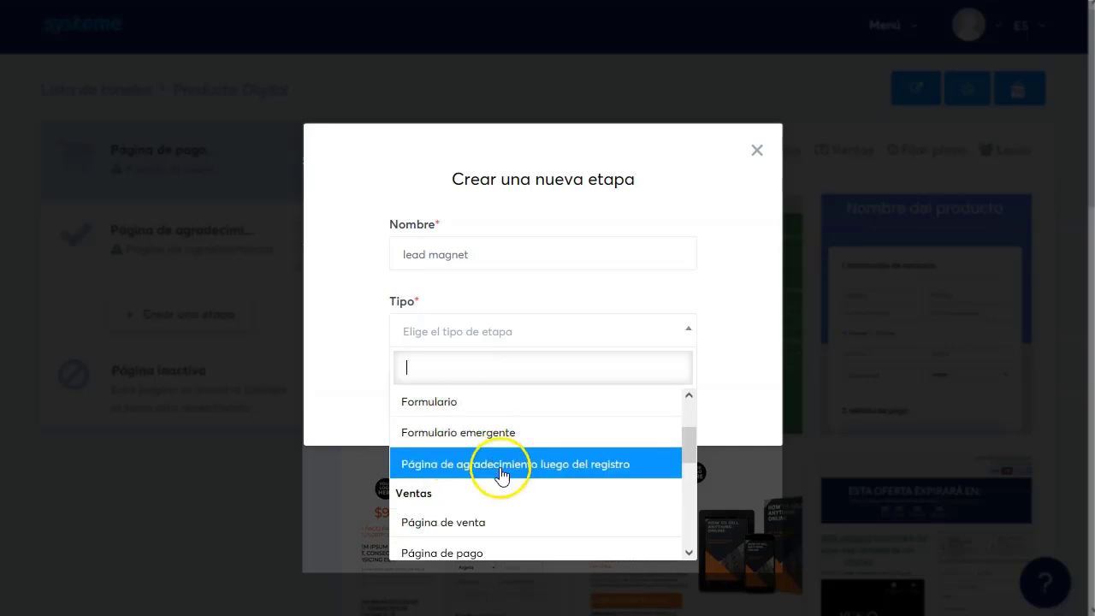
{"action": "scroll", "coordinate": [530, 459], "scroll_direction": "up", "scroll_amount": 2}
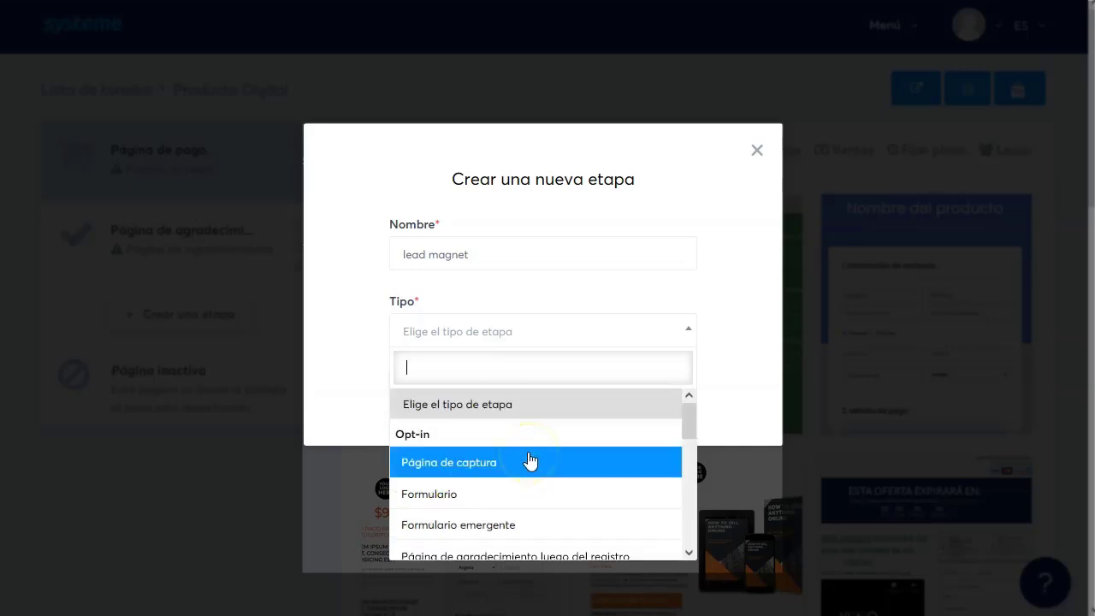
{"action": "left_click", "coordinate": [483, 469]}
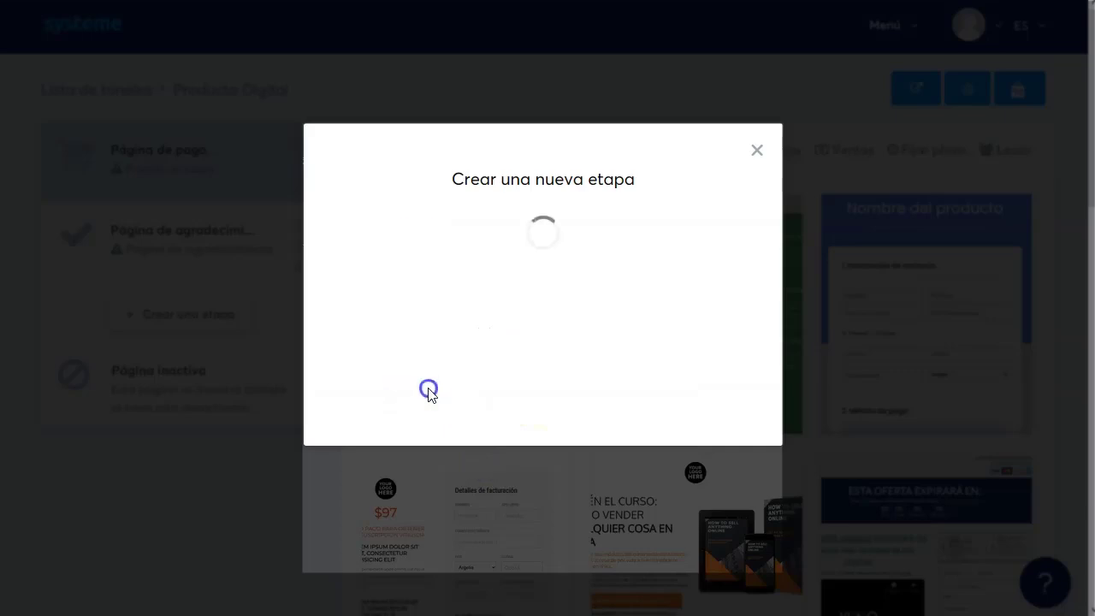
{"action": "left_click", "coordinate": [430, 386]}
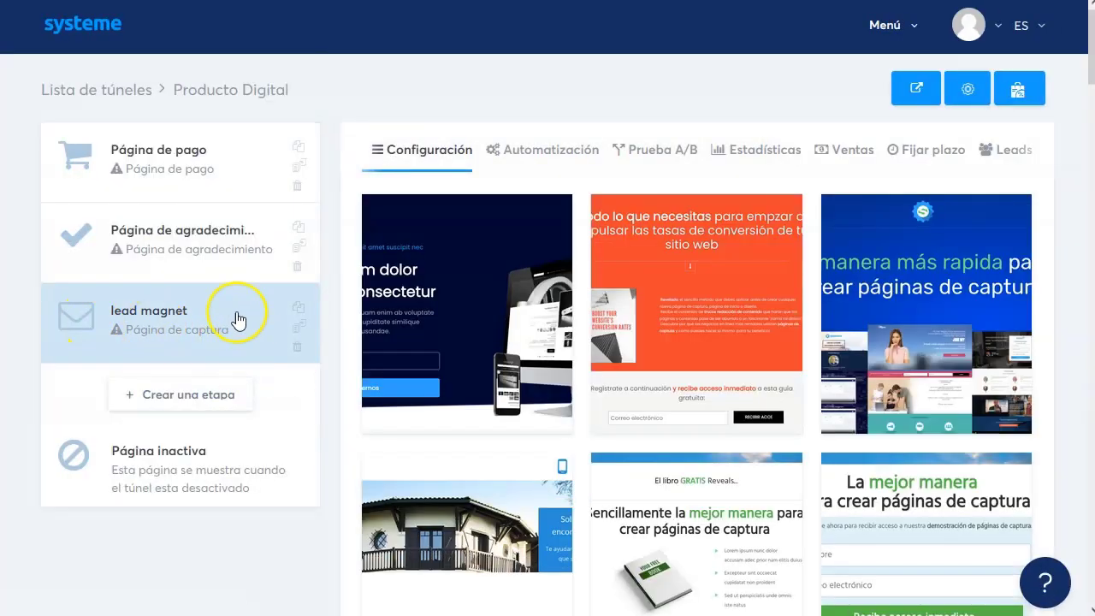
{"action": "left_click_drag", "start_coordinate": [214, 330], "coordinate": [215, 156]}
Add a funnel step named pagina ventas of type Página de venta and place it directly after lead magnet.
{"action": "left_click", "coordinate": [199, 395]}
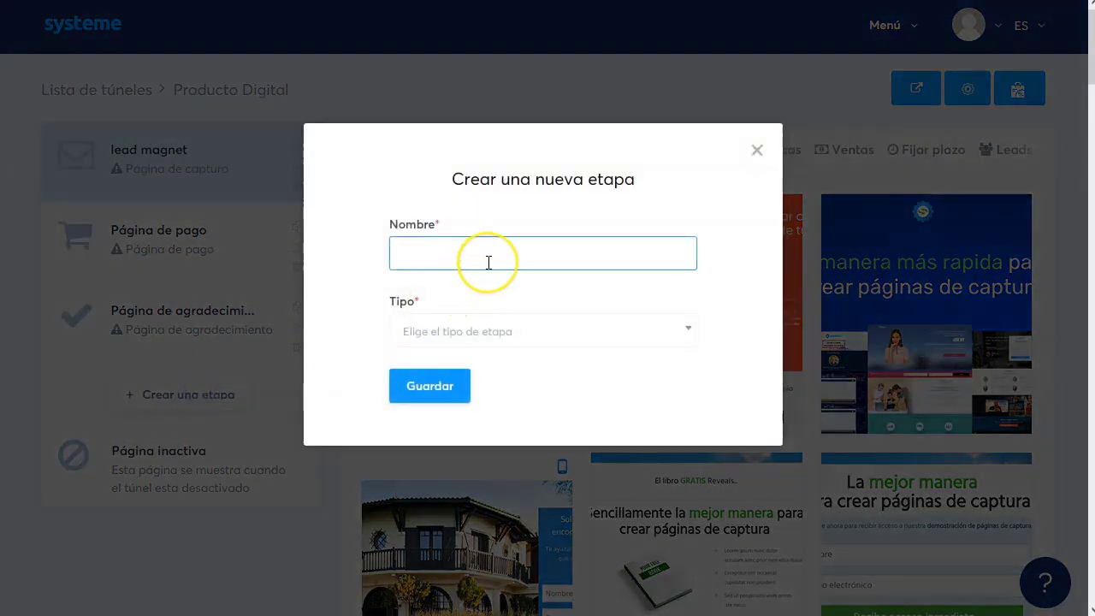
{"action": "type", "text": "p"}
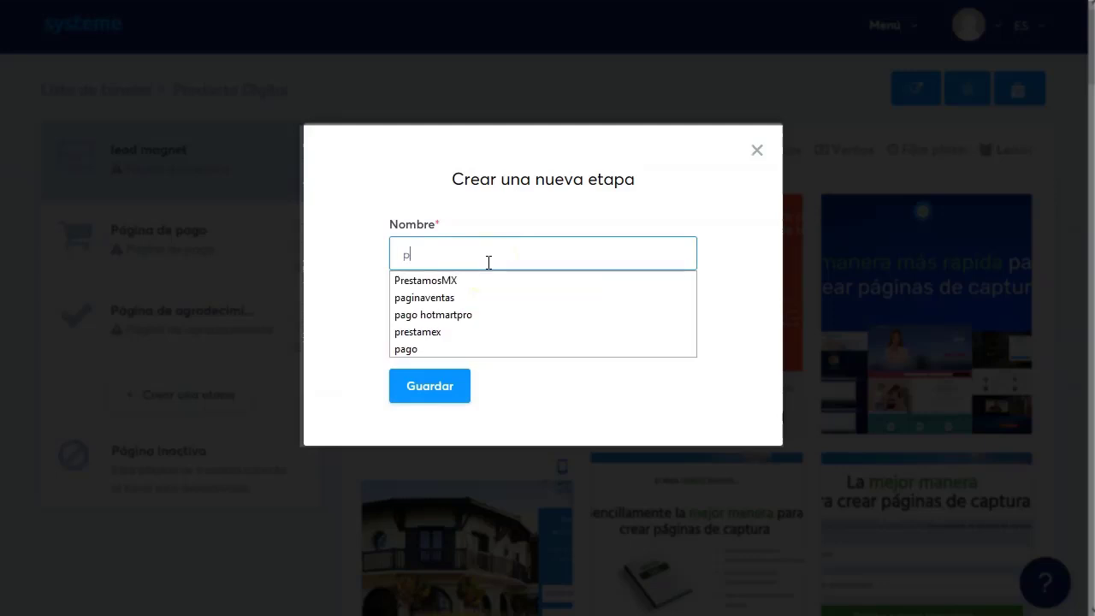
{"action": "type", "text": "agina ventas"}
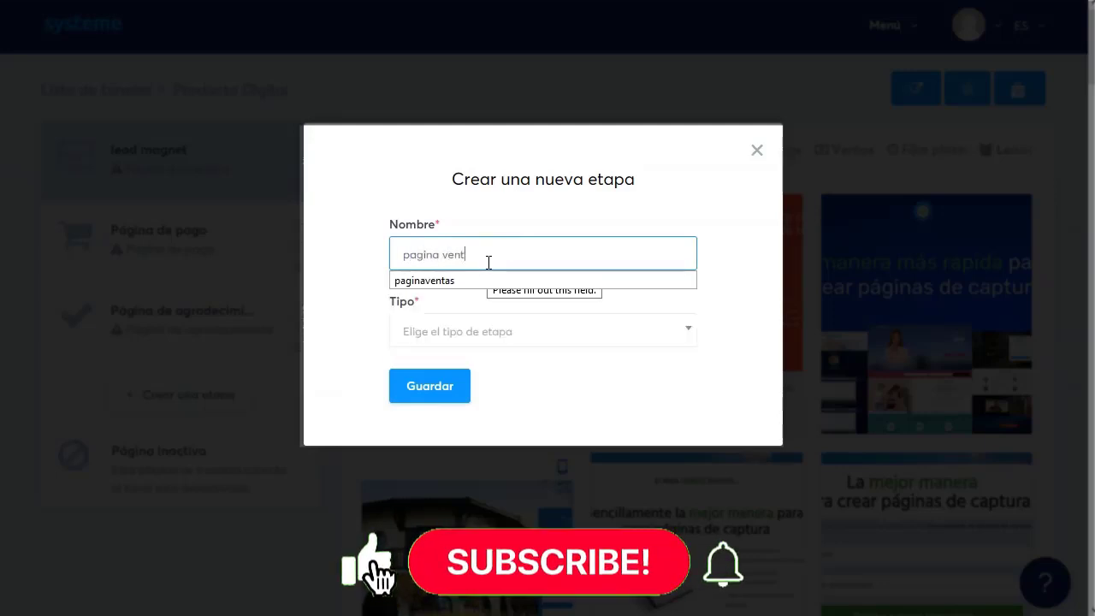
{"action": "left_click", "coordinate": [333, 149]}
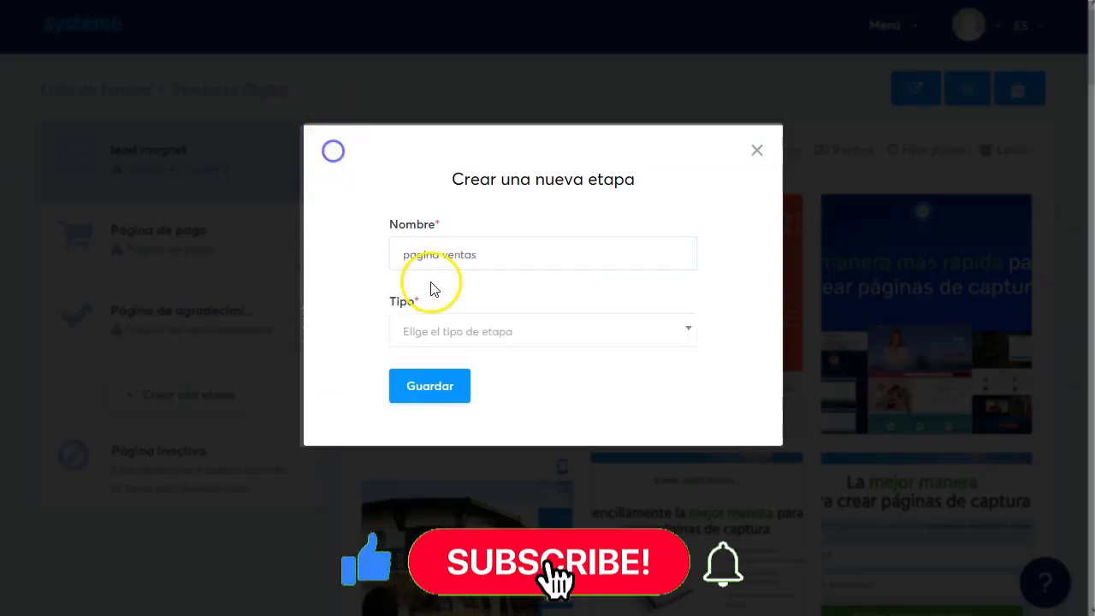
{"action": "left_click", "coordinate": [483, 332]}
{"action": "scroll", "coordinate": [502, 465], "scroll_direction": "down", "scroll_amount": 2}
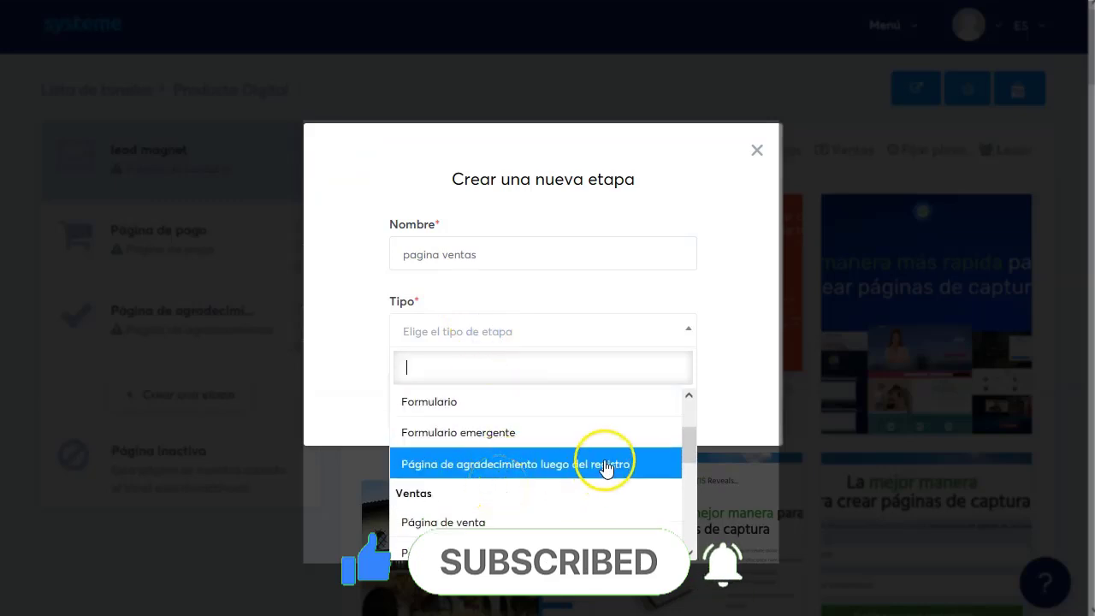
{"action": "scroll", "coordinate": [476, 516], "scroll_direction": "down", "scroll_amount": 2}
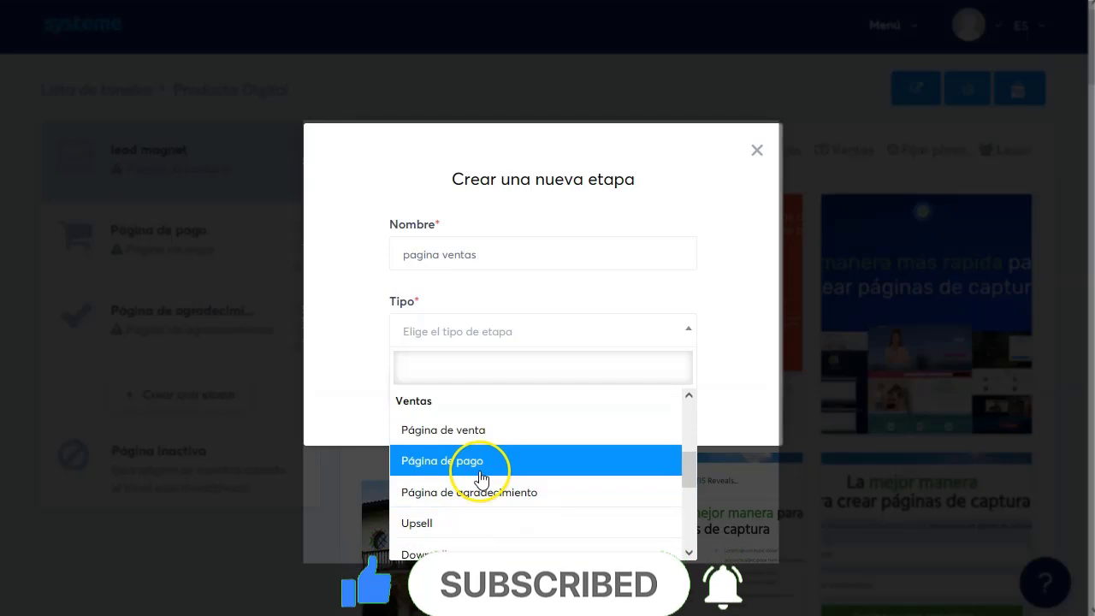
{"action": "scroll", "coordinate": [490, 500], "scroll_direction": "down", "scroll_amount": 2}
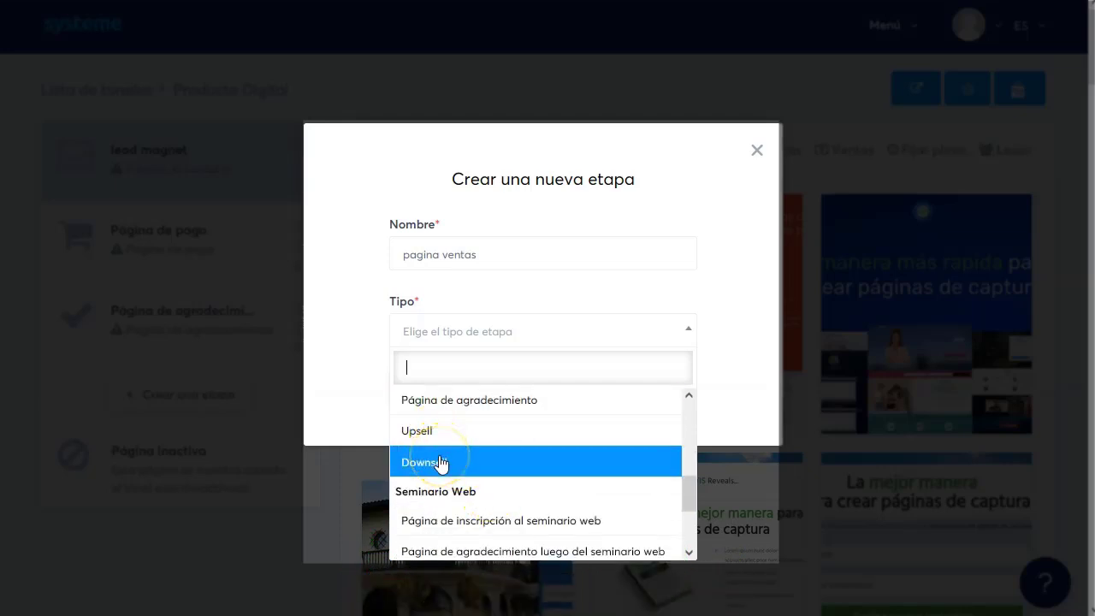
{"action": "scroll", "coordinate": [441, 463], "scroll_direction": "up", "scroll_amount": 2}
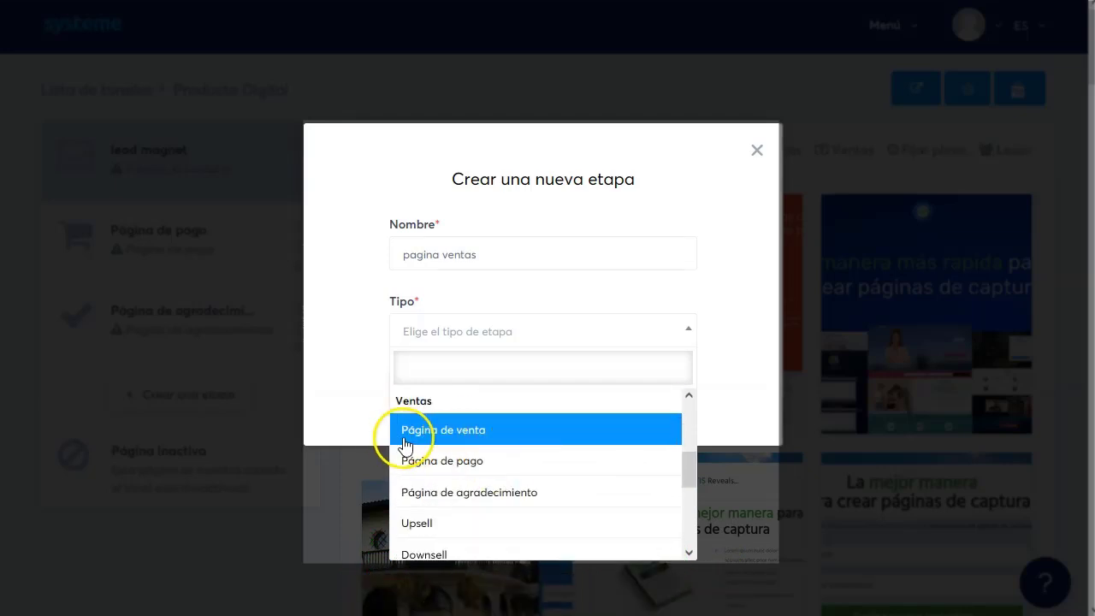
{"action": "left_click", "coordinate": [462, 434]}
{"action": "left_click", "coordinate": [436, 389]}
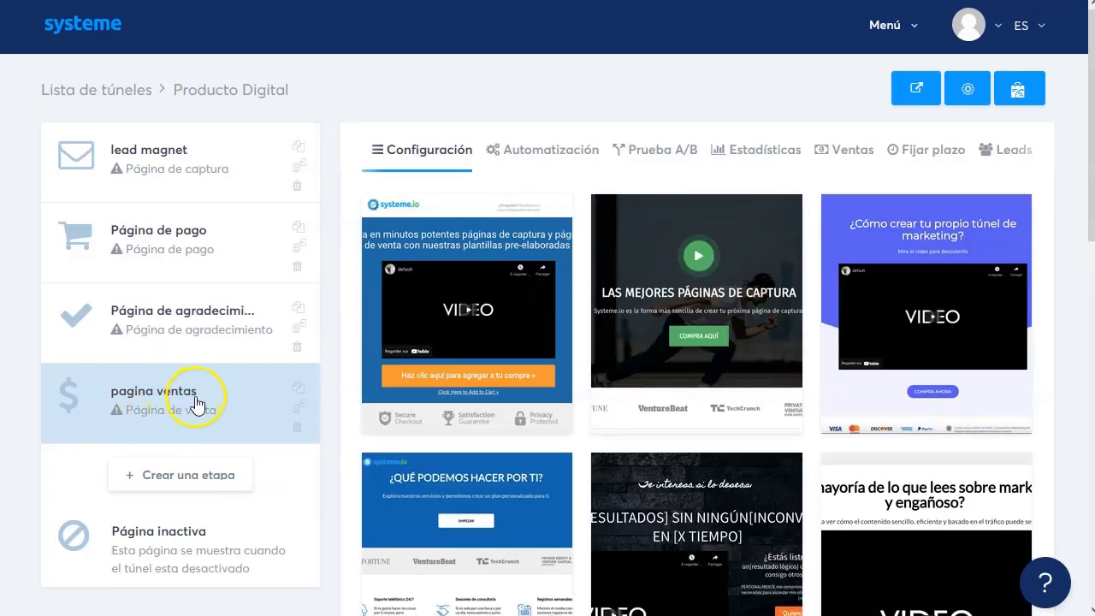
{"action": "left_click_drag", "start_coordinate": [198, 402], "coordinate": [185, 245]}
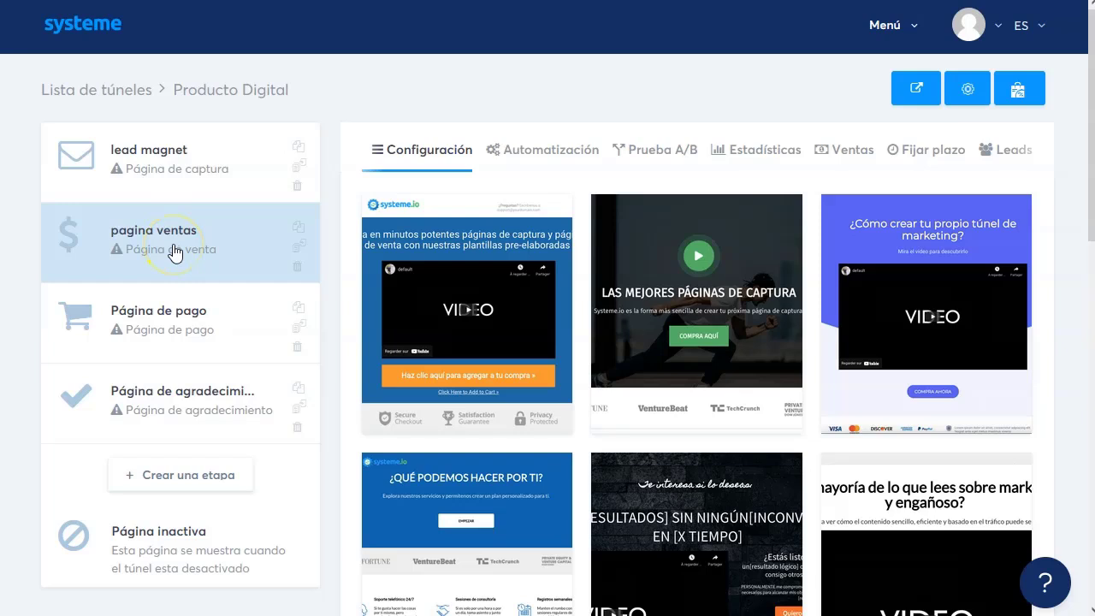
Reorder the funnel steps so Página de agradecimiento comes after pagina ventas and before Página de pago.
{"action": "left_click", "coordinate": [200, 178]}
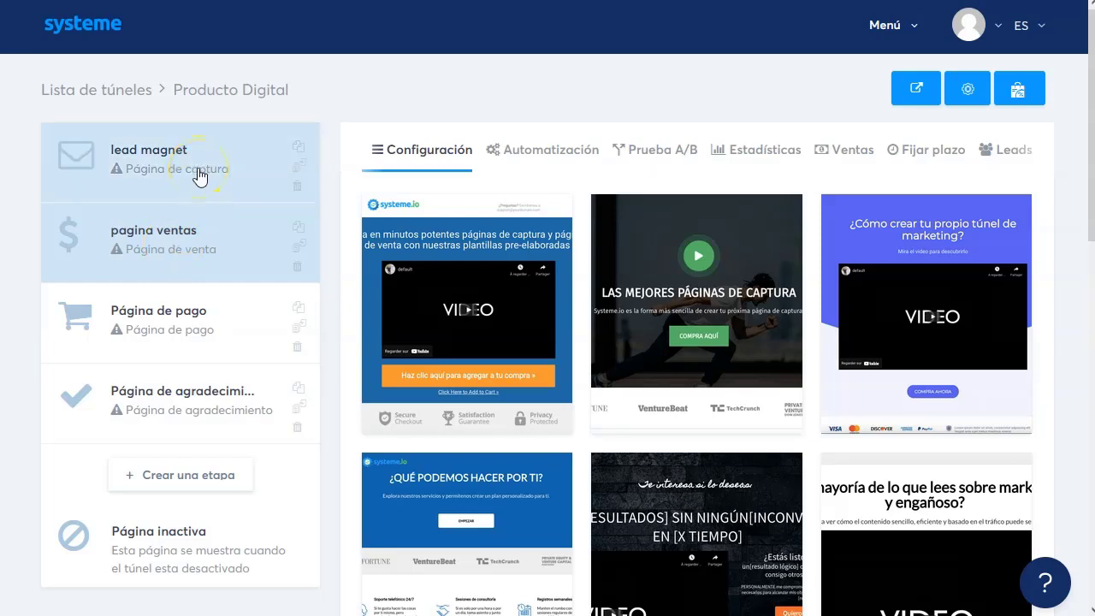
{"action": "left_click_drag", "start_coordinate": [213, 391], "coordinate": [205, 248]}
{"action": "left_click", "coordinate": [201, 335]}
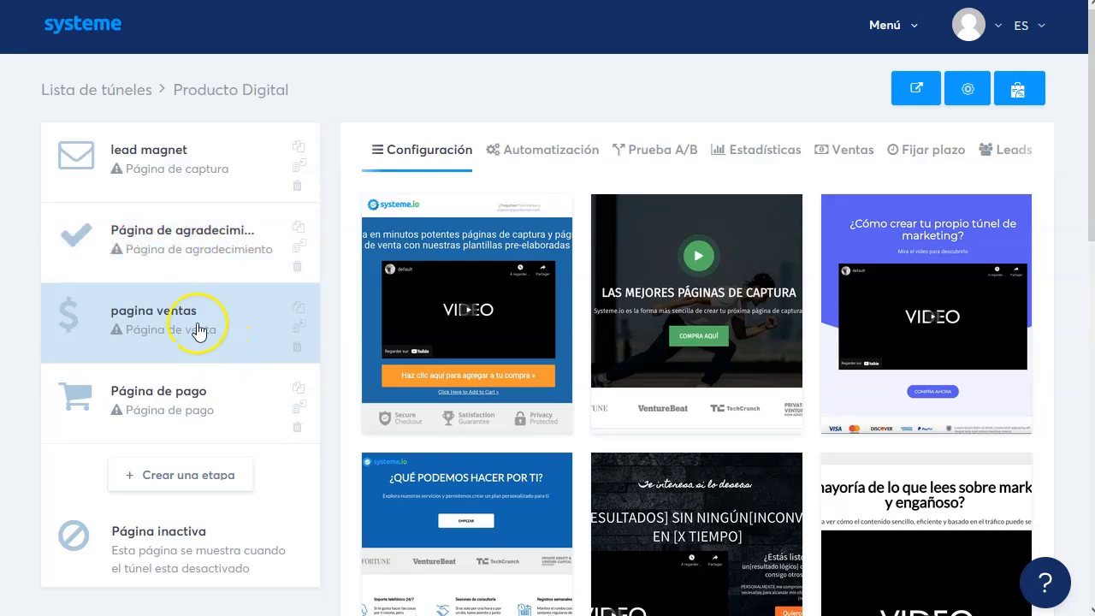
{"action": "left_click_drag", "start_coordinate": [192, 342], "coordinate": [190, 244]}
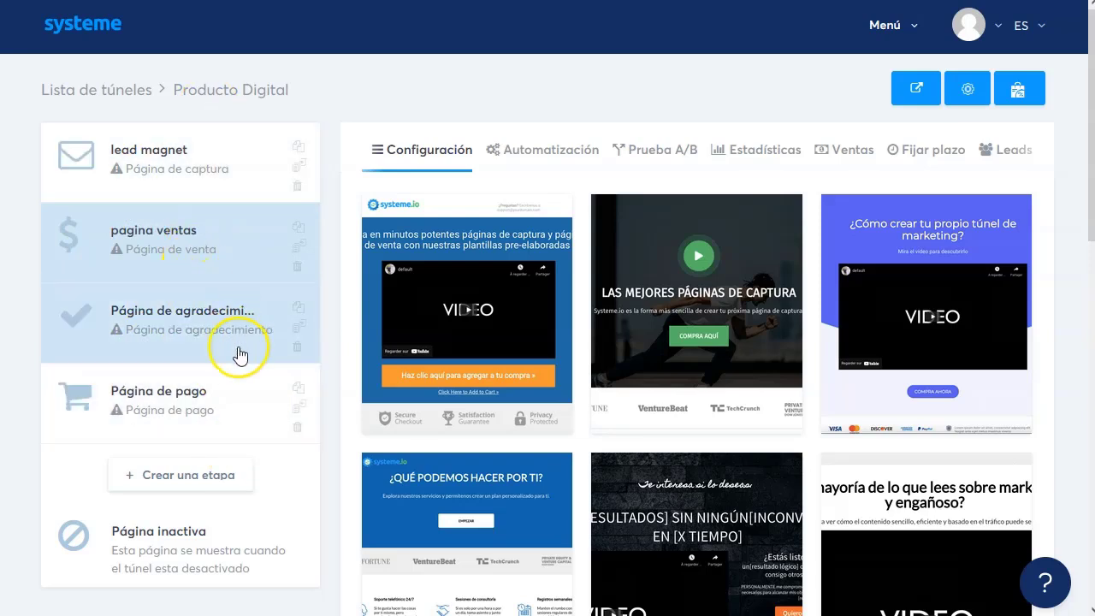
Add a funnel step named upsell of type Upsell to the Producto Digital funnel.
{"action": "left_click", "coordinate": [191, 476]}
{"action": "left_click", "coordinate": [533, 252]}
{"action": "type", "text": "u"}
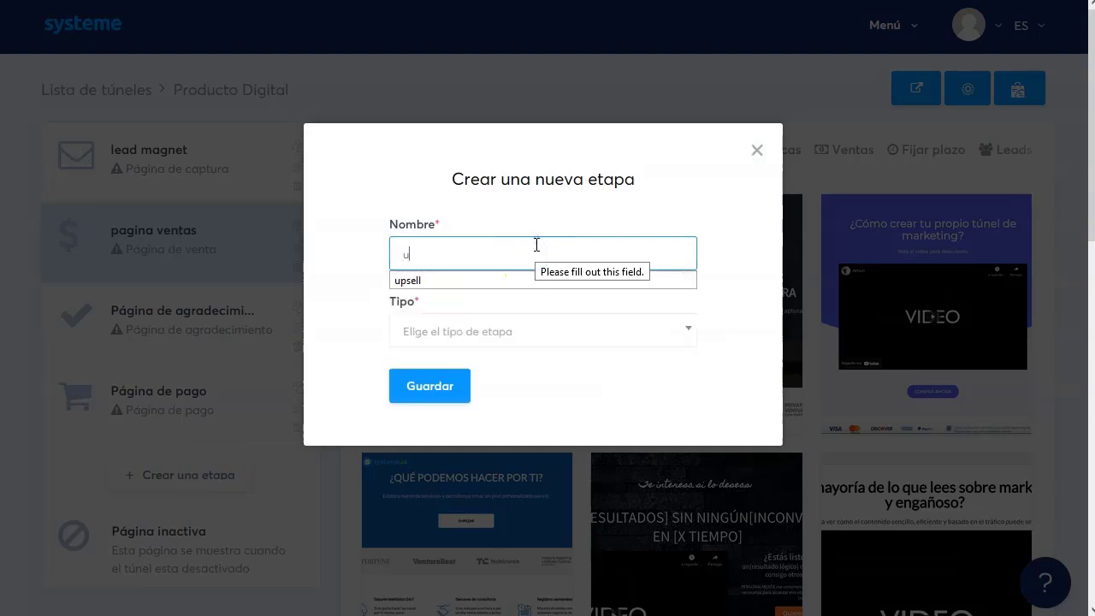
{"action": "type", "text": "psell"}
{"action": "left_click", "coordinate": [522, 253]}
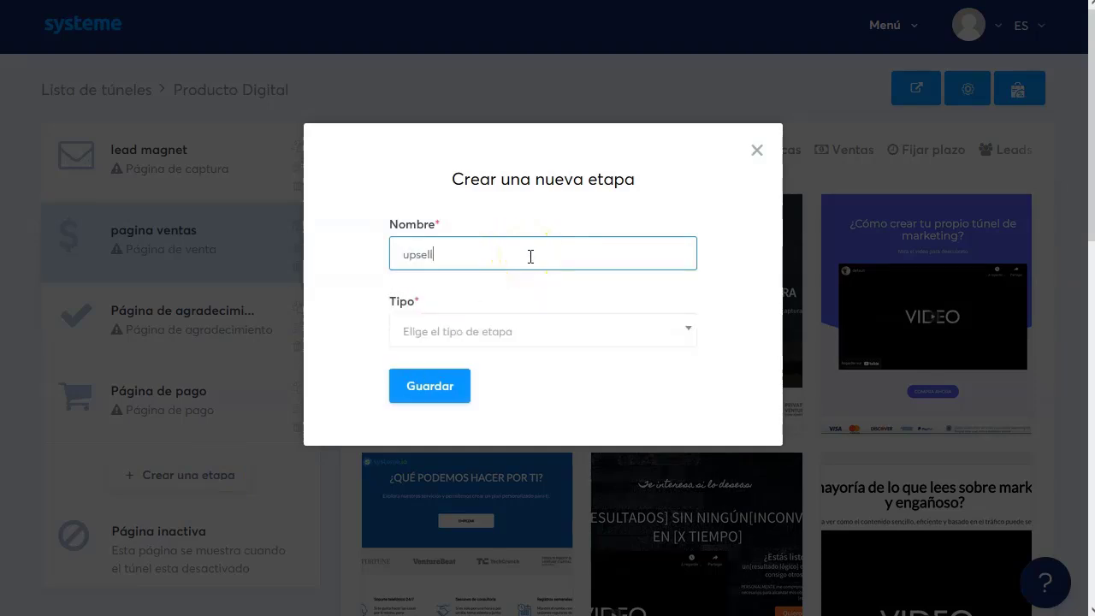
{"action": "left_click", "coordinate": [517, 335]}
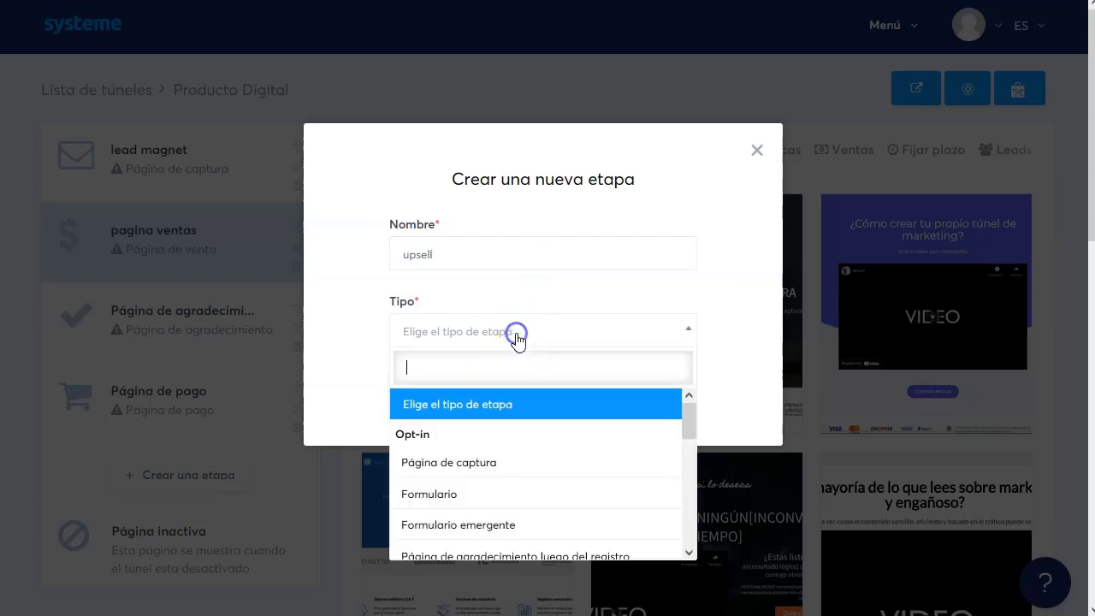
{"action": "scroll", "coordinate": [488, 488], "scroll_direction": "down", "scroll_amount": 3}
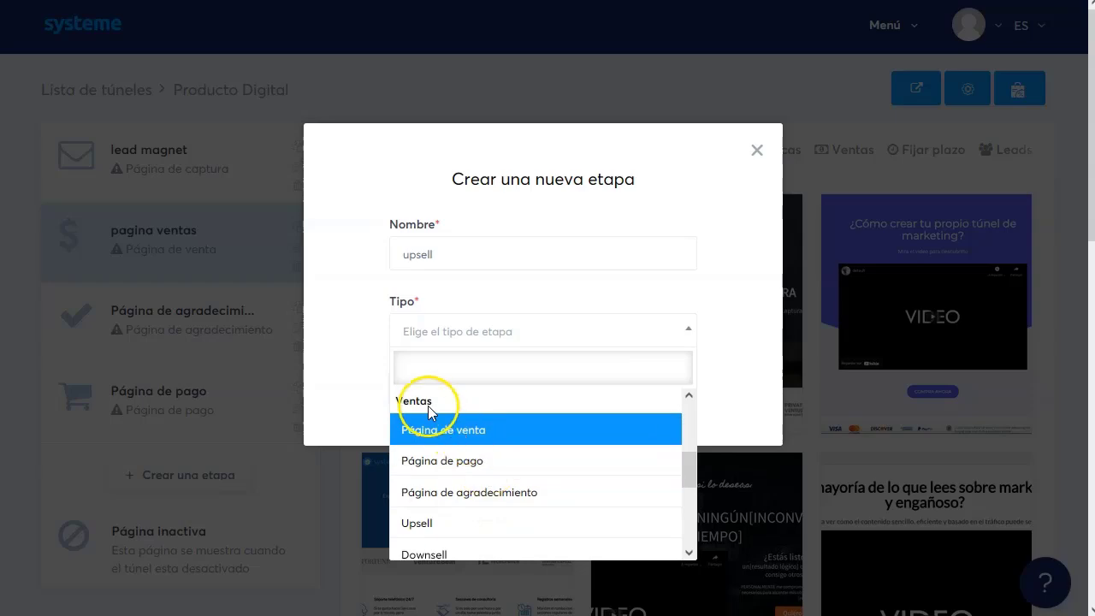
{"action": "left_click", "coordinate": [459, 523]}
{"action": "left_click", "coordinate": [428, 385]}
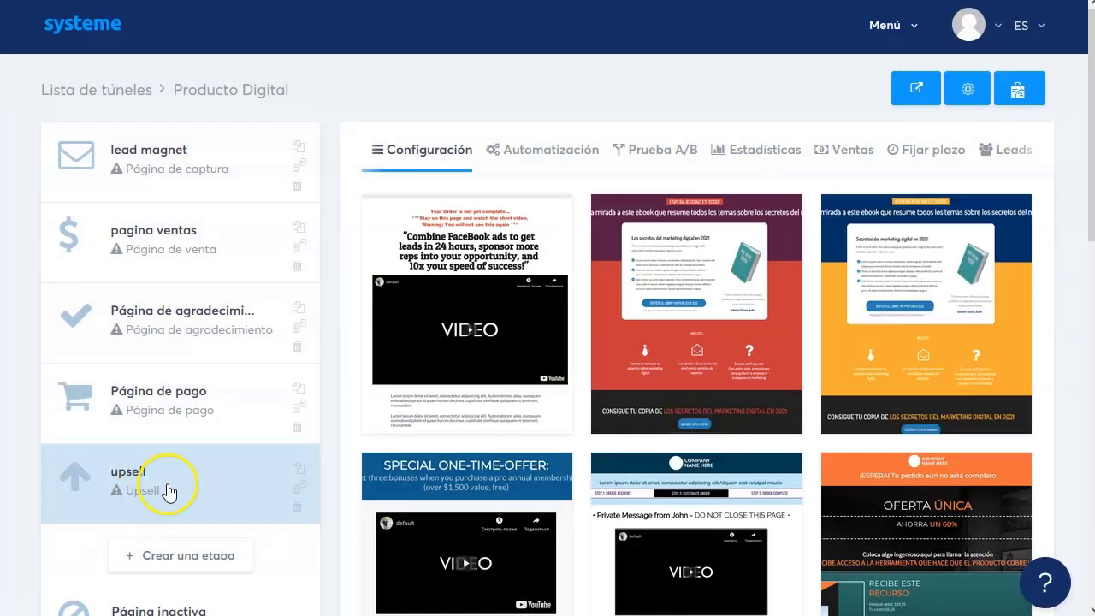
Add a funnel step named downsell of type Downsell to the Producto Digital funnel.
{"action": "scroll", "coordinate": [158, 491], "scroll_direction": "down", "scroll_amount": 2}
{"action": "left_click", "coordinate": [194, 381]}
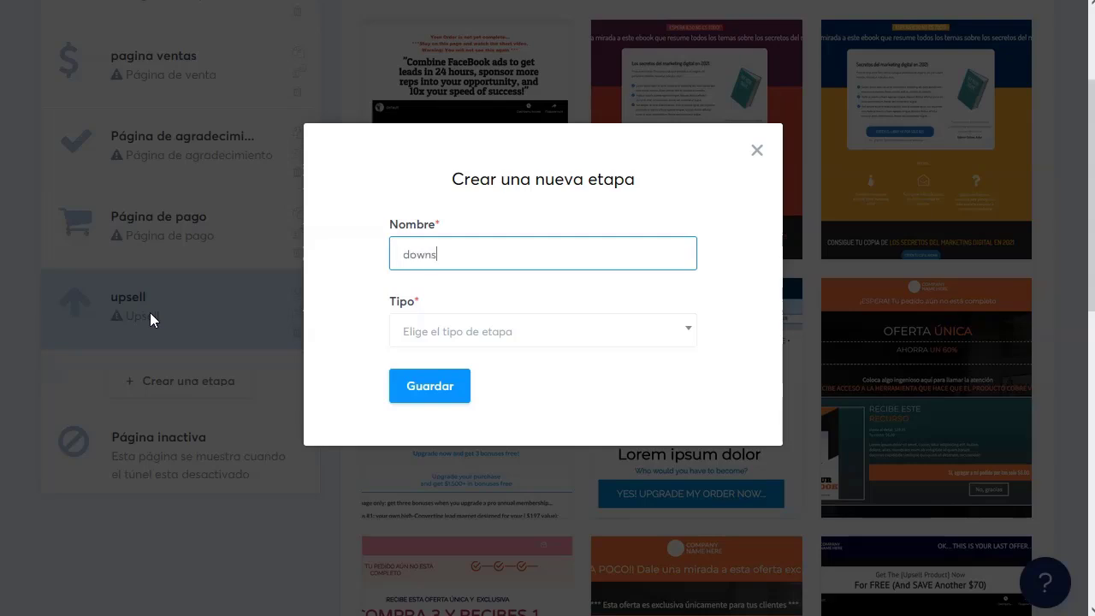
{"action": "left_click", "coordinate": [517, 334]}
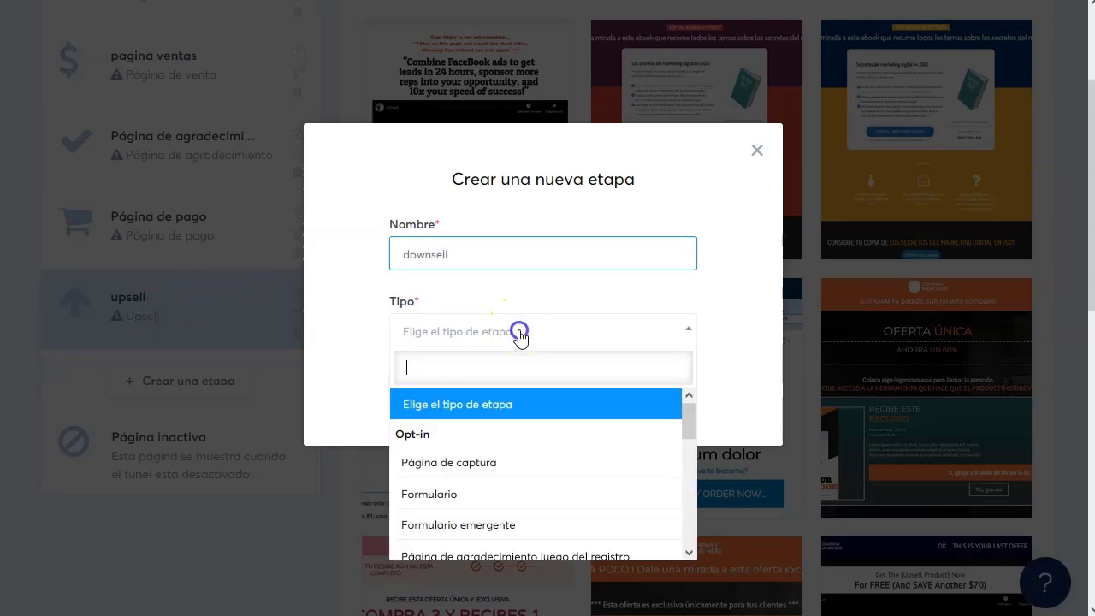
{"action": "scroll", "coordinate": [477, 475], "scroll_direction": "down", "scroll_amount": 1}
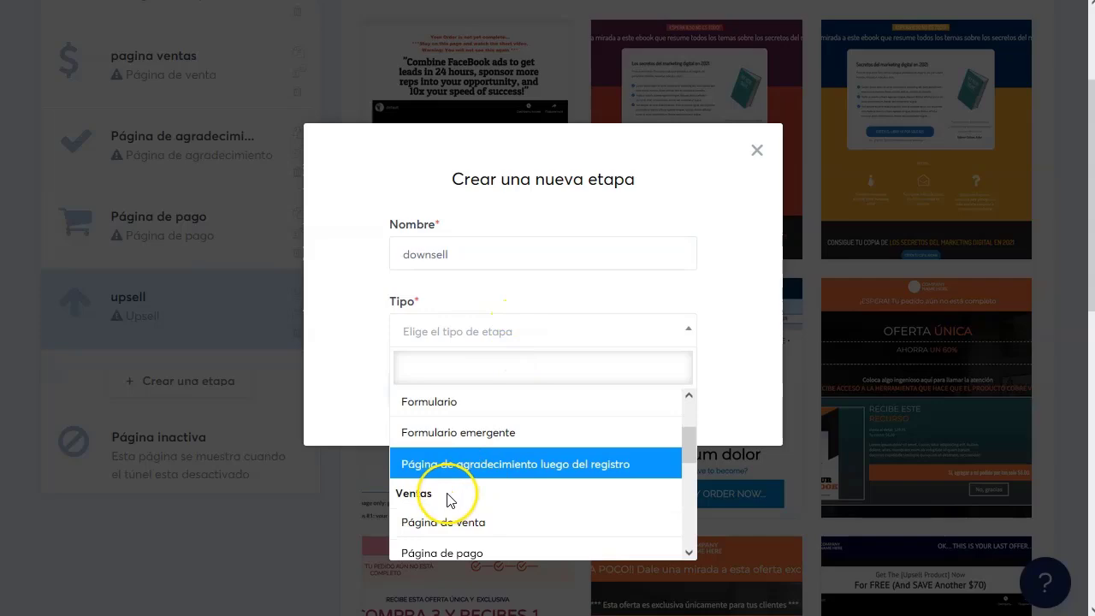
{"action": "scroll", "coordinate": [442, 500], "scroll_direction": "up", "scroll_amount": 1}
{"action": "scroll", "coordinate": [445, 500], "scroll_direction": "down", "scroll_amount": 2}
{"action": "scroll", "coordinate": [447, 504], "scroll_direction": "down", "scroll_amount": 2}
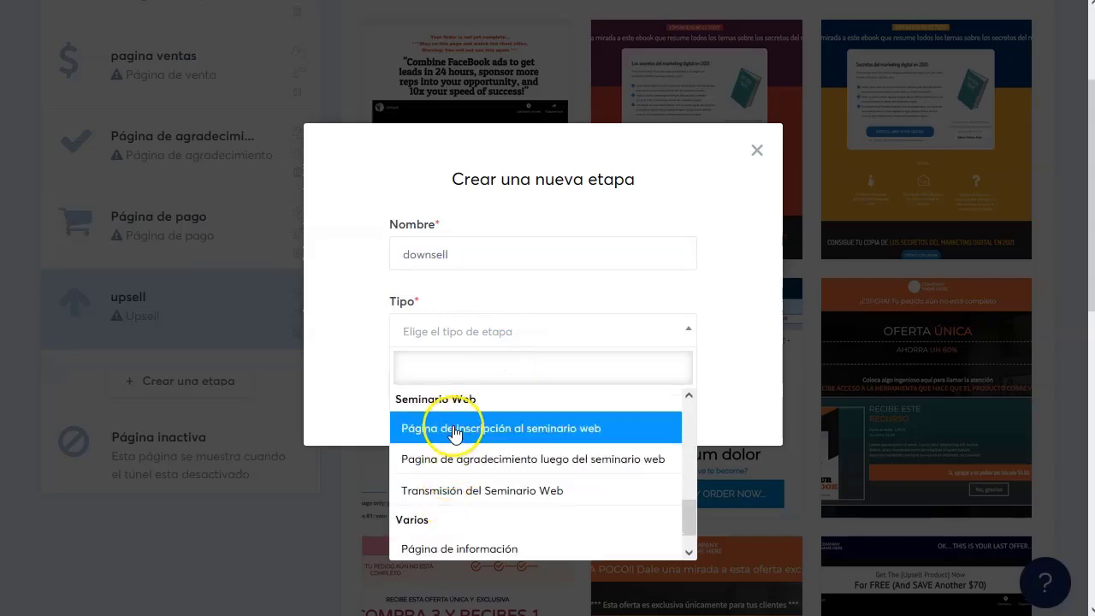
{"action": "scroll", "coordinate": [453, 436], "scroll_direction": "up", "scroll_amount": 1}
{"action": "left_click", "coordinate": [458, 467]}
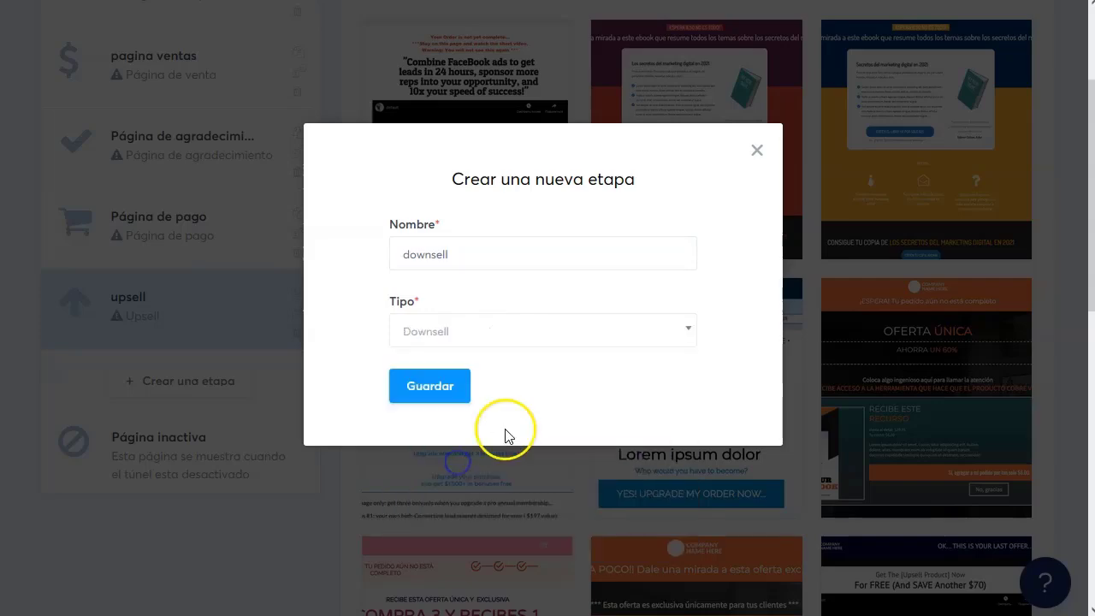
{"action": "left_click", "coordinate": [442, 391]}
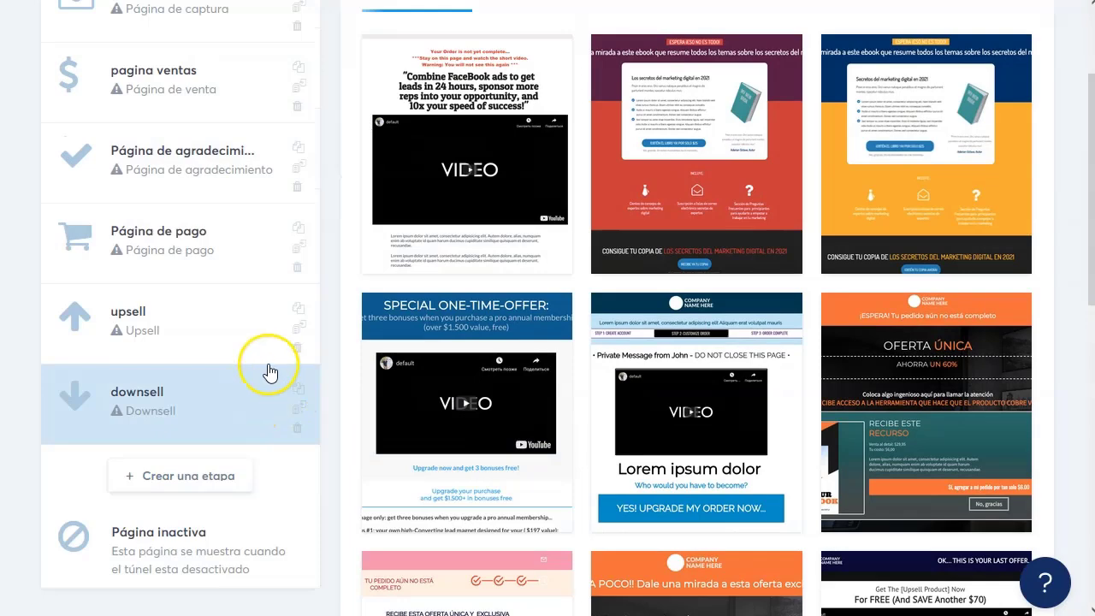
Reorder the funnel steps after pagina ventas as upsell, downsell, Página de pago and Página de agradecimiento.
{"action": "scroll", "coordinate": [210, 336], "scroll_direction": "up", "scroll_amount": 1}
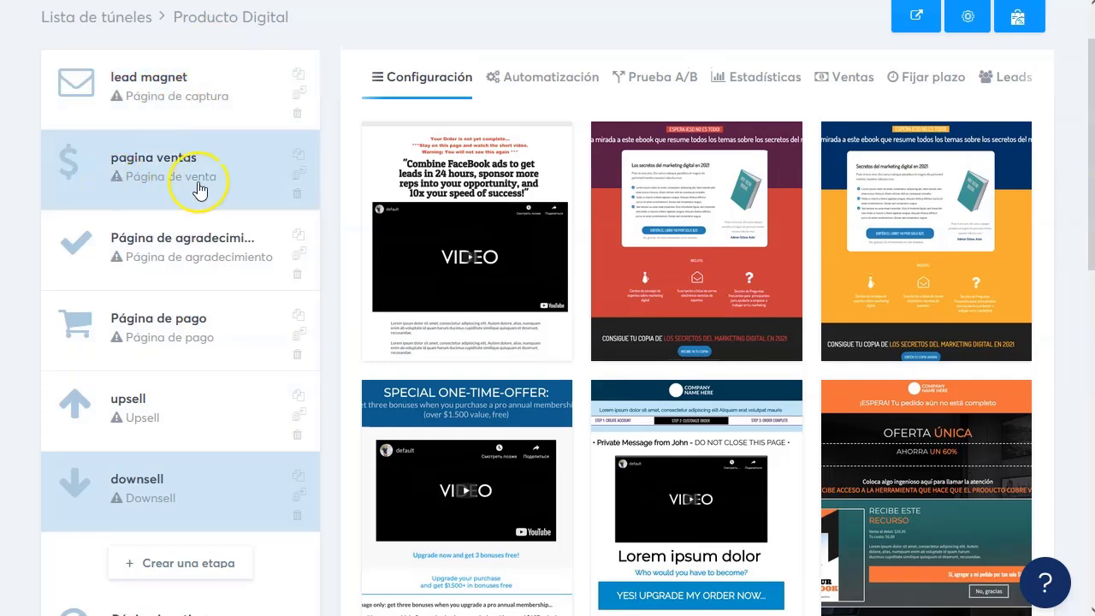
{"action": "left_click_drag", "start_coordinate": [194, 427], "coordinate": [185, 268]}
{"action": "left_click_drag", "start_coordinate": [185, 479], "coordinate": [178, 322]}
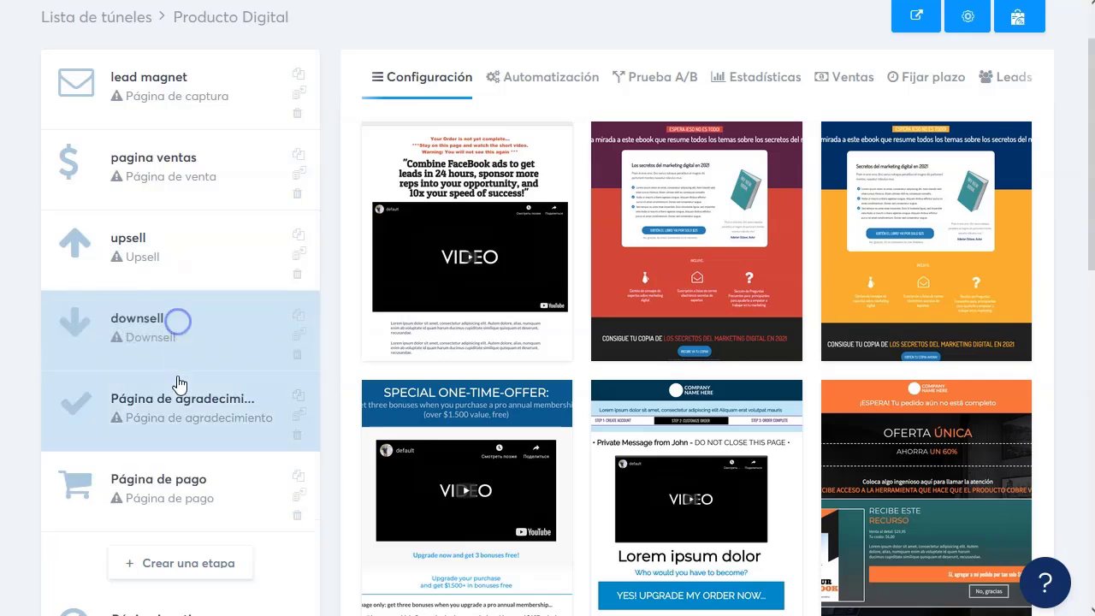
{"action": "left_click_drag", "start_coordinate": [196, 505], "coordinate": [177, 411]}
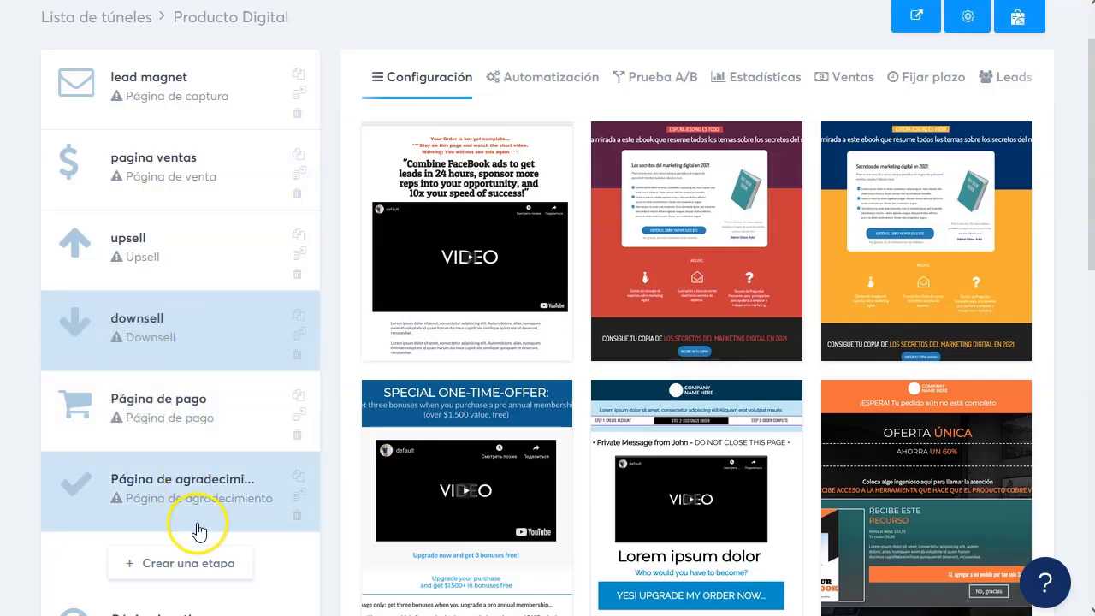
{"action": "left_click_drag", "start_coordinate": [198, 522], "coordinate": [203, 489]}
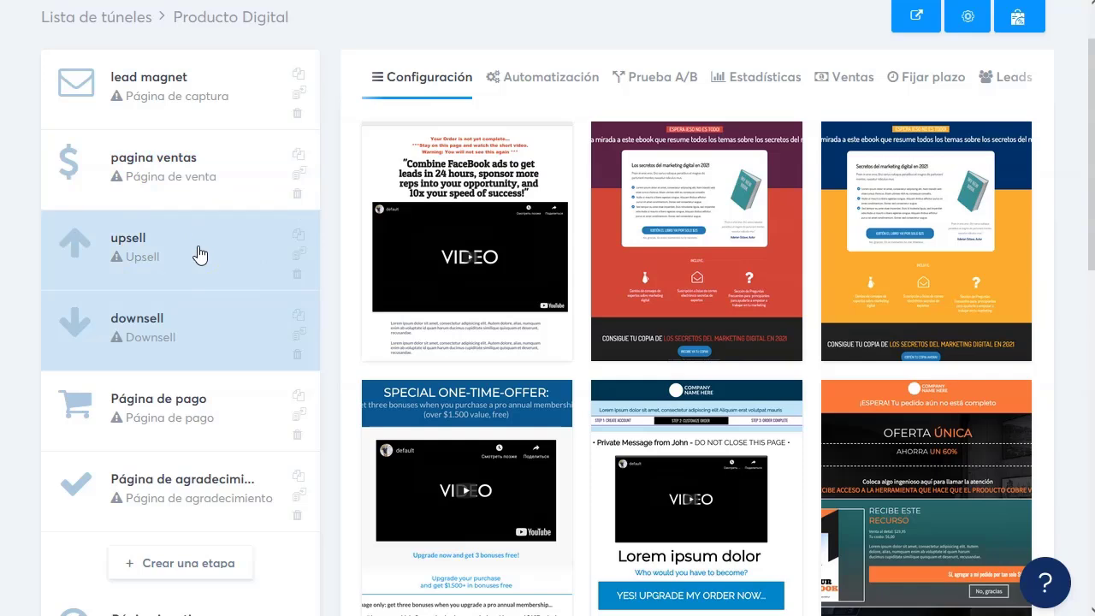
{"action": "left_click", "coordinate": [167, 172]}
{"action": "left_click", "coordinate": [198, 434]}
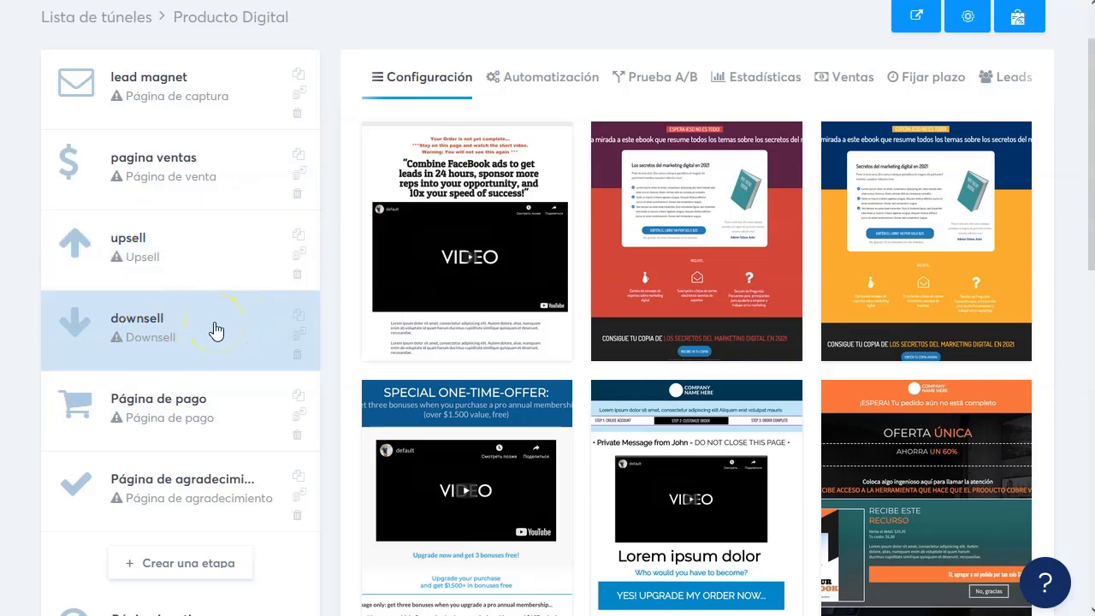
{"action": "left_click", "coordinate": [198, 259]}
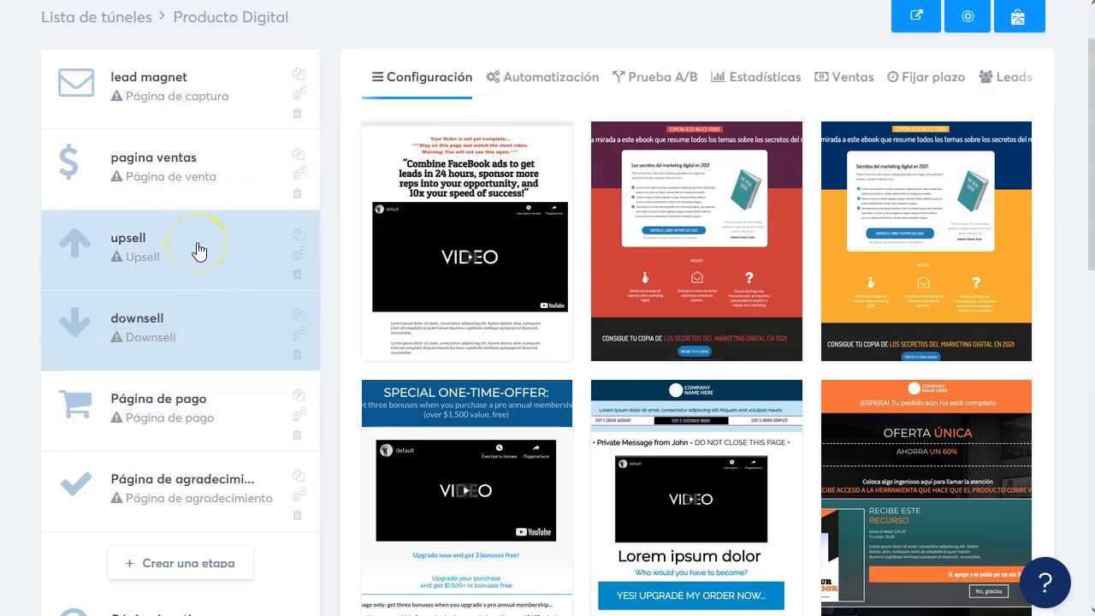
{"action": "left_click", "coordinate": [204, 336]}
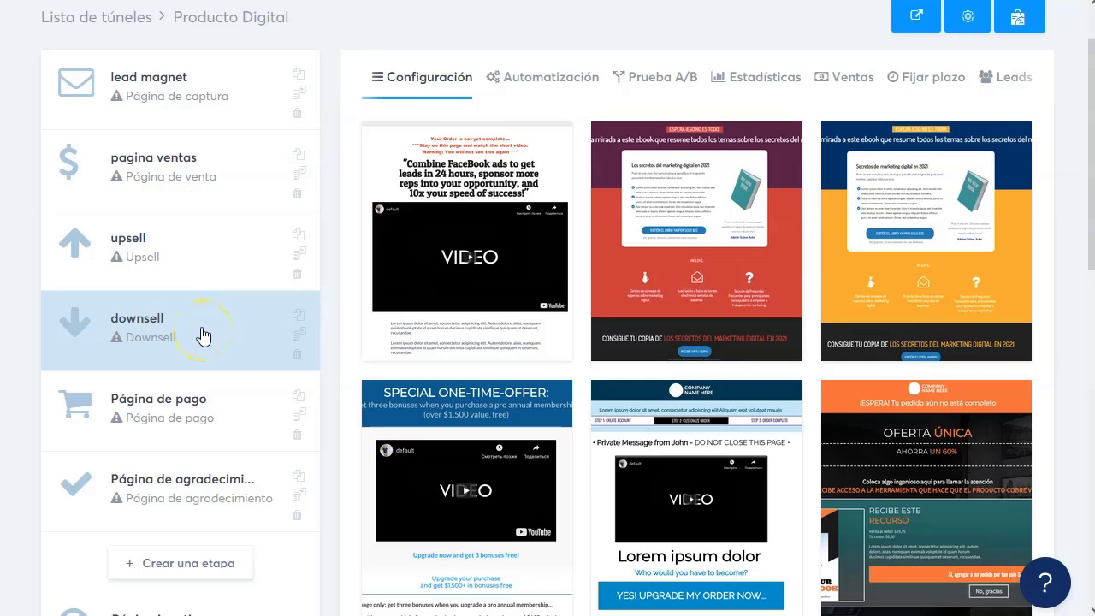
{"action": "left_click", "coordinate": [190, 258]}
{"action": "left_click", "coordinate": [227, 346]}
{"action": "left_click", "coordinate": [191, 263]}
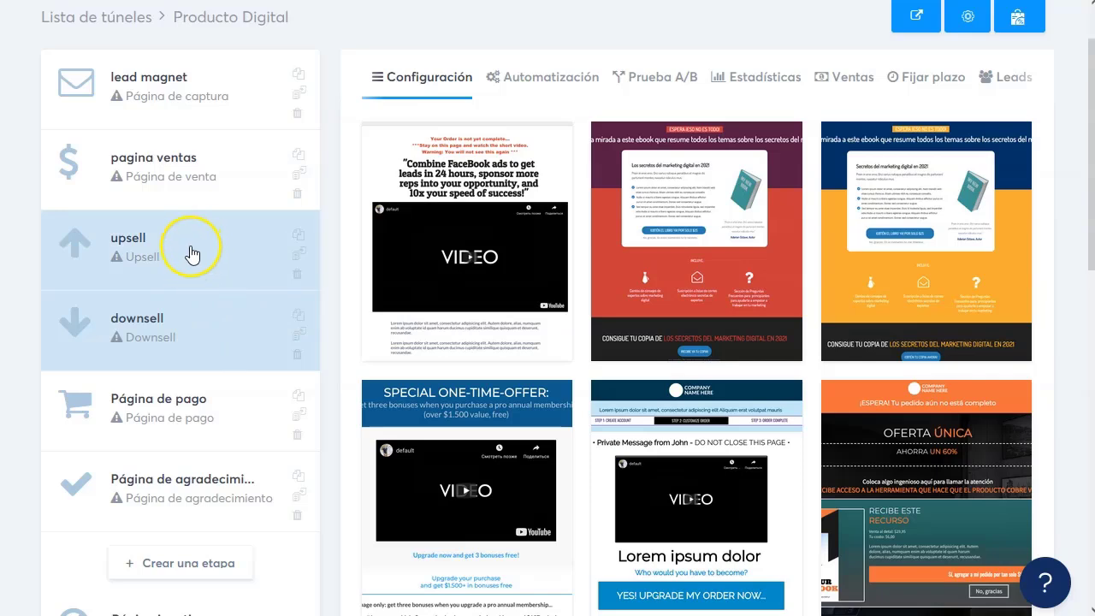
{"action": "left_click", "coordinate": [233, 360]}
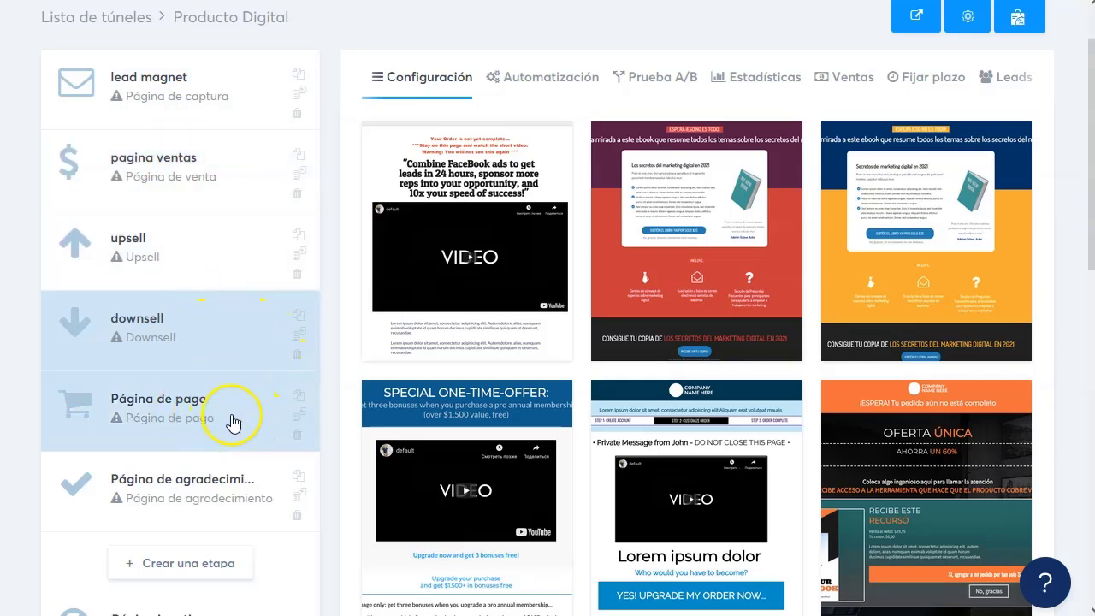
{"action": "left_click", "coordinate": [198, 400]}
{"action": "left_click", "coordinate": [164, 183]}
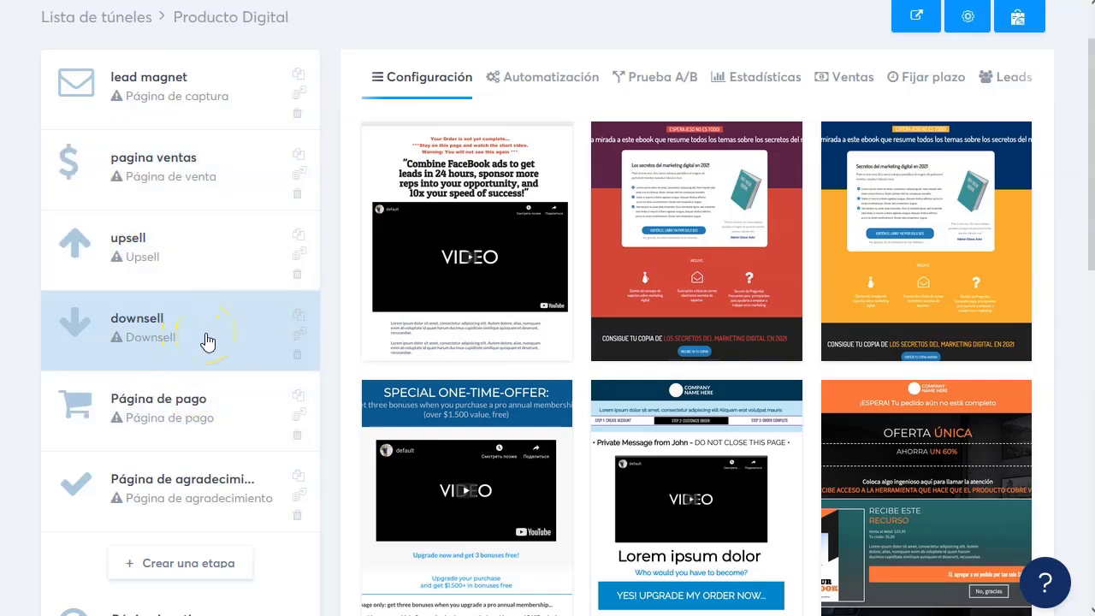
{"action": "left_click", "coordinate": [192, 183]}
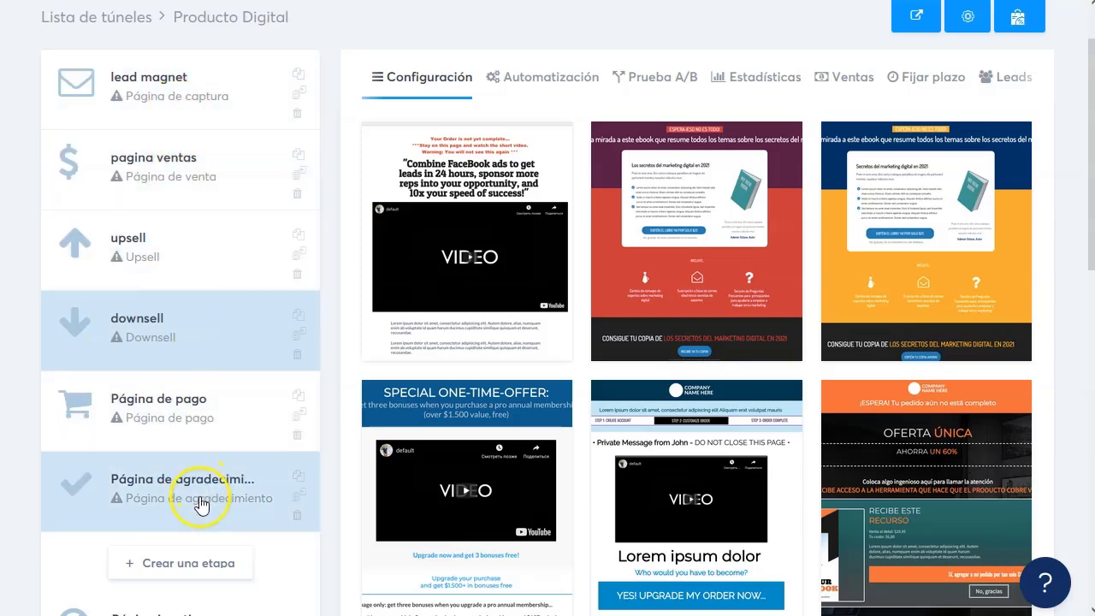
Open the lead magnet step and browse the page templates offered for its Página de captura.
{"action": "left_click", "coordinate": [184, 89]}
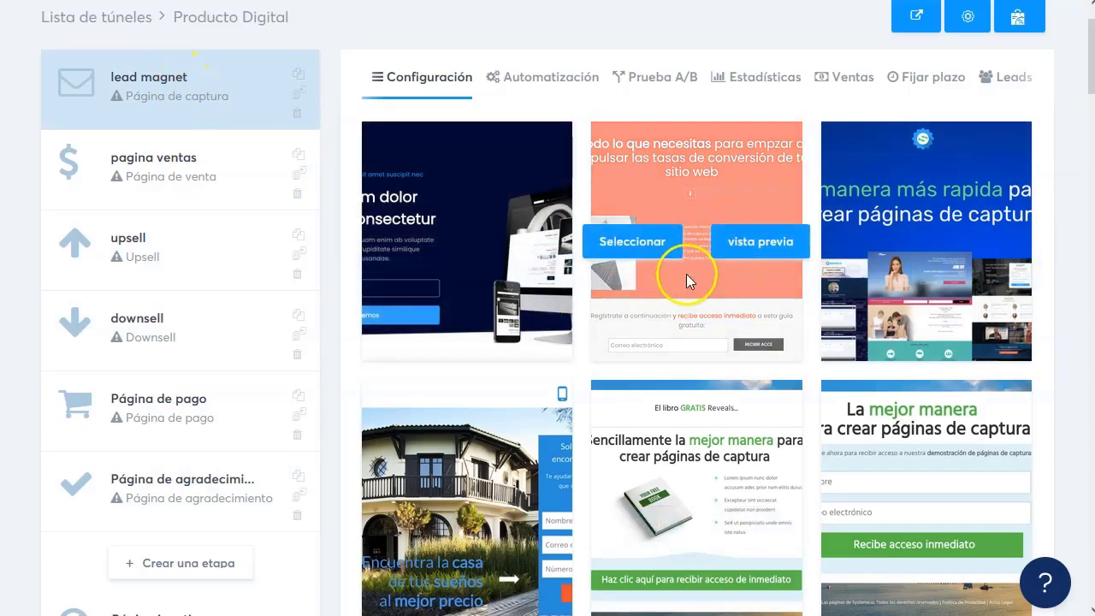
{"action": "scroll", "coordinate": [688, 291], "scroll_direction": "down", "scroll_amount": 1}
{"action": "scroll", "coordinate": [689, 306], "scroll_direction": "down", "scroll_amount": 6}
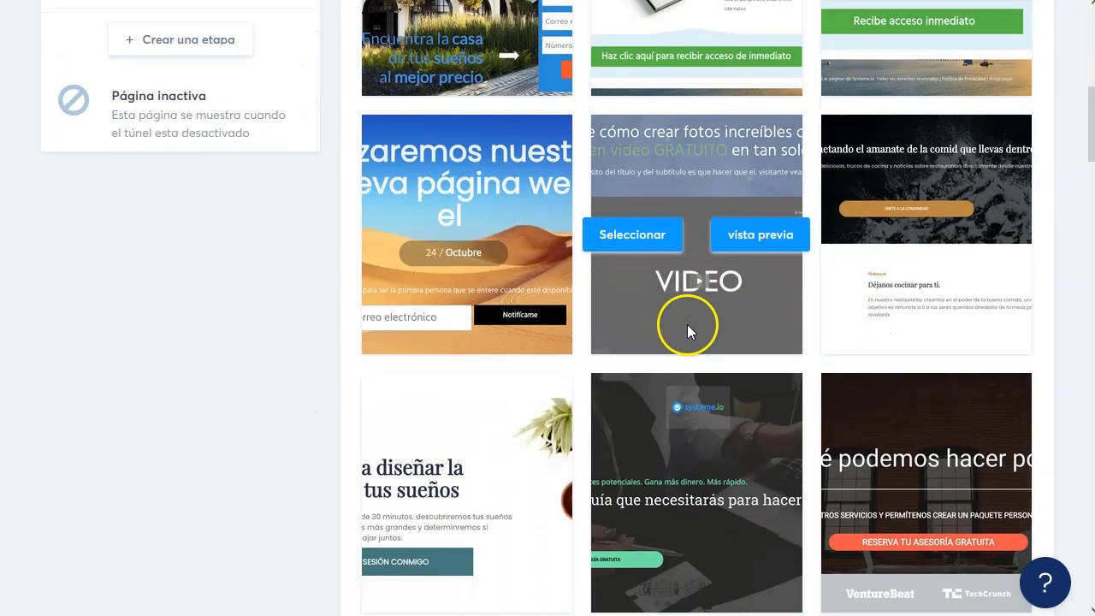
{"action": "scroll", "coordinate": [686, 329], "scroll_direction": "down", "scroll_amount": 5}
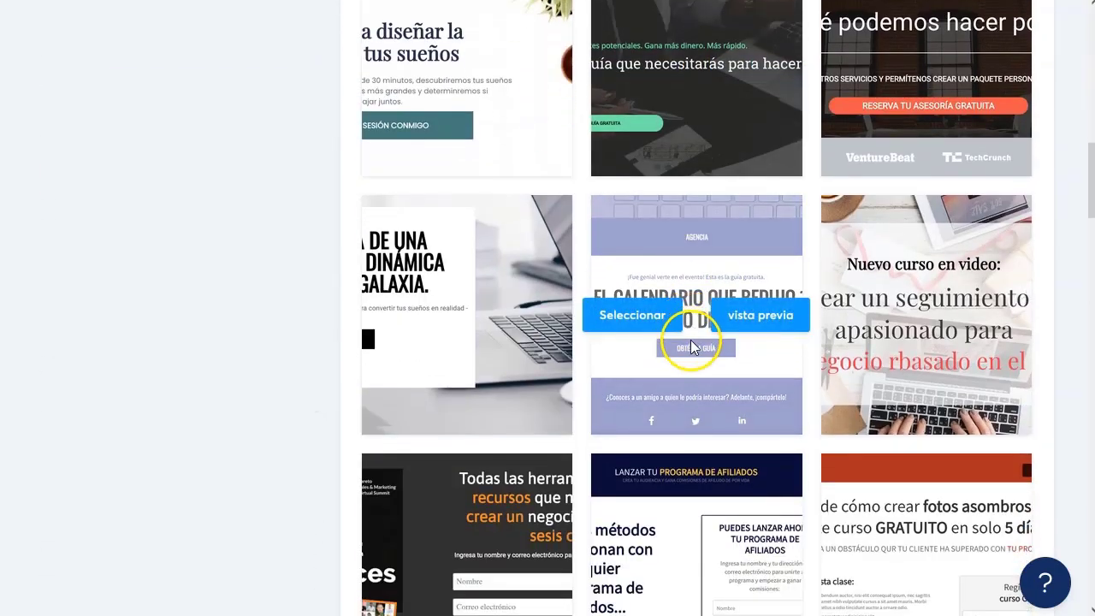
{"action": "scroll", "coordinate": [685, 392], "scroll_direction": "down", "scroll_amount": 7}
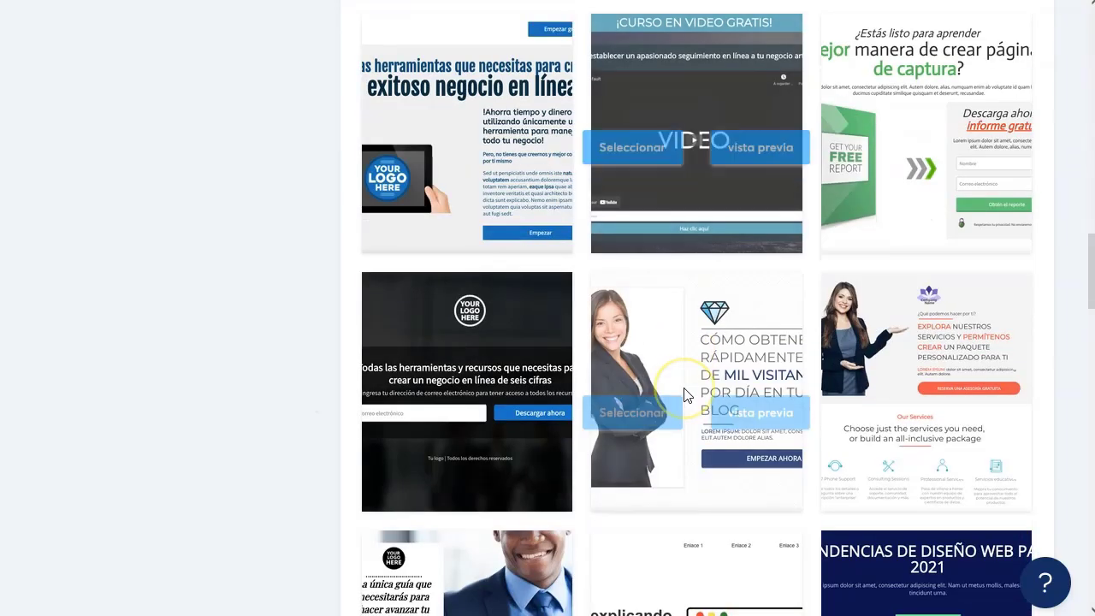
{"action": "scroll", "coordinate": [685, 396], "scroll_direction": "down", "scroll_amount": 7}
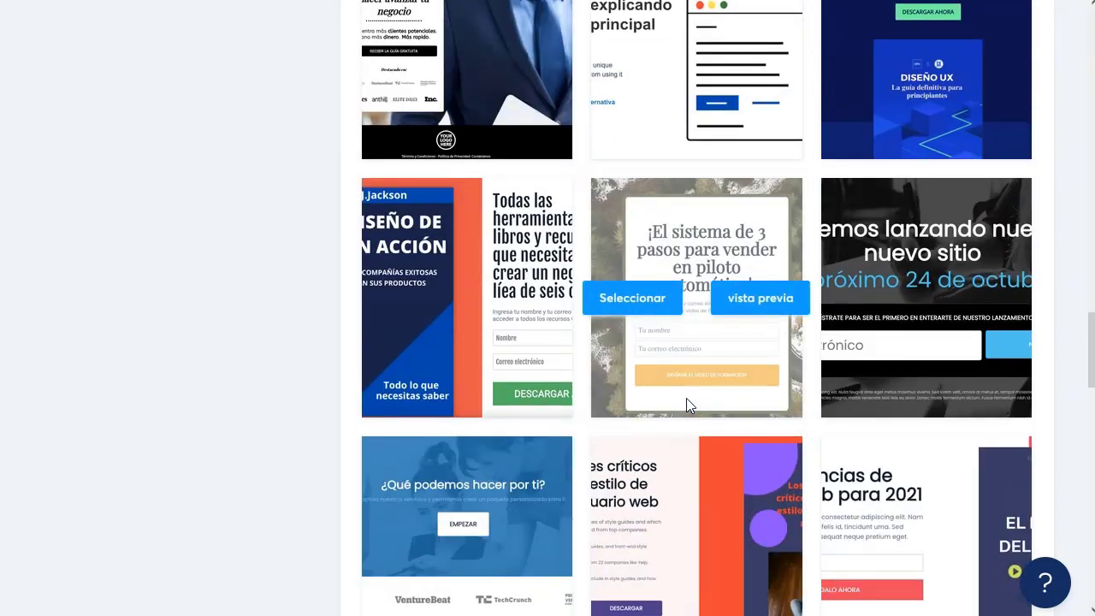
{"action": "scroll", "coordinate": [686, 397], "scroll_direction": "down", "scroll_amount": 5}
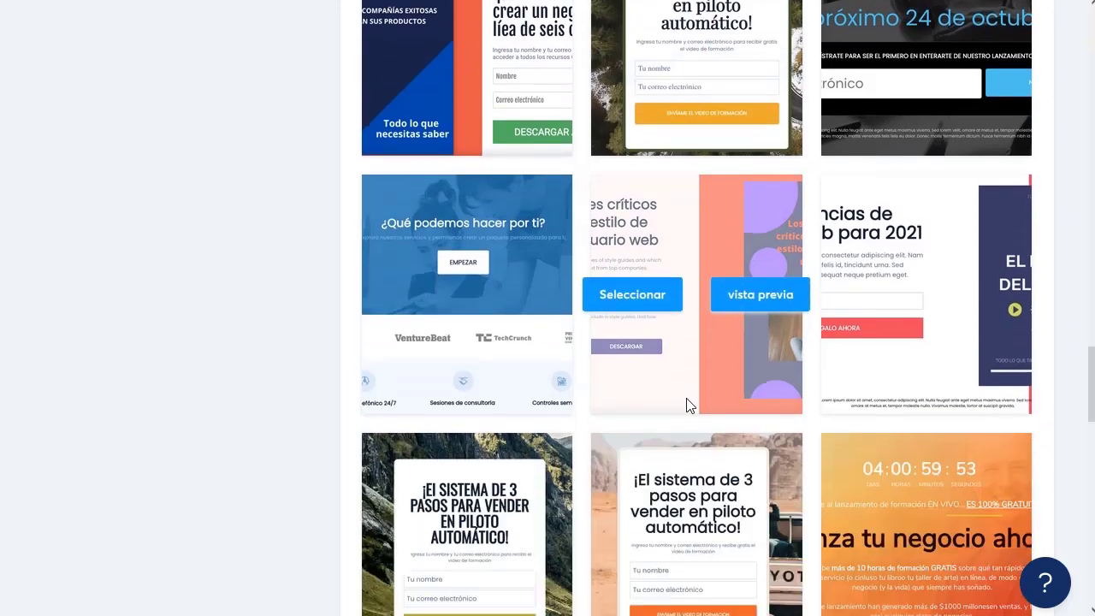
{"action": "scroll", "coordinate": [687, 405], "scroll_direction": "down", "scroll_amount": 1}
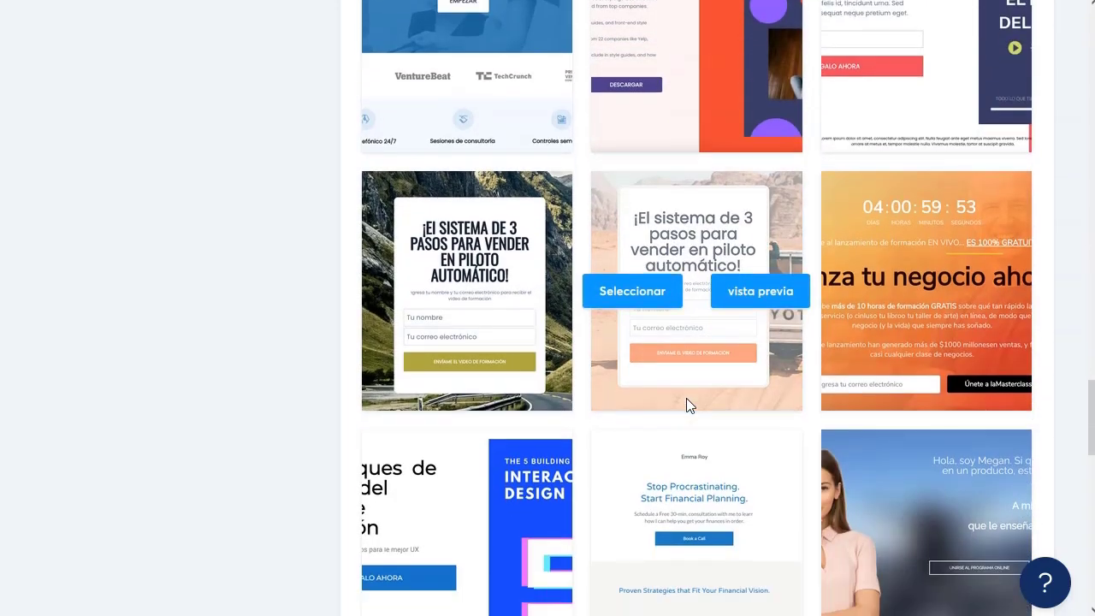
{"action": "scroll", "coordinate": [686, 398], "scroll_direction": "down", "scroll_amount": 1}
{"action": "left_click", "coordinate": [267, 404]}
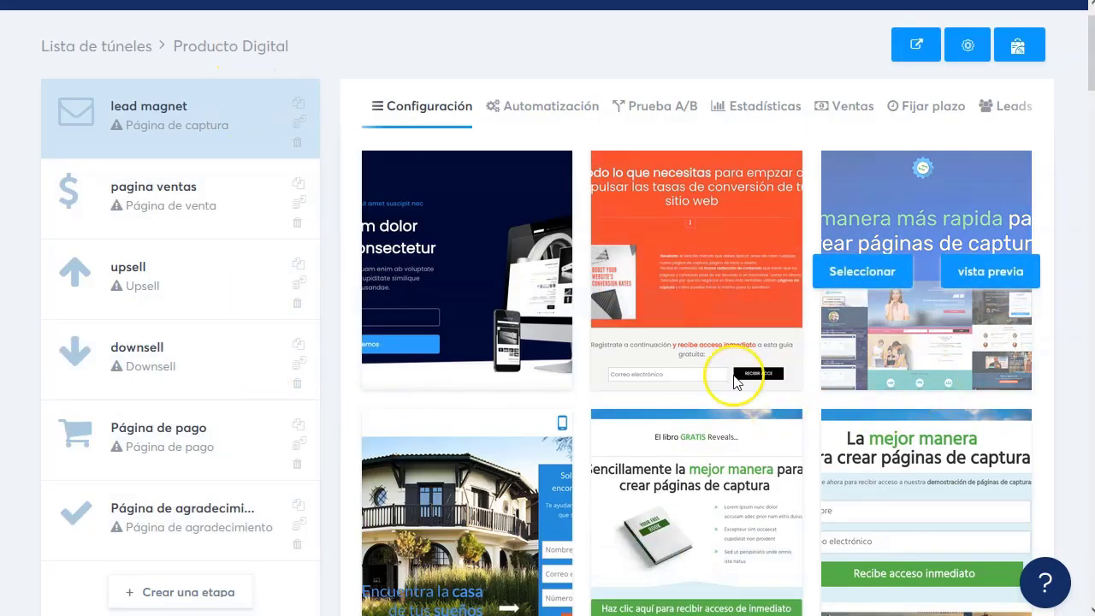
{"action": "scroll", "coordinate": [230, 443], "scroll_direction": "down", "scroll_amount": 1}
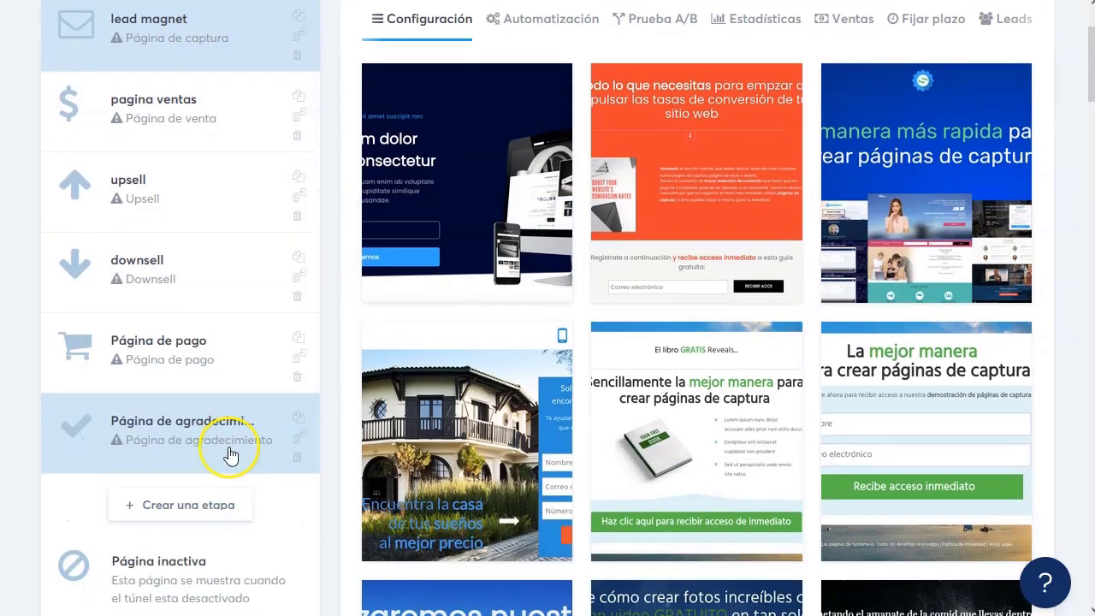
{"action": "scroll", "coordinate": [228, 420], "scroll_direction": "up", "scroll_amount": 1}
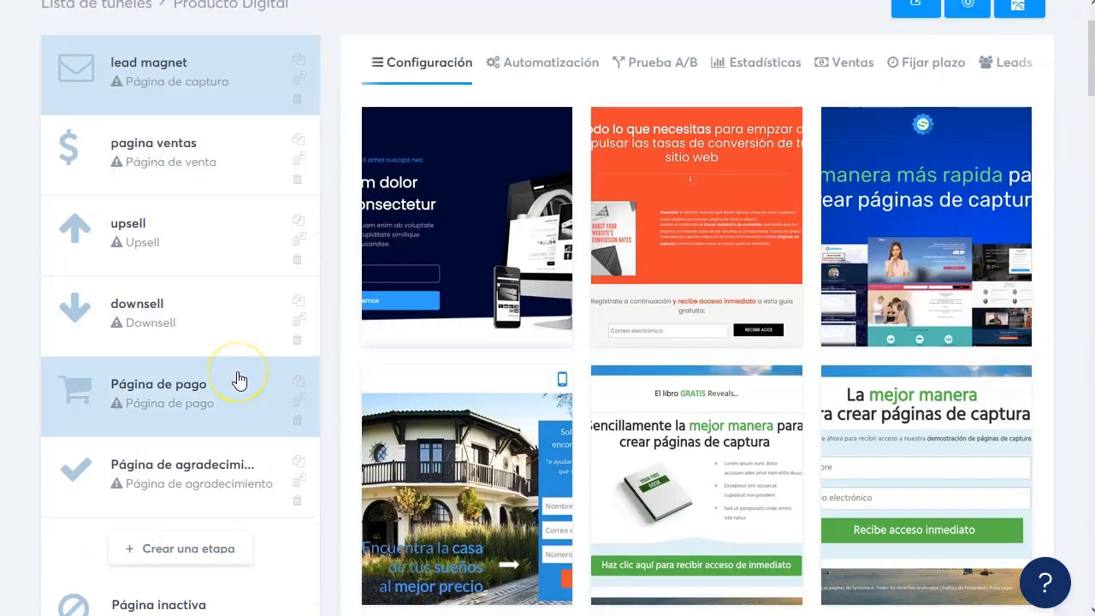
{"action": "scroll", "coordinate": [237, 379], "scroll_direction": "up", "scroll_amount": 1}
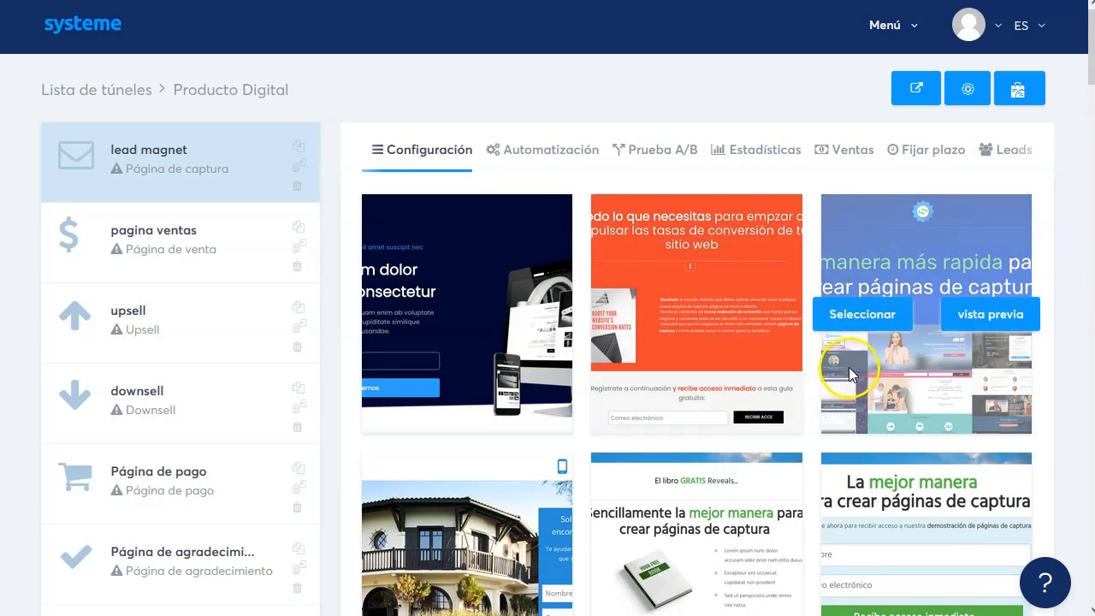
Open the zFC| Fresh Ads Demo Template funnel and examine its sequence of steps from the landing page to the last upsell page.
{"action": "left_click", "coordinate": [86, 92]}
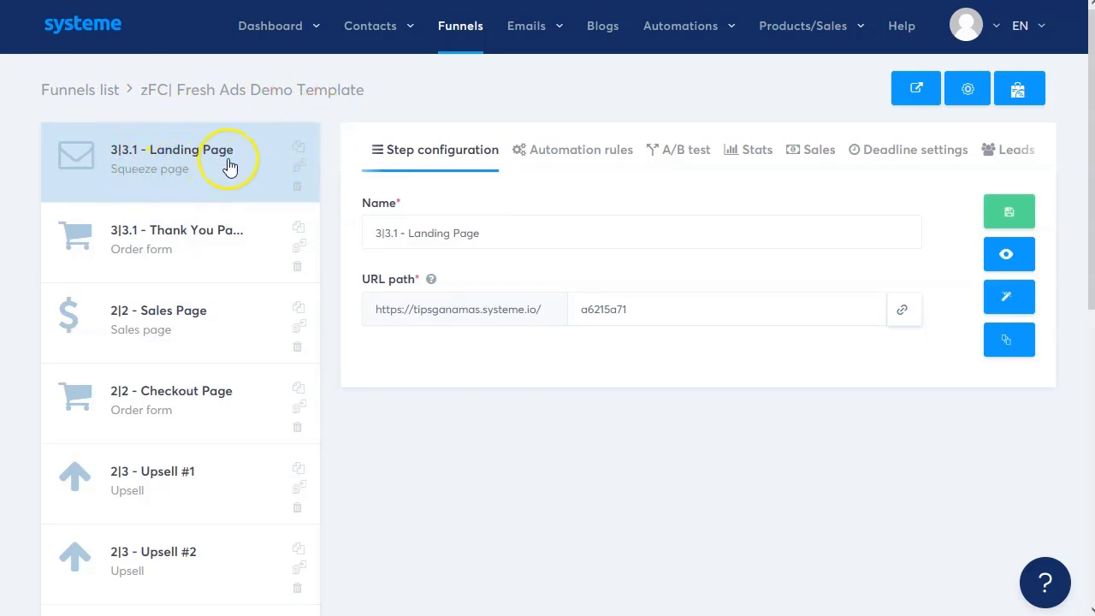
{"action": "scroll", "coordinate": [227, 252], "scroll_direction": "down", "scroll_amount": 1}
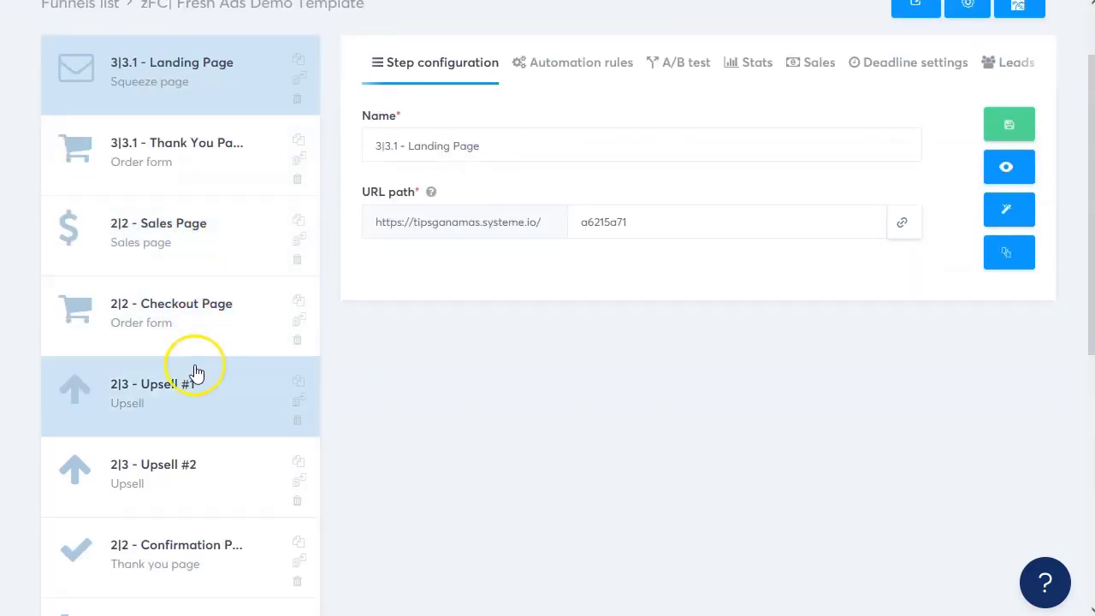
{"action": "scroll", "coordinate": [145, 488], "scroll_direction": "down", "scroll_amount": 2}
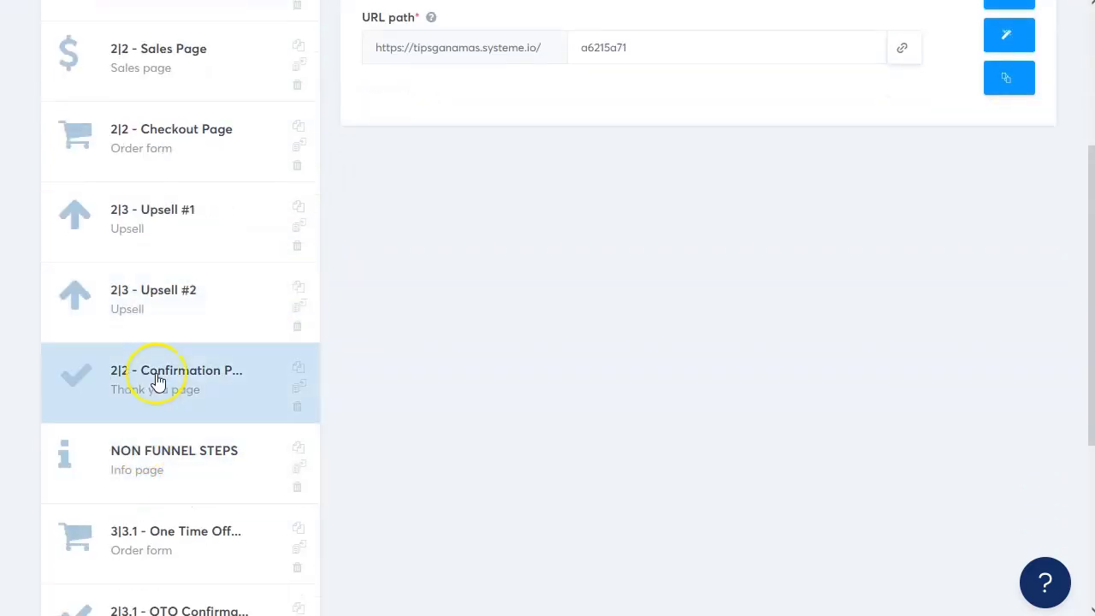
{"action": "scroll", "coordinate": [165, 471], "scroll_direction": "down", "scroll_amount": 1}
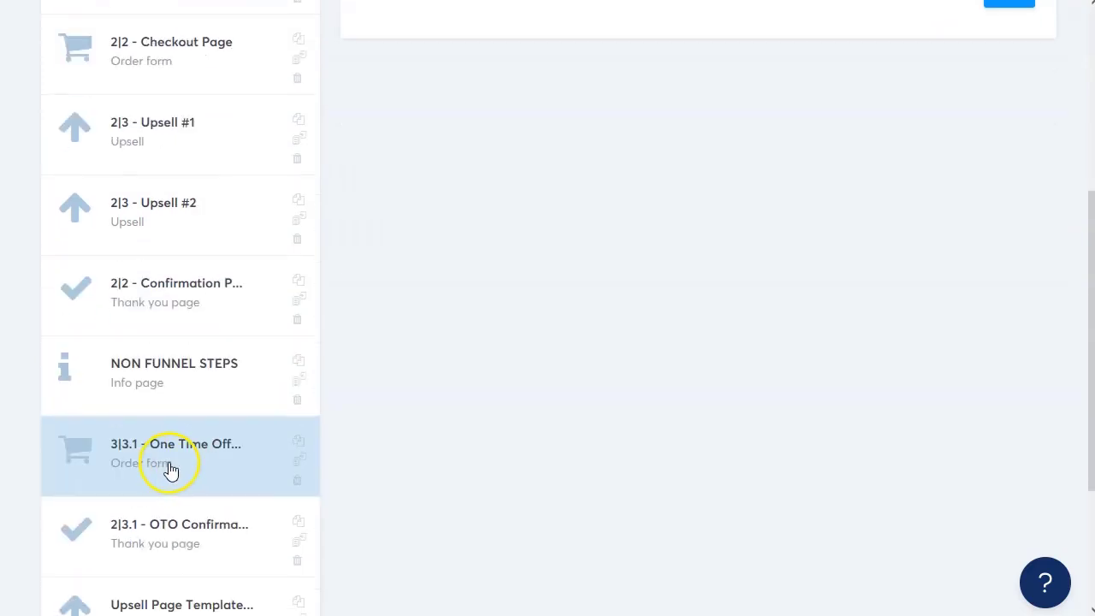
{"action": "scroll", "coordinate": [212, 460], "scroll_direction": "down", "scroll_amount": 2}
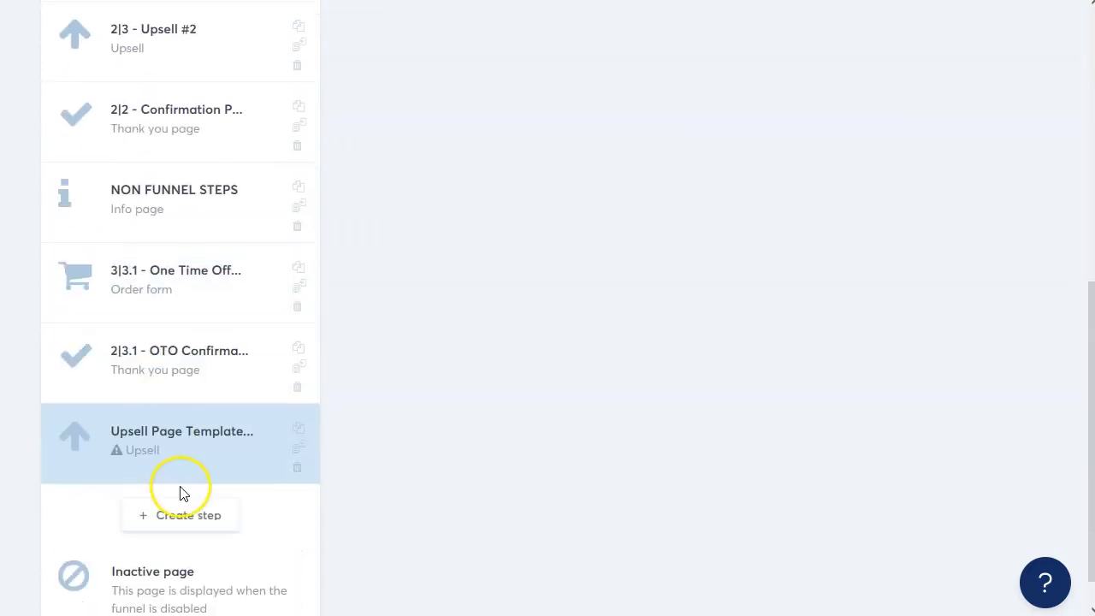
{"action": "scroll", "coordinate": [430, 300], "scroll_direction": "up", "scroll_amount": 6}
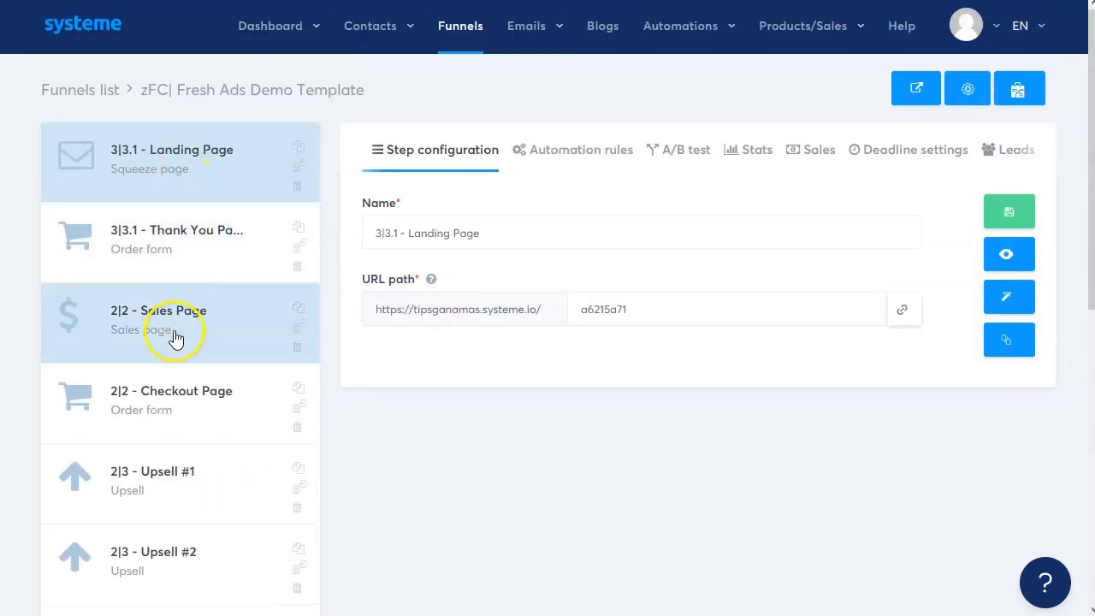
{"action": "scroll", "coordinate": [220, 440], "scroll_direction": "down", "scroll_amount": 5}
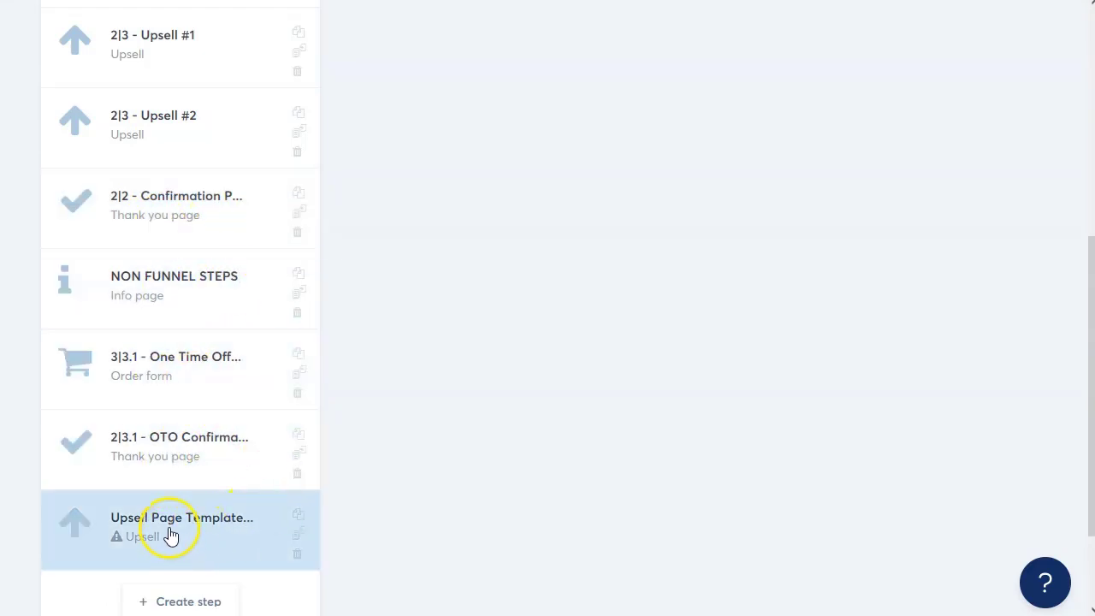
Examine the remaining steps of the zFC| Fresh Ads Demo Template funnel through the upsell page template, returning to the landing page.
{"action": "scroll", "coordinate": [430, 387], "scroll_direction": "down", "scroll_amount": 1}
{"action": "scroll", "coordinate": [430, 387], "scroll_direction": "down", "scroll_amount": 1}
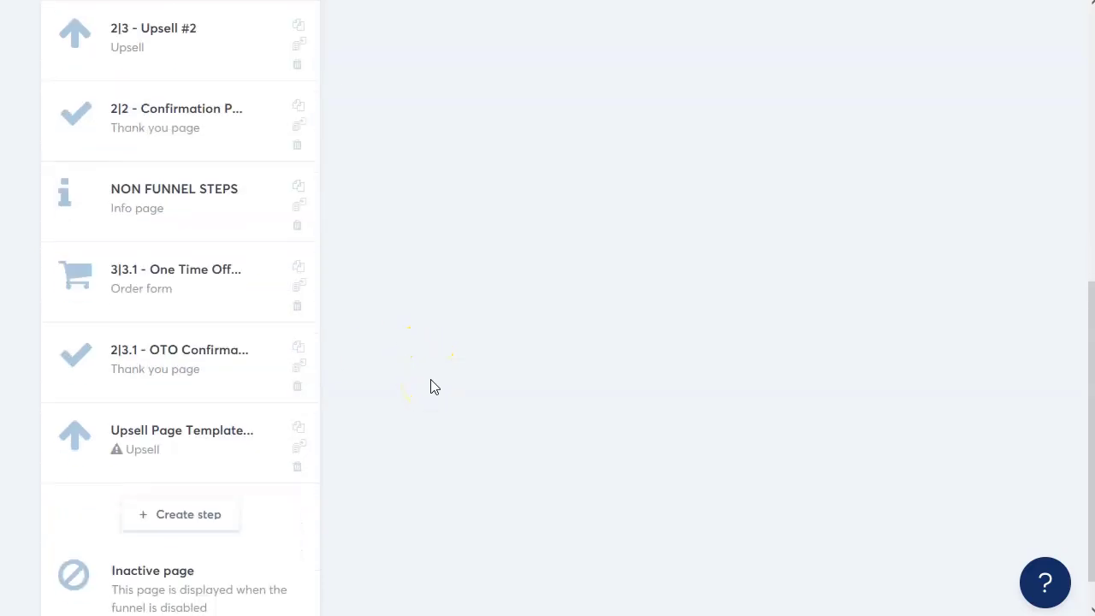
{"action": "scroll", "coordinate": [432, 385], "scroll_direction": "up", "scroll_amount": 6}
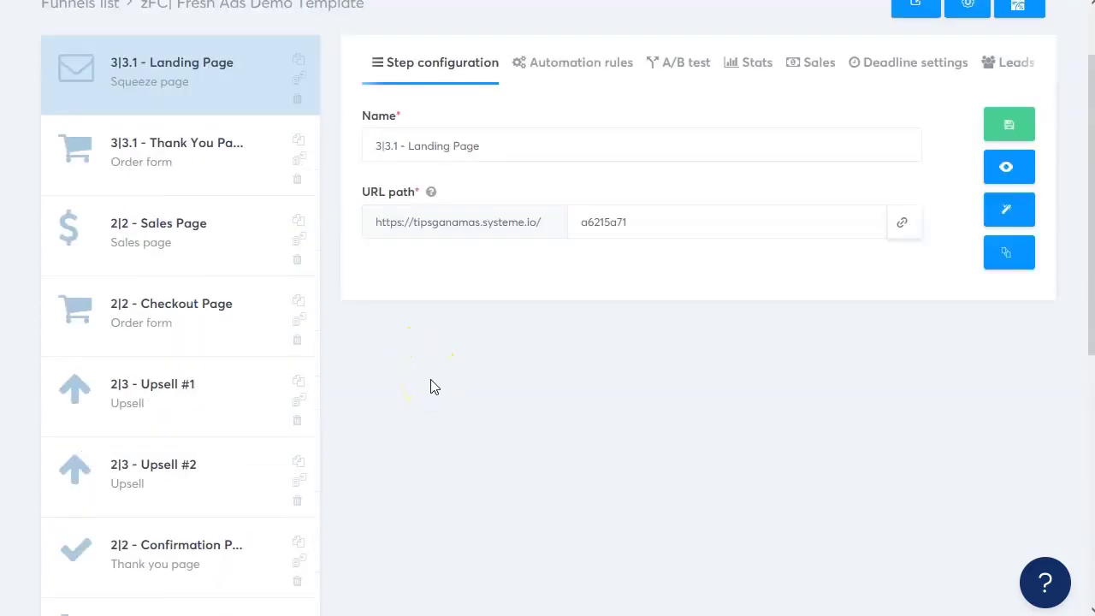
{"action": "left_click", "coordinate": [430, 428]}
{"action": "scroll", "coordinate": [431, 428], "scroll_direction": "up", "scroll_amount": 1}
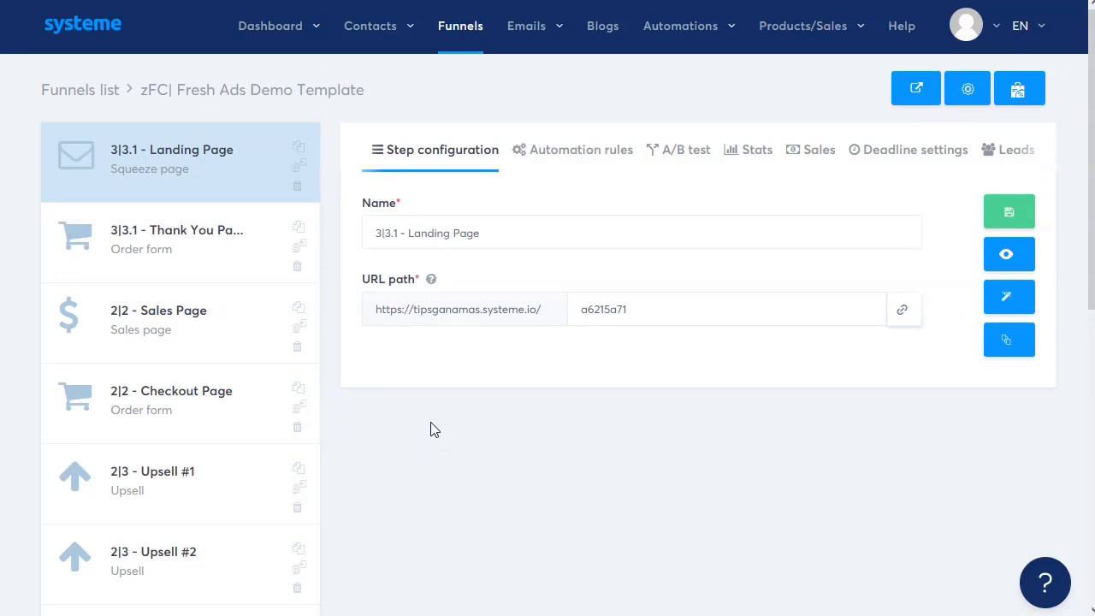
{"action": "left_click_drag", "start_coordinate": [430, 427], "coordinate": [476, 467]}
Return to the funnels list and get the share link of the zFC| Fresh Ads Demo Template funnel.
{"action": "left_click", "coordinate": [92, 94]}
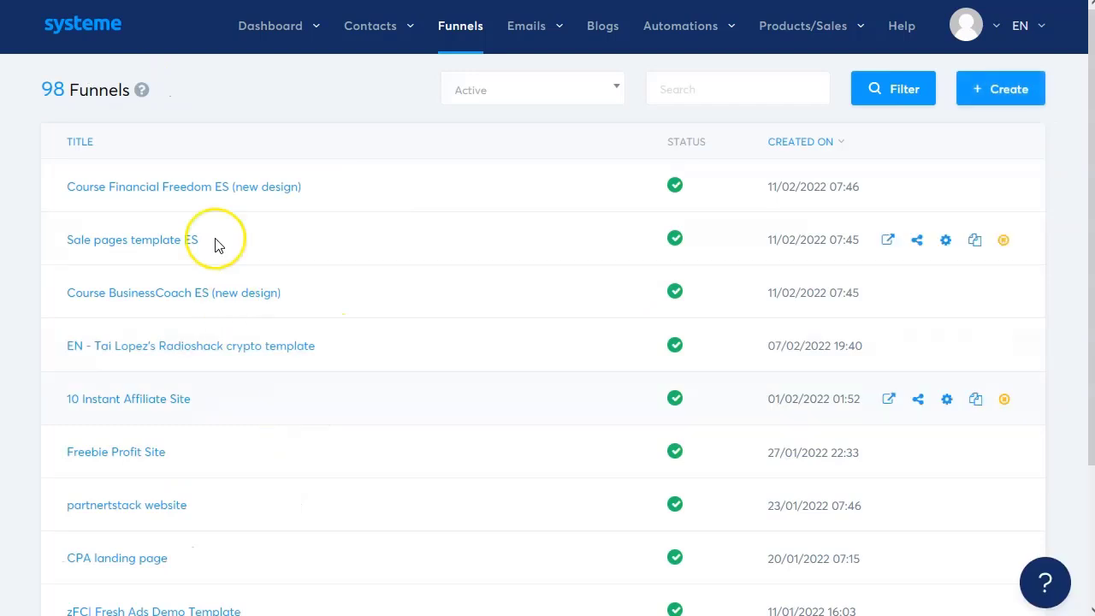
{"action": "scroll", "coordinate": [214, 440], "scroll_direction": "down", "scroll_amount": 2}
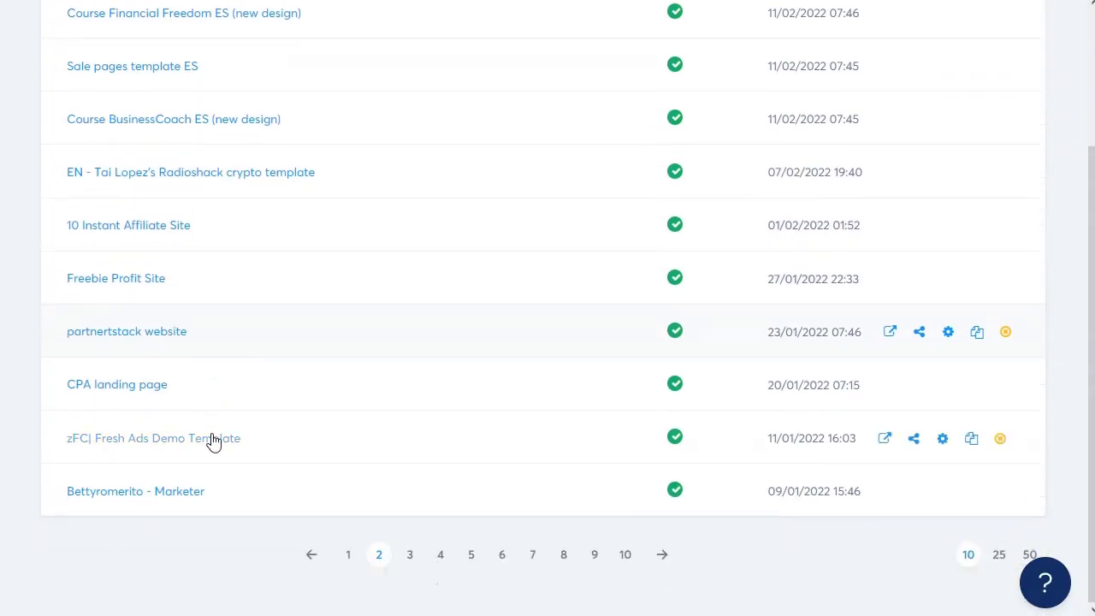
{"action": "left_click", "coordinate": [915, 440]}
{"action": "left_click", "coordinate": [524, 376]}
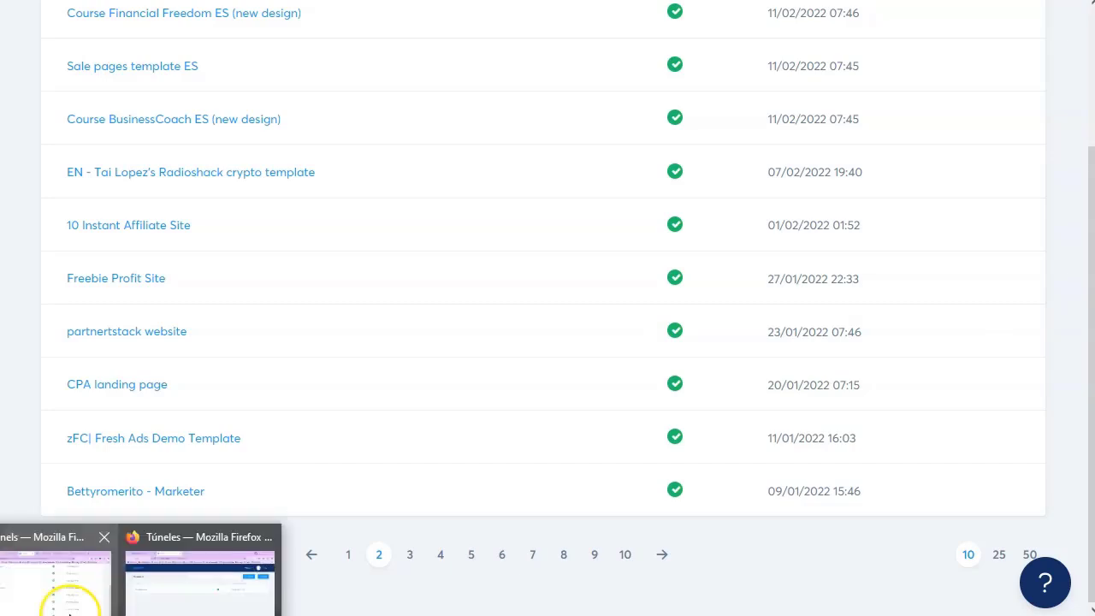
Switch to the private Firefox window and try to import the shared template funnel through its link.
{"action": "left_click", "coordinate": [205, 572]}
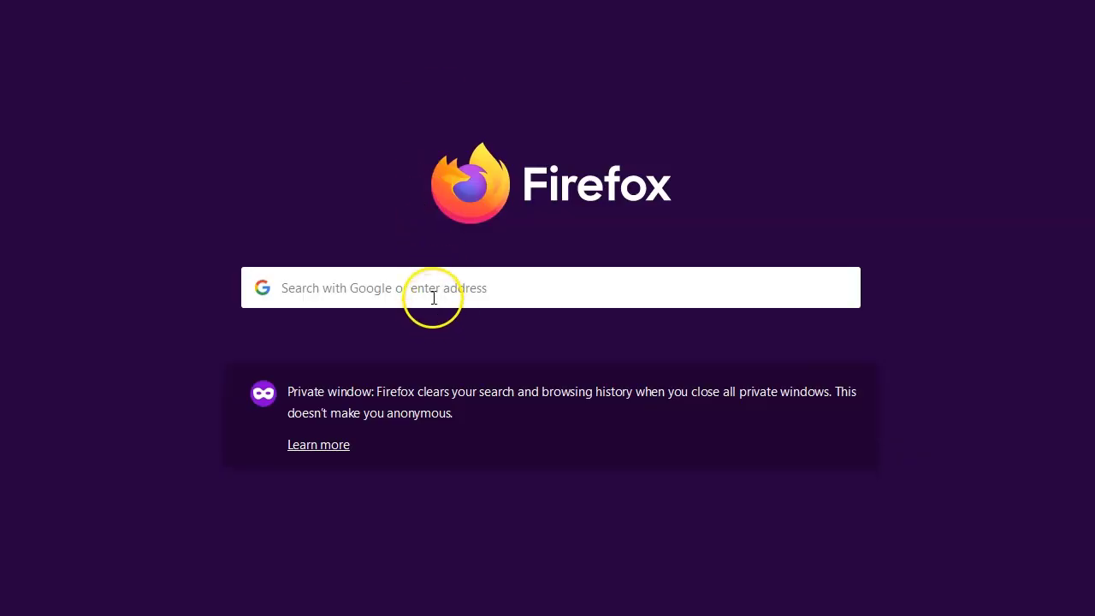
{"action": "left_click", "coordinate": [434, 298]}
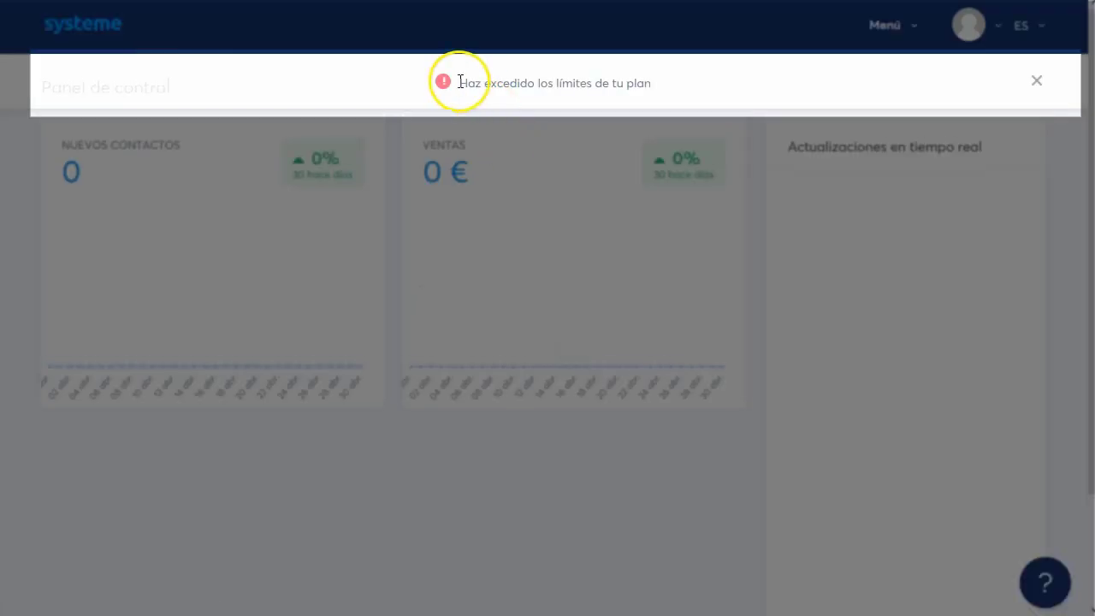
{"action": "left_click_drag", "start_coordinate": [460, 82], "coordinate": [691, 89]}
{"action": "left_click", "coordinate": [1030, 80]}
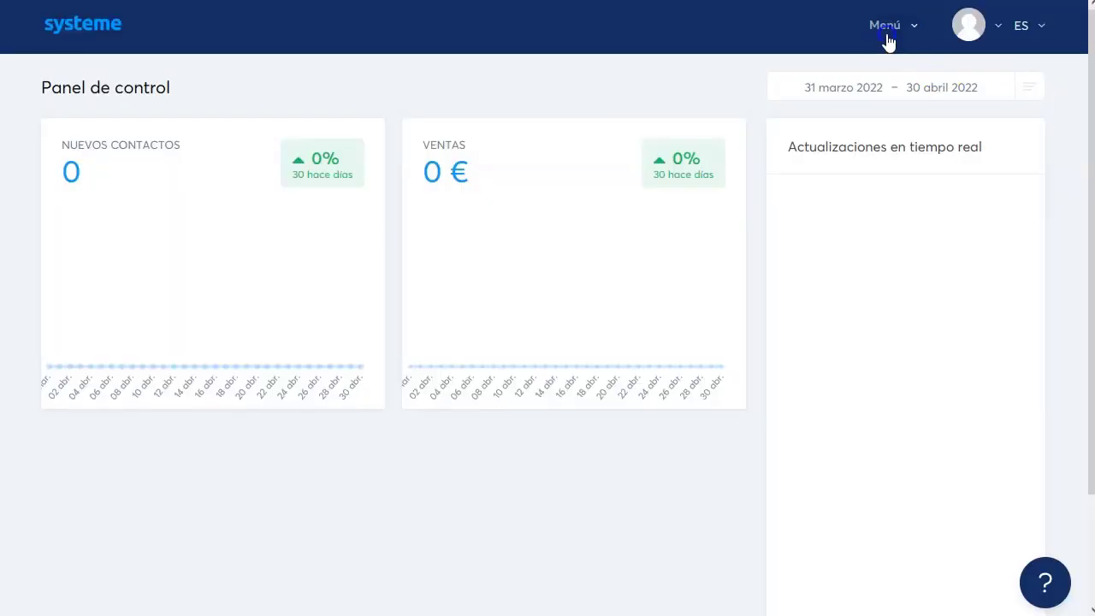
Open the Túneles list in the private window's account to check its existing funnels.
{"action": "left_click", "coordinate": [888, 40]}
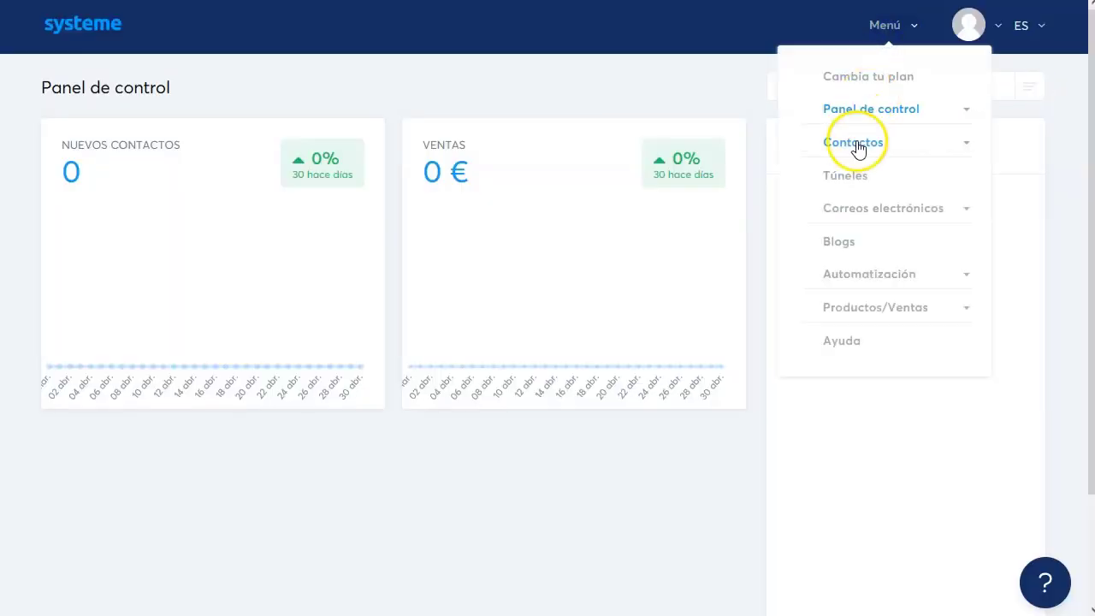
{"action": "left_click", "coordinate": [856, 111]}
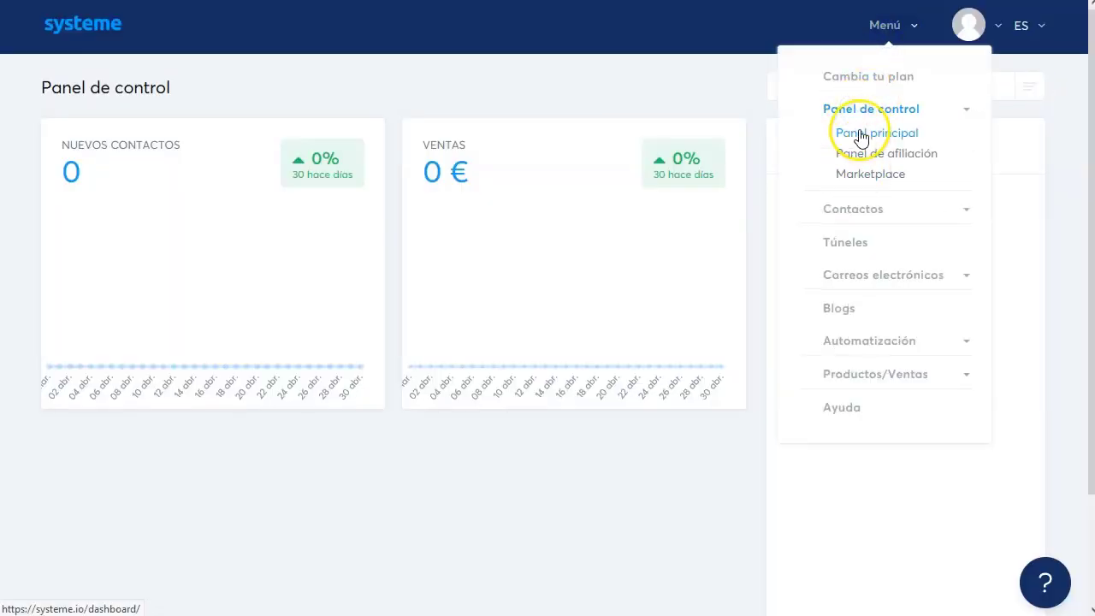
{"action": "left_click", "coordinate": [843, 244]}
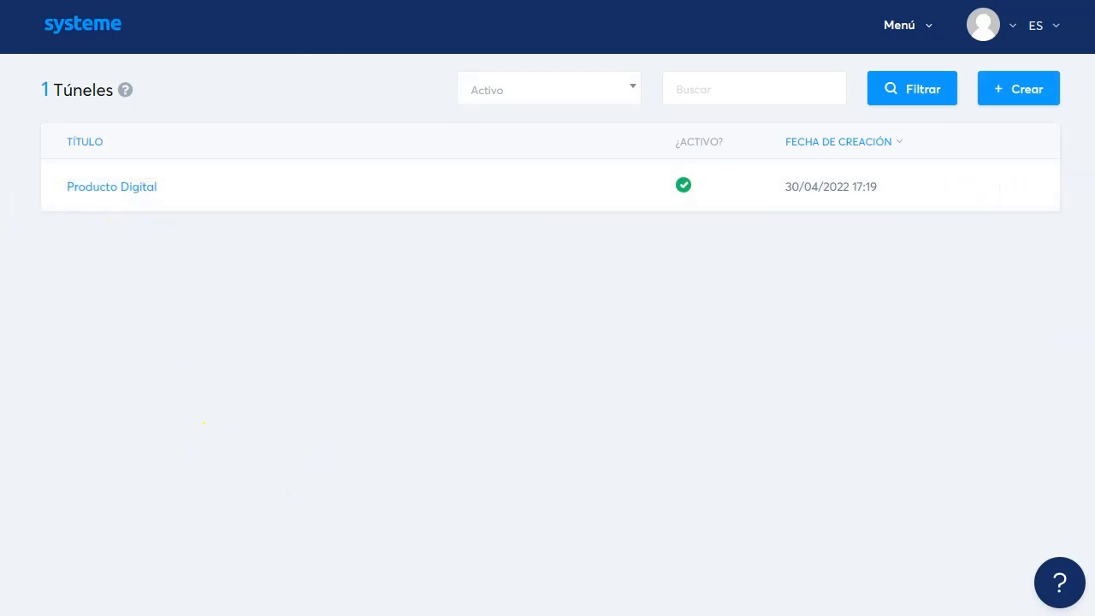
Switch back to the main account's Firefox window, open the embudo completo funnel and preview its landing page down to the email form.
{"action": "mouse_move", "coordinate": [141, 614]}
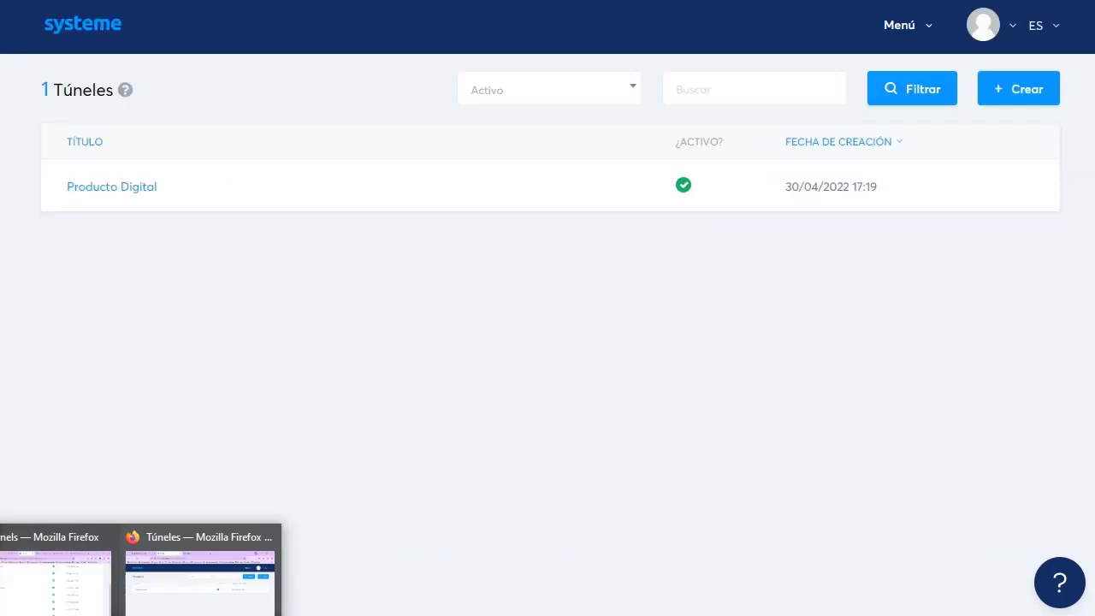
{"action": "left_click", "coordinate": [54, 582]}
{"action": "left_click", "coordinate": [137, 440]}
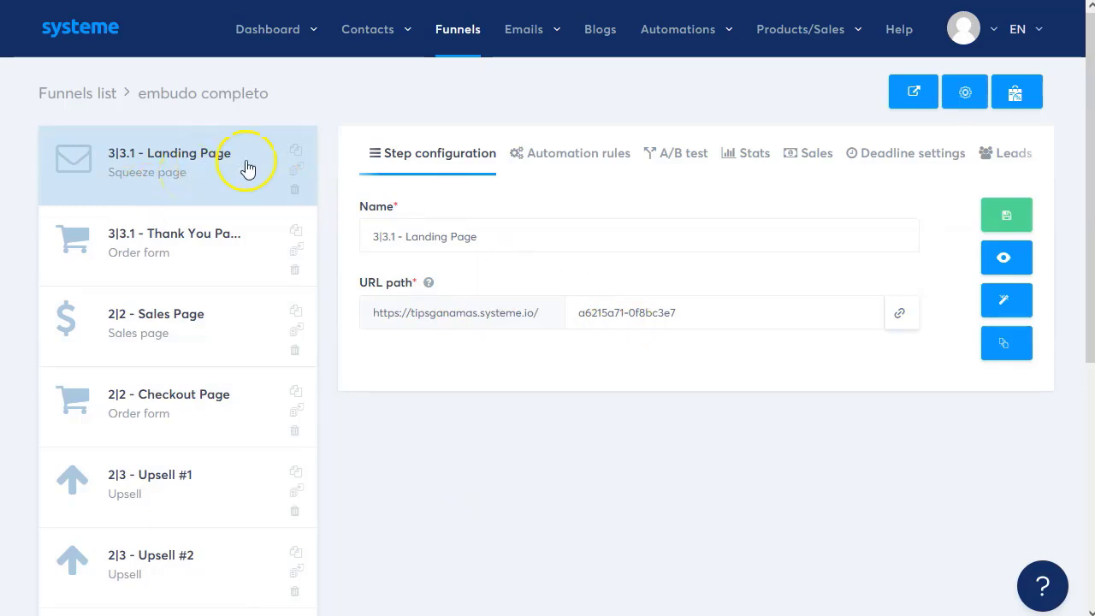
{"action": "left_click", "coordinate": [1005, 258]}
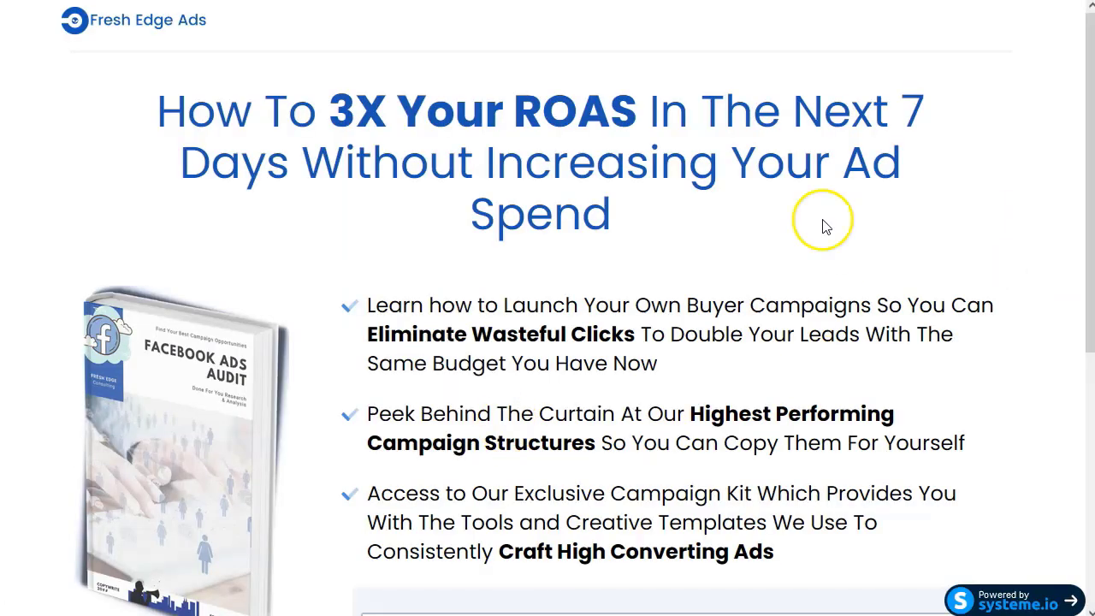
{"action": "scroll", "coordinate": [575, 256], "scroll_direction": "down", "scroll_amount": 2}
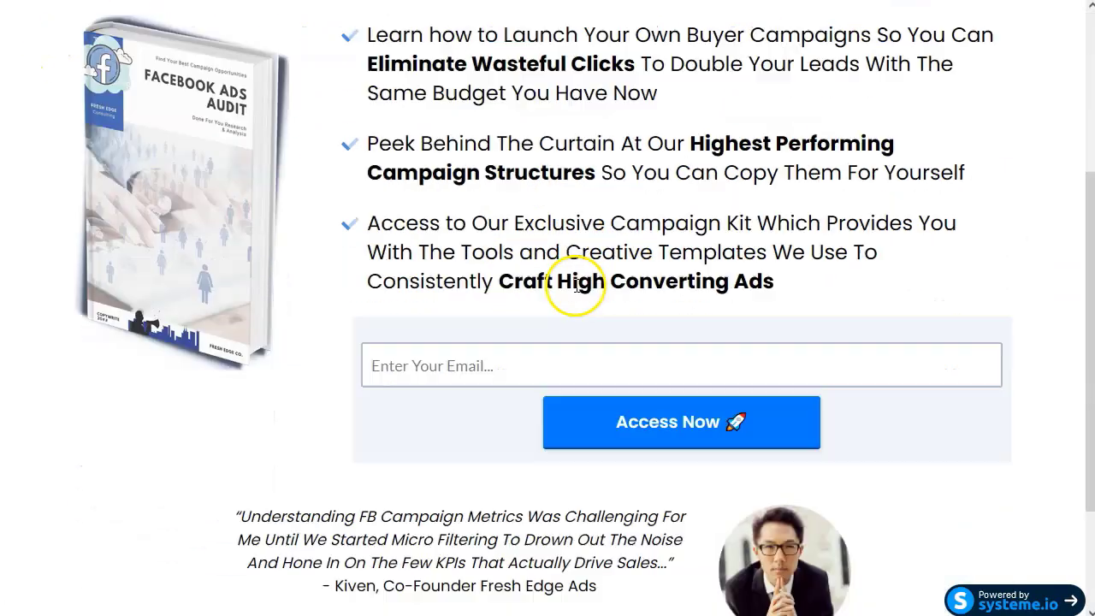
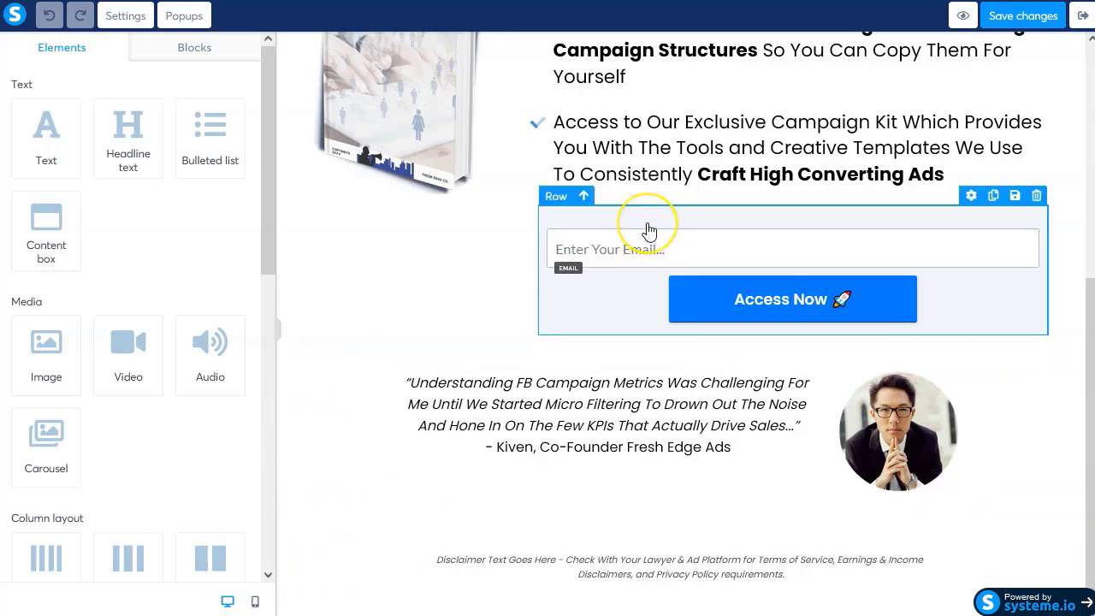
Examine the landing page in the page editor, from the headline and bulleted list to the testimonial and disclaimer.
{"action": "scroll", "coordinate": [647, 229], "scroll_direction": "up", "scroll_amount": 5}
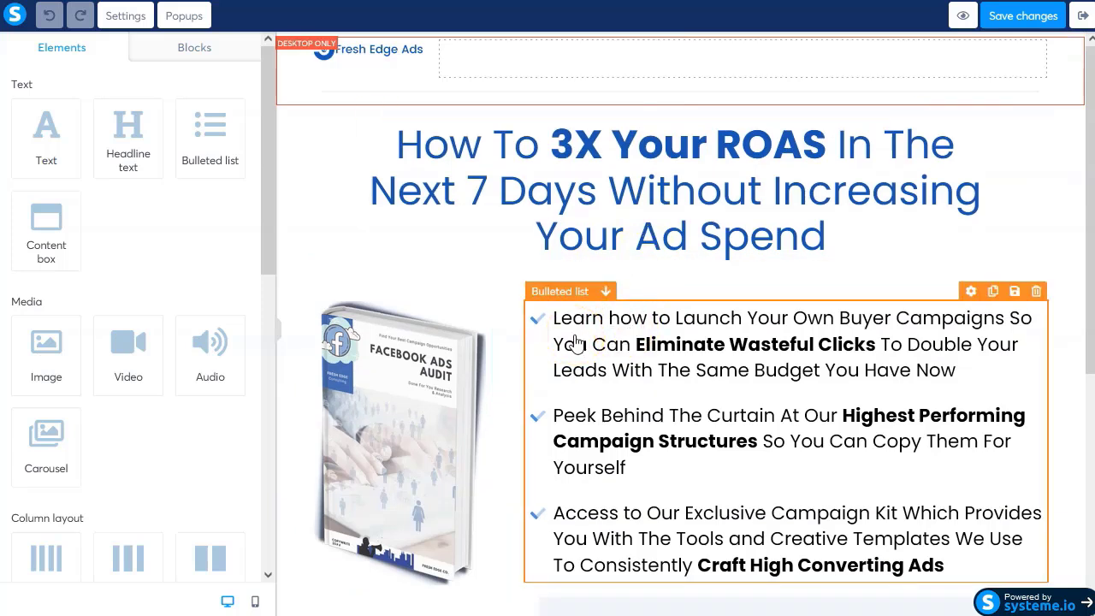
{"action": "scroll", "coordinate": [655, 472], "scroll_direction": "down", "scroll_amount": 2}
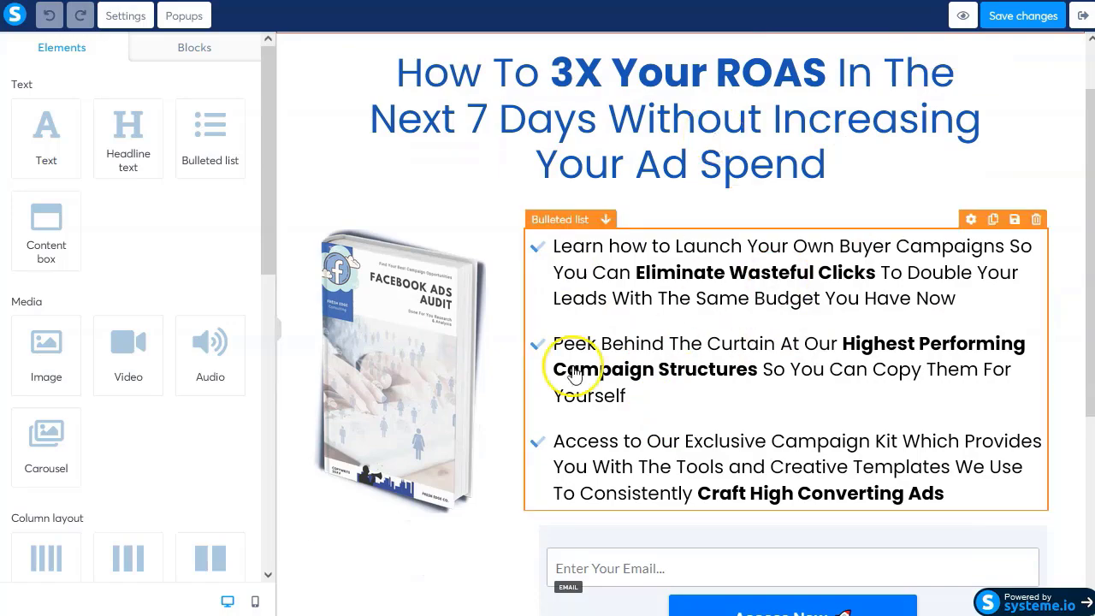
{"action": "scroll", "coordinate": [462, 436], "scroll_direction": "down", "scroll_amount": 4}
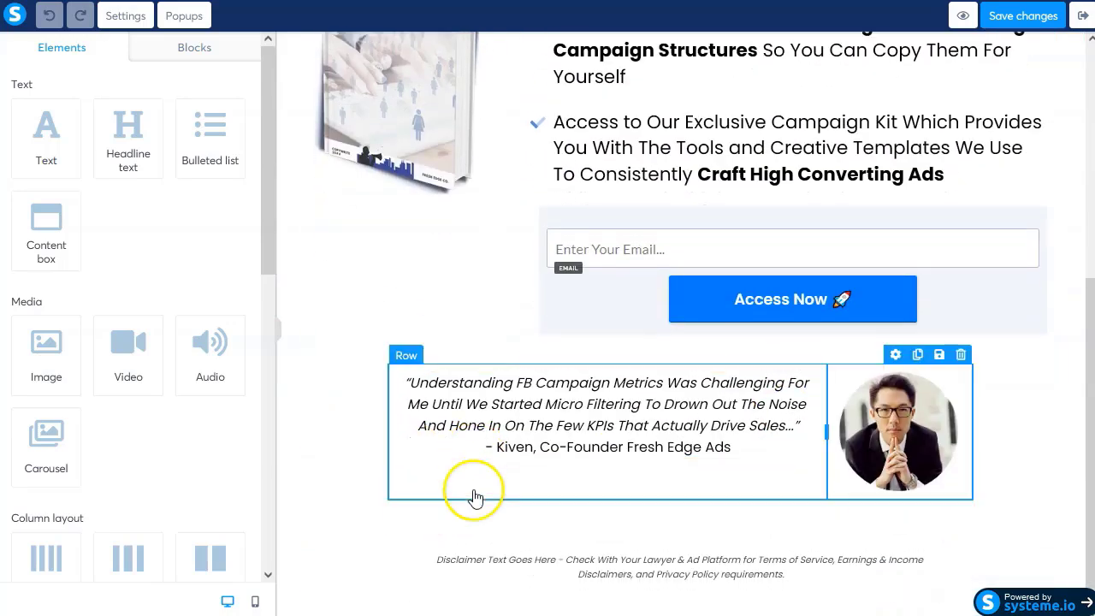
{"action": "scroll", "coordinate": [631, 264], "scroll_direction": "up", "scroll_amount": 6}
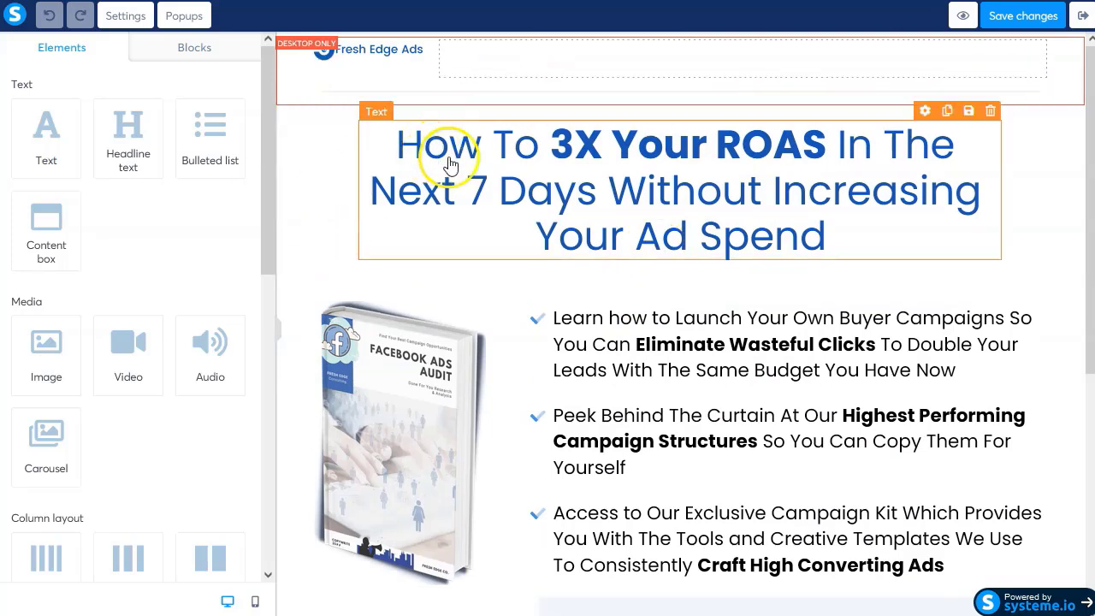
Open the landing page headline's typography settings and set its font size to 52.
{"action": "left_click", "coordinate": [632, 174]}
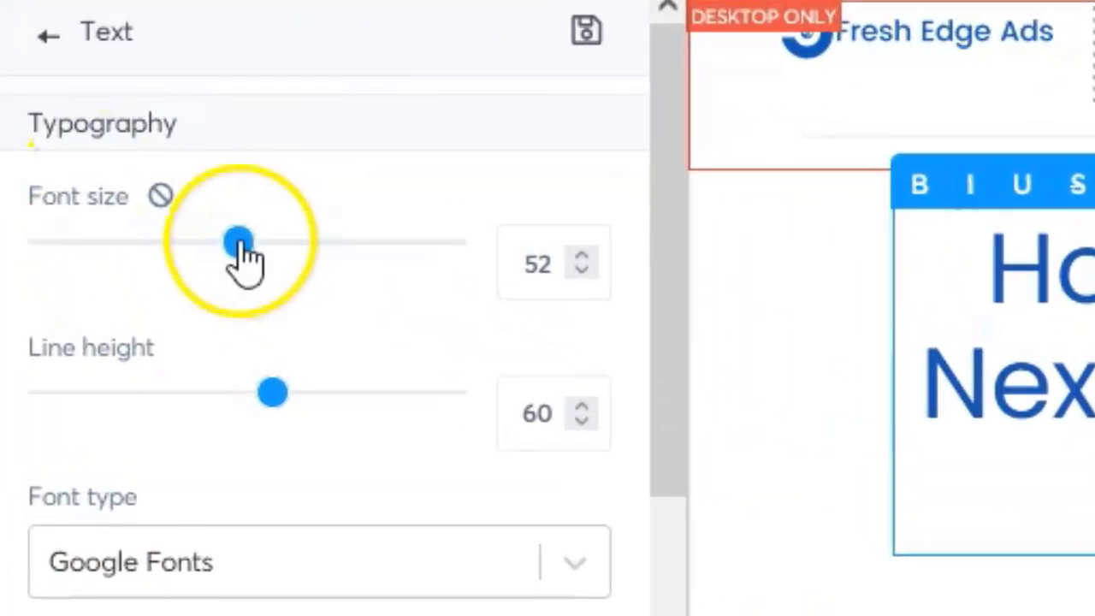
{"action": "left_click_drag", "start_coordinate": [243, 261], "coordinate": [230, 238]}
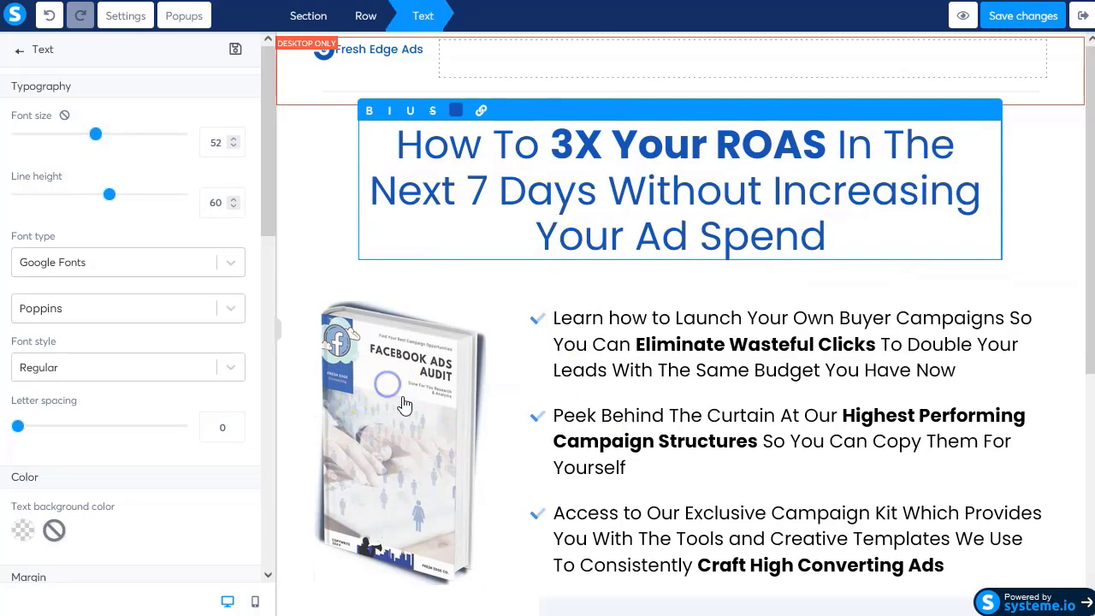
{"action": "left_click", "coordinate": [404, 405]}
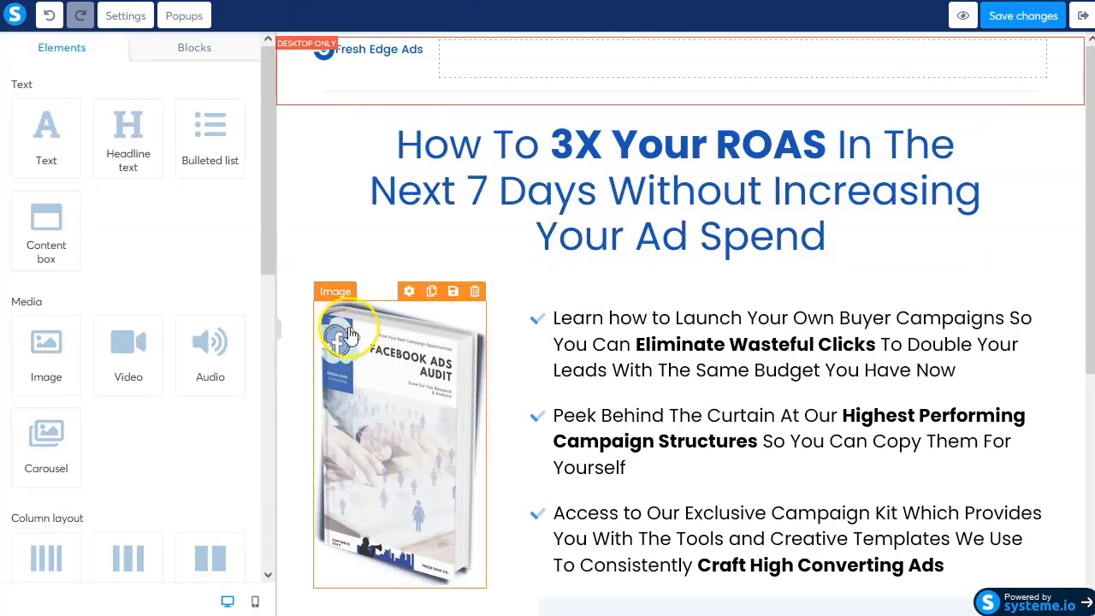
Examine the editing settings of the landing page's bulleted list and headline text without changing their content.
{"action": "left_click", "coordinate": [723, 369]}
{"action": "scroll", "coordinate": [570, 288], "scroll_direction": "down", "scroll_amount": 2}
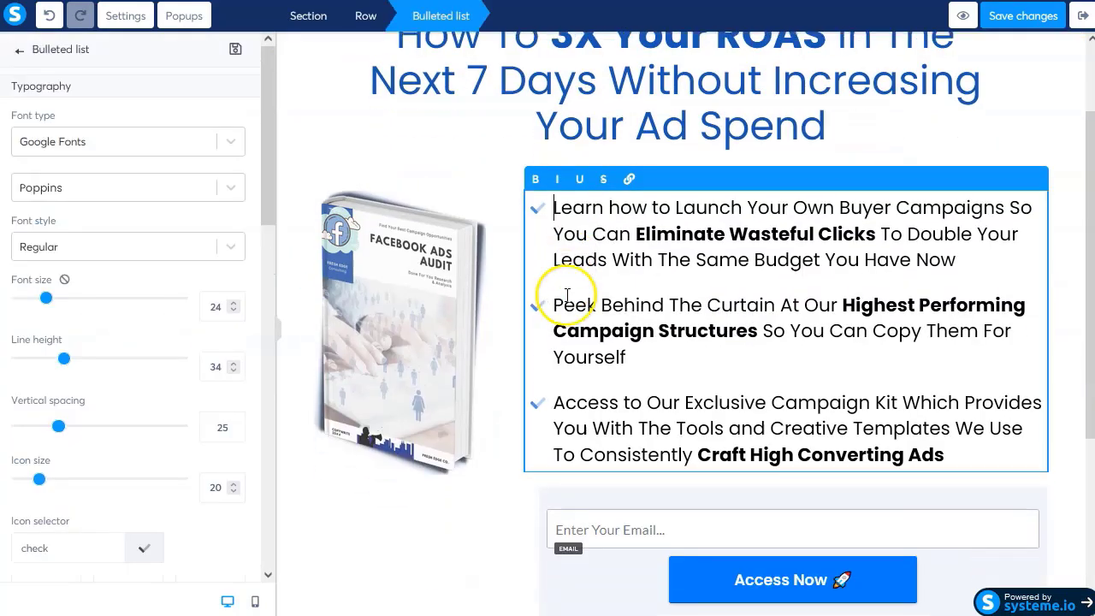
{"action": "left_click", "coordinate": [629, 120]}
{"action": "scroll", "coordinate": [629, 119], "scroll_direction": "up", "scroll_amount": 2}
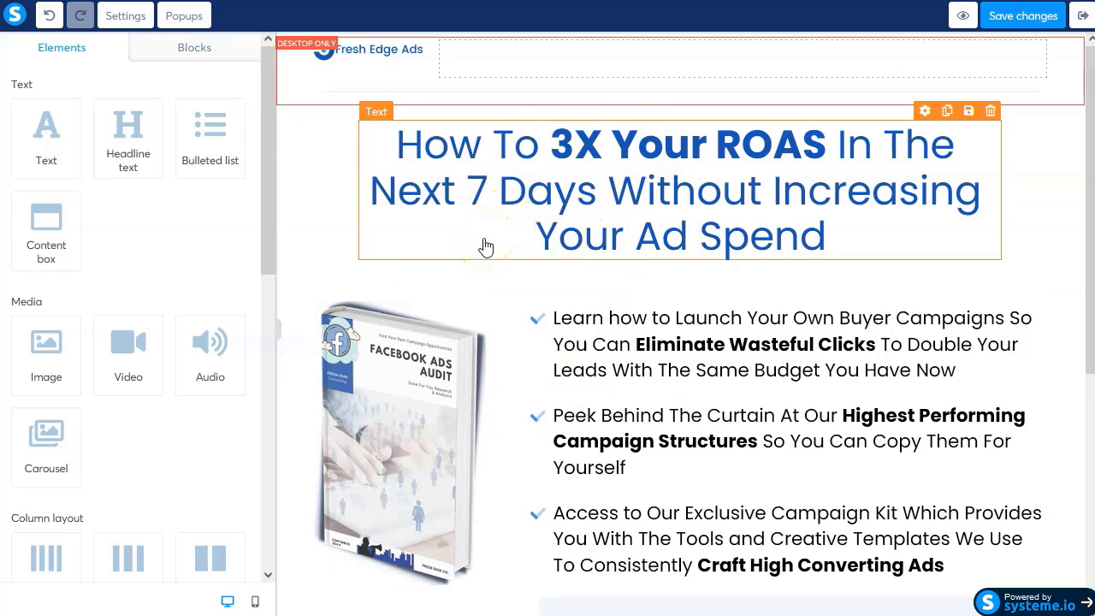
{"action": "left_click", "coordinate": [529, 213]}
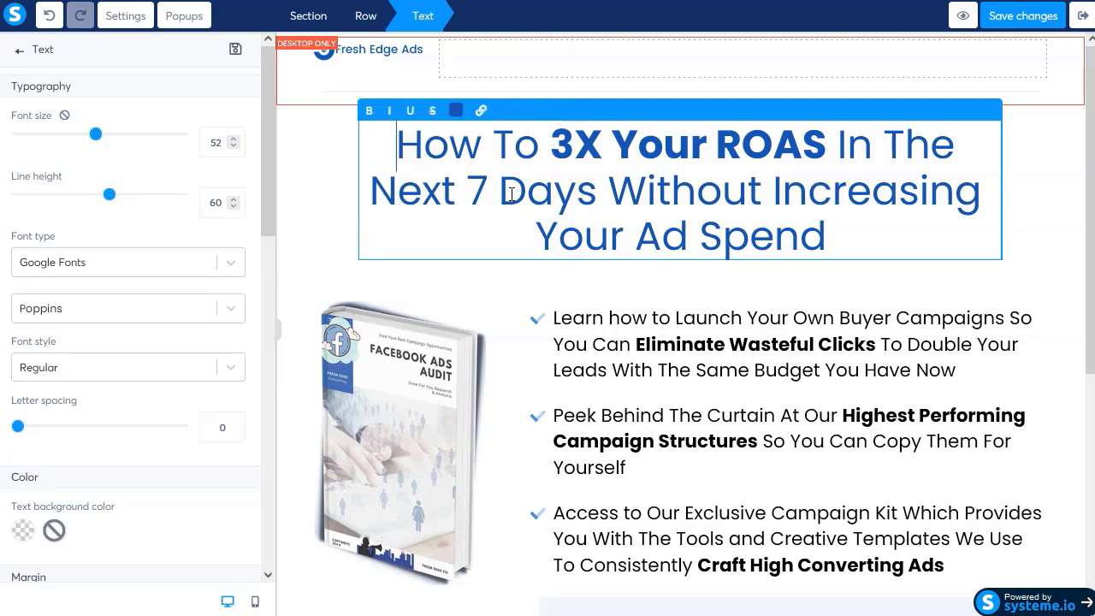
{"action": "left_click", "coordinate": [581, 291]}
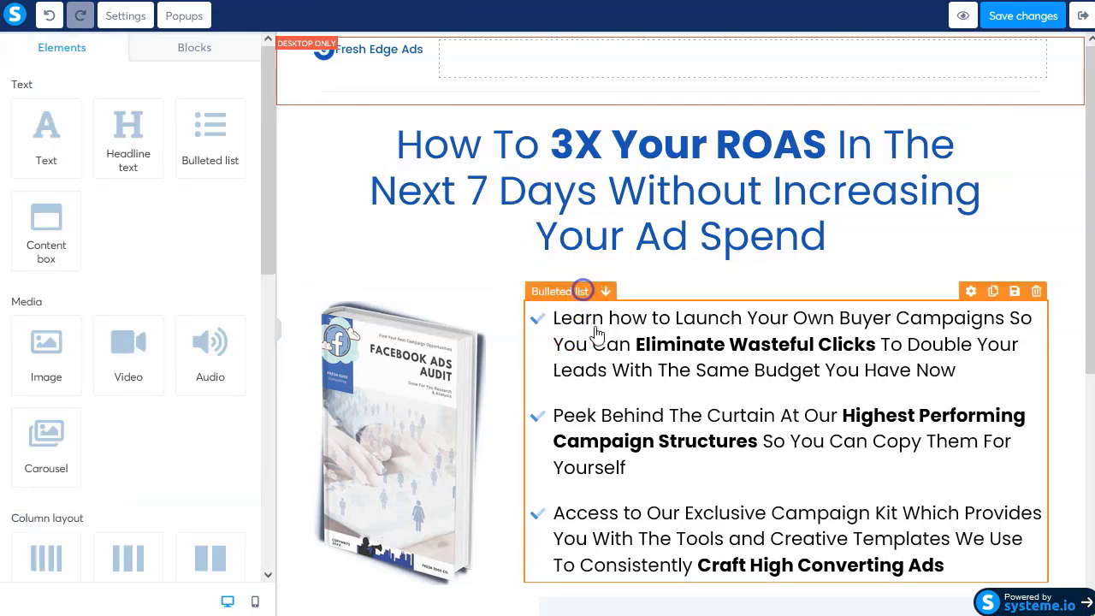
{"action": "left_click", "coordinate": [648, 421]}
{"action": "scroll", "coordinate": [648, 419], "scroll_direction": "down", "scroll_amount": 1}
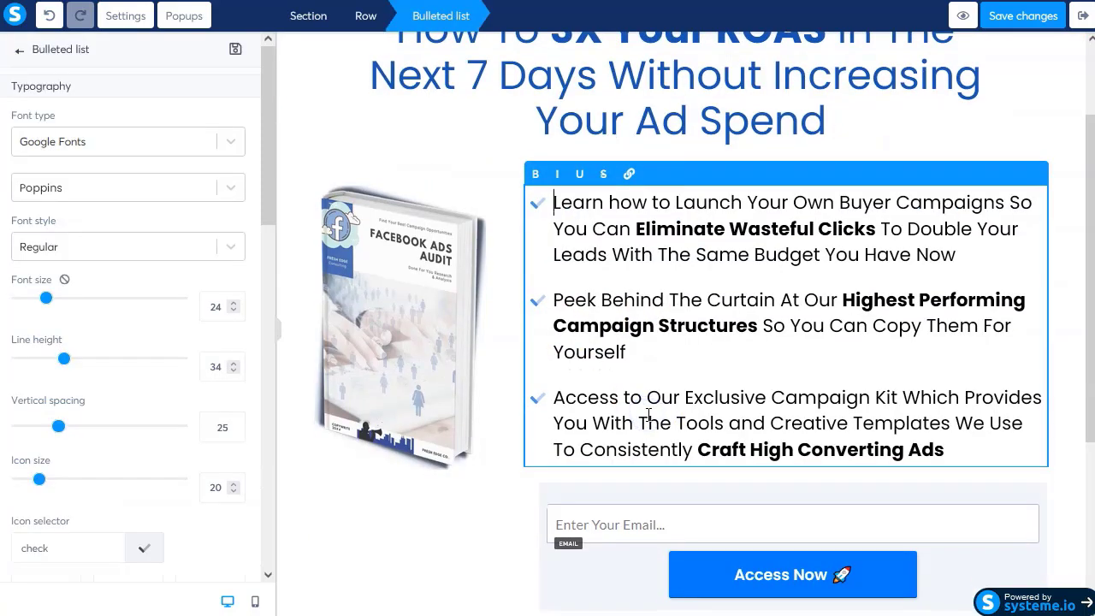
{"action": "left_click", "coordinate": [471, 162]}
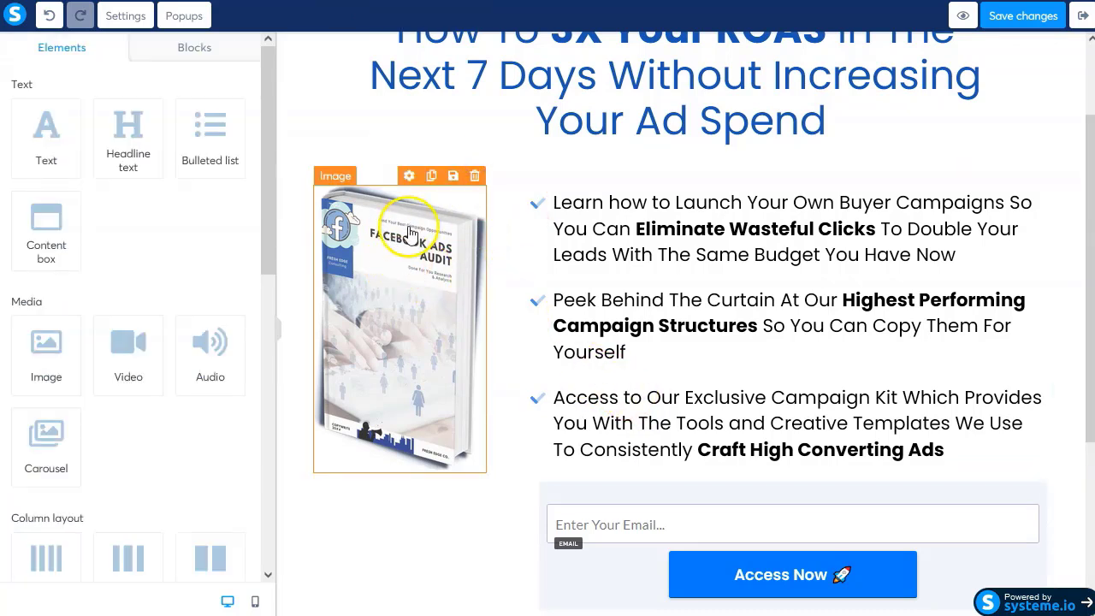
Replace the landing page's Facebook Ads Audit book image with 1.png, the Facebook logo, from the uploaded images.
{"action": "left_click", "coordinate": [409, 177]}
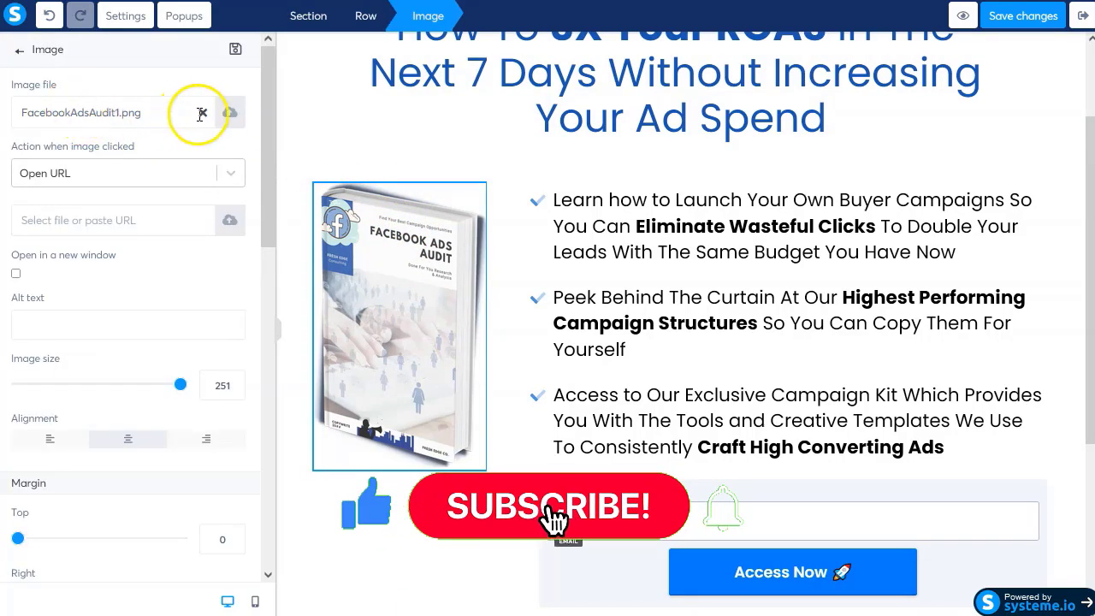
{"action": "left_click", "coordinate": [228, 113]}
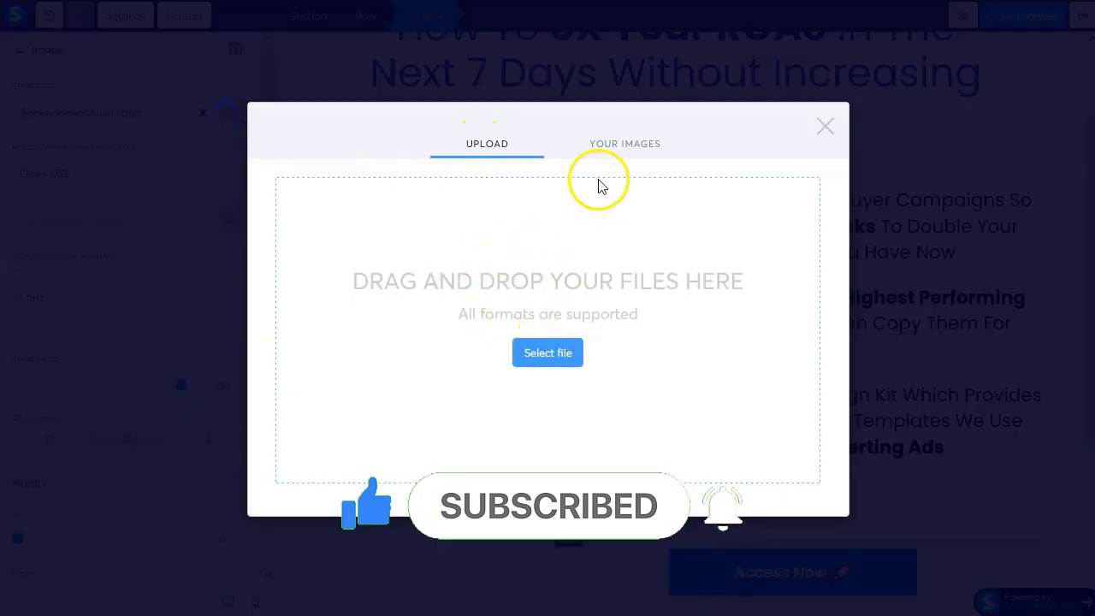
{"action": "left_click", "coordinate": [634, 147]}
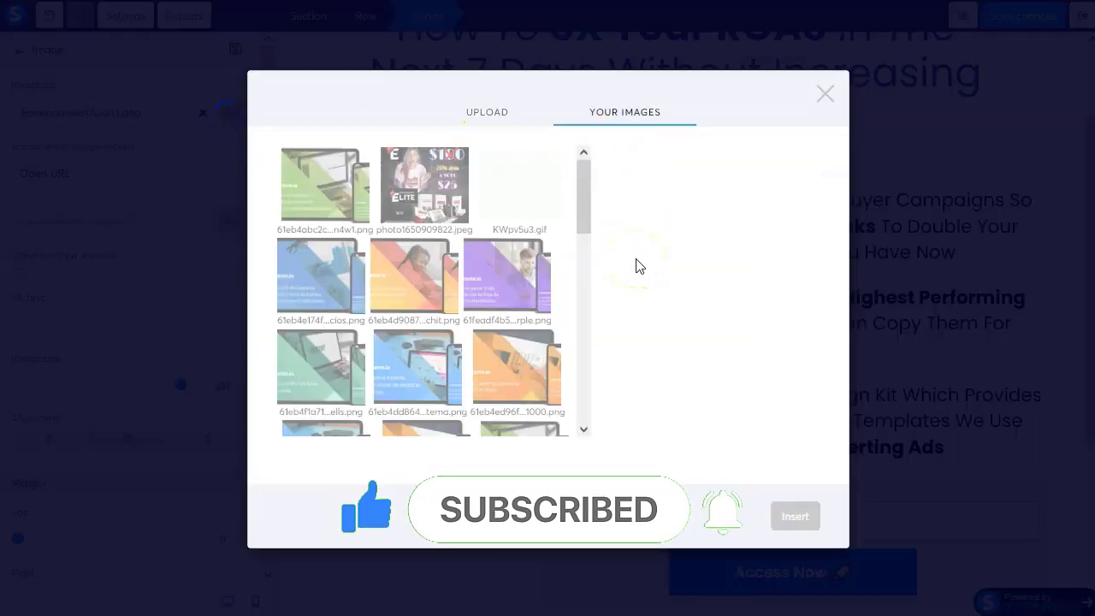
{"action": "scroll", "coordinate": [390, 285], "scroll_direction": "down", "scroll_amount": 3}
{"action": "scroll", "coordinate": [390, 286], "scroll_direction": "down", "scroll_amount": 3}
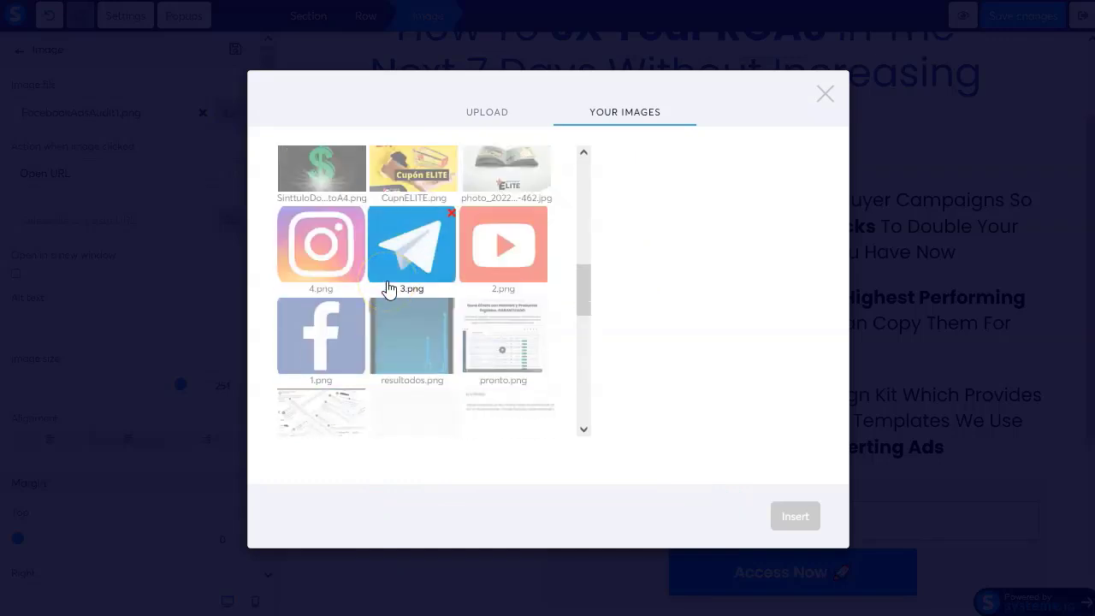
{"action": "scroll", "coordinate": [390, 286], "scroll_direction": "down", "scroll_amount": 2}
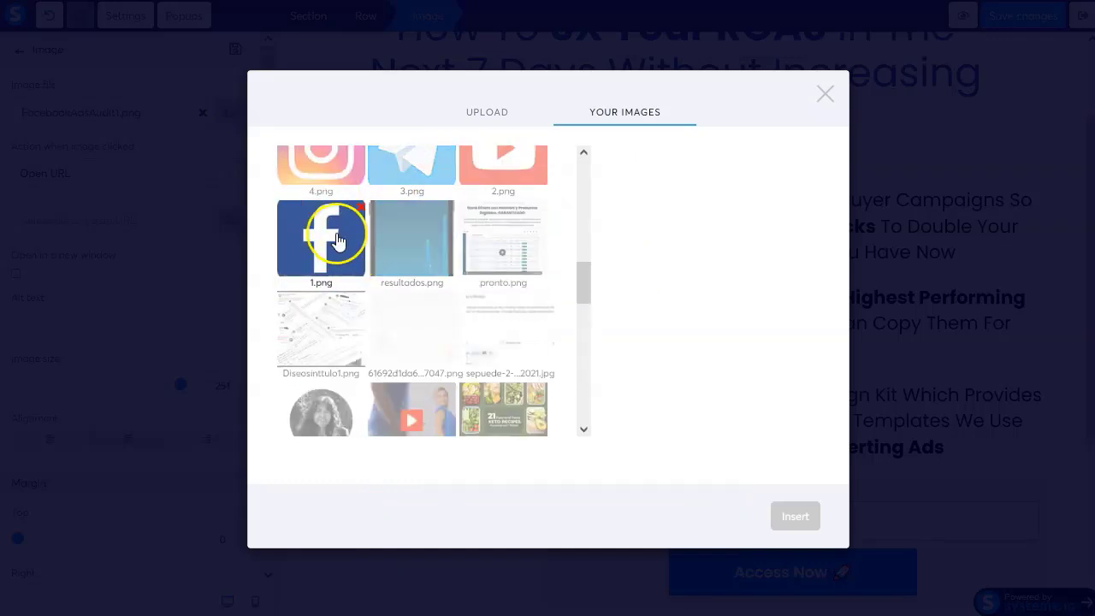
{"action": "left_click", "coordinate": [338, 240]}
{"action": "left_click", "coordinate": [796, 513]}
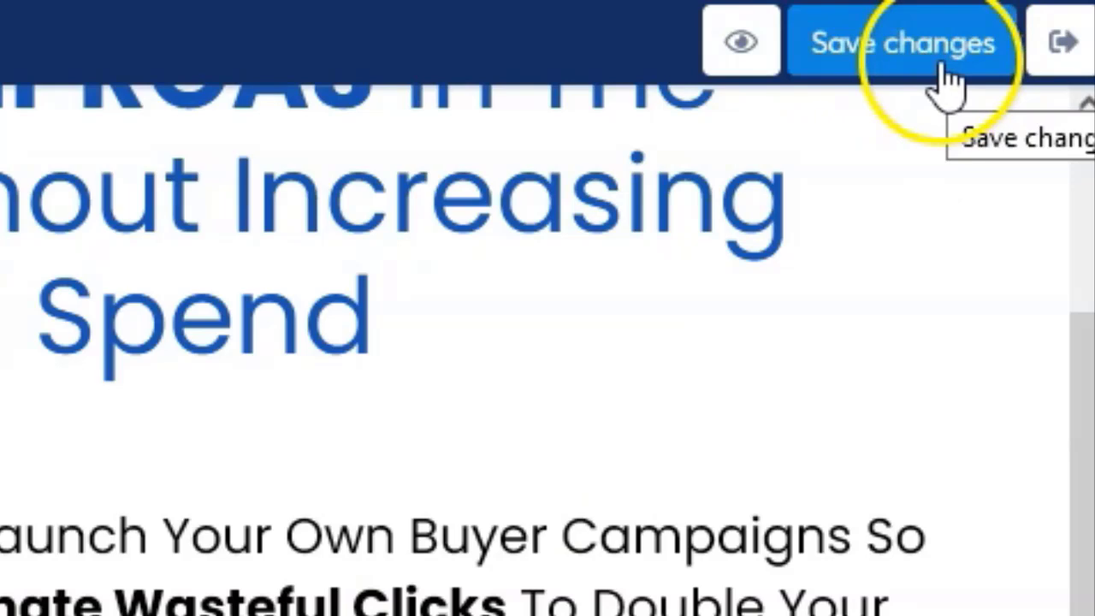
Exit the landing page editor and discard the unsaved changes.
{"action": "left_click", "coordinate": [941, 81]}
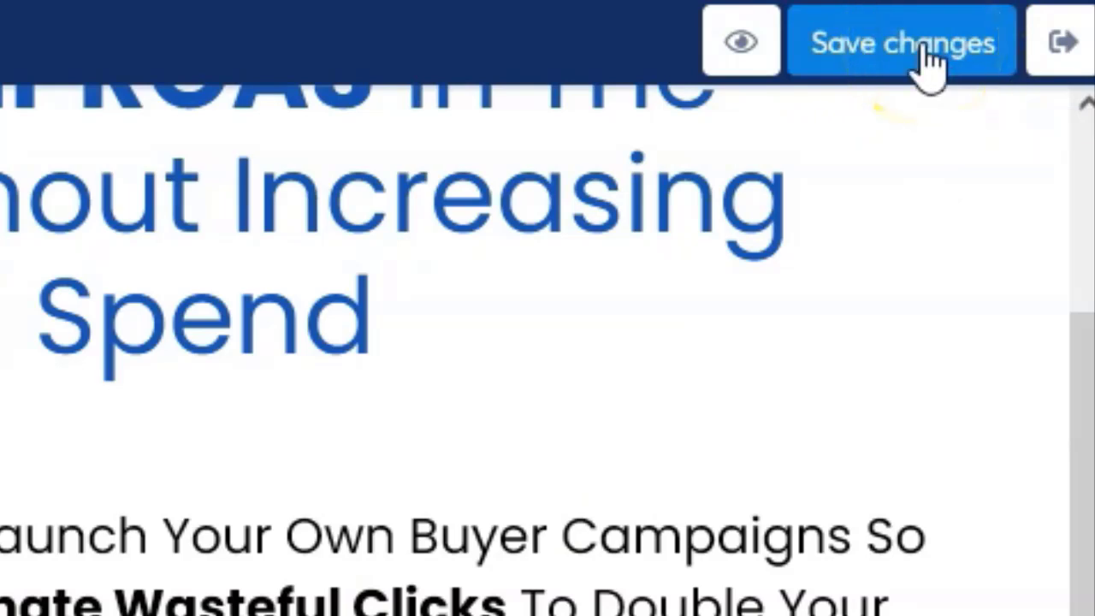
{"action": "left_click", "coordinate": [243, 588]}
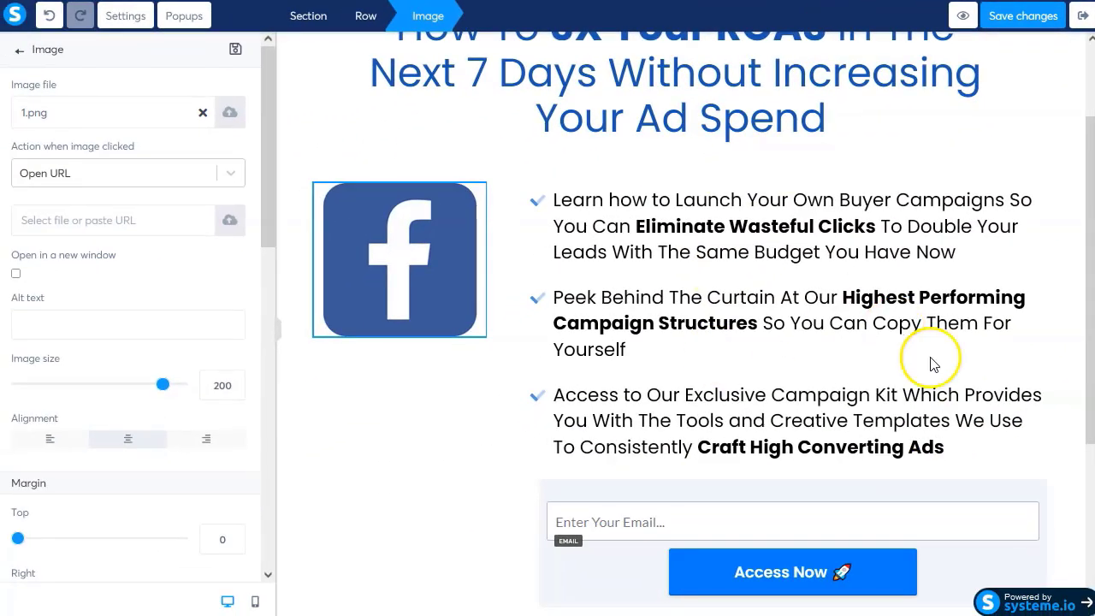
{"action": "scroll", "coordinate": [935, 362], "scroll_direction": "up", "scroll_amount": 1}
{"action": "left_click", "coordinate": [520, 453]}
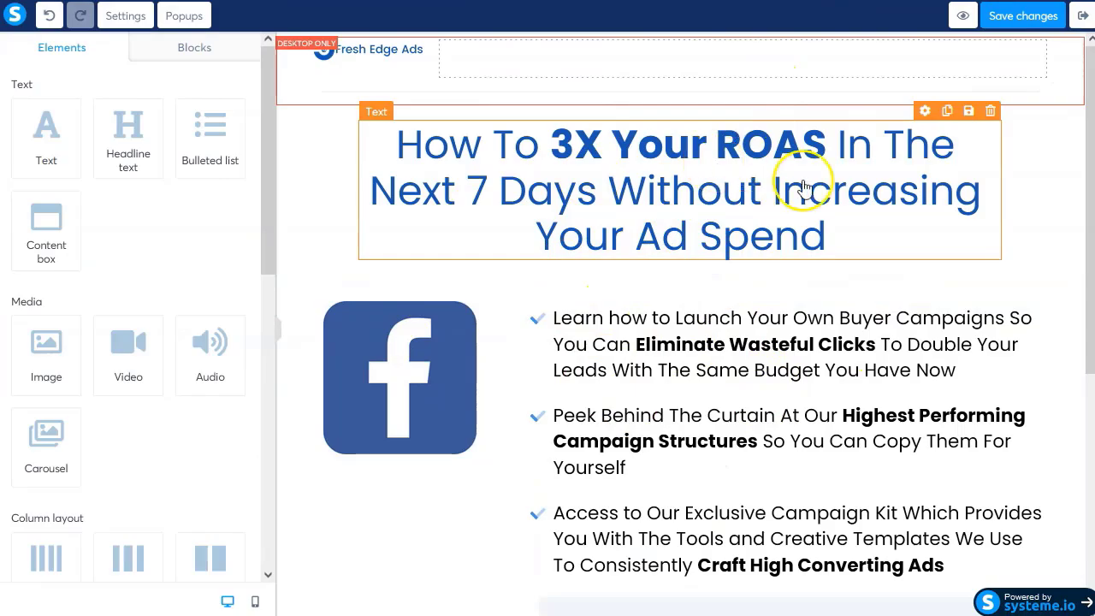
{"action": "left_click", "coordinate": [1083, 17]}
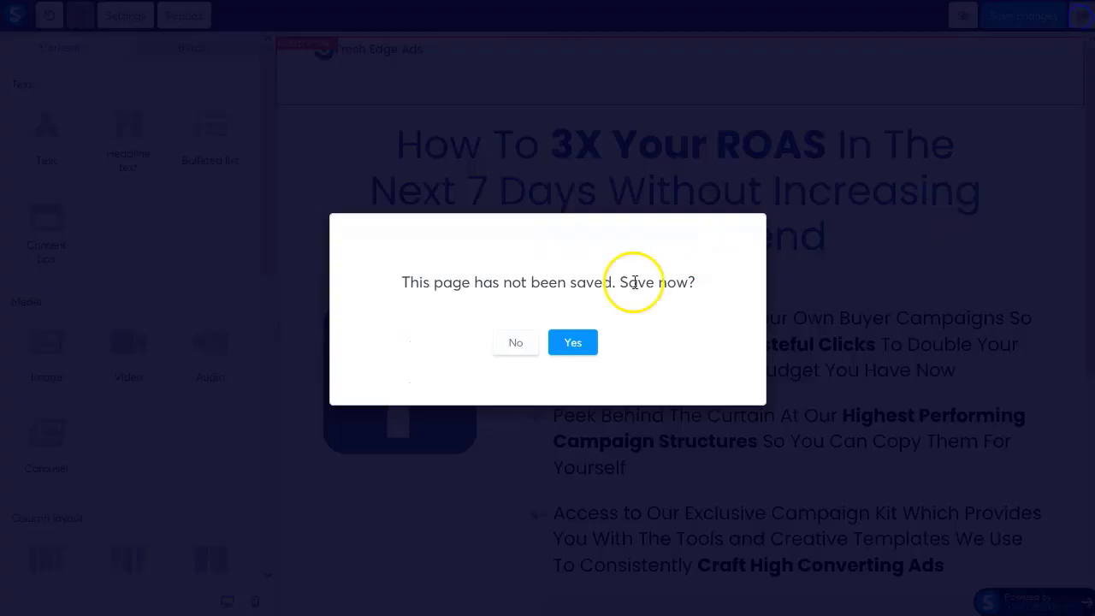
{"action": "left_click", "coordinate": [516, 342]}
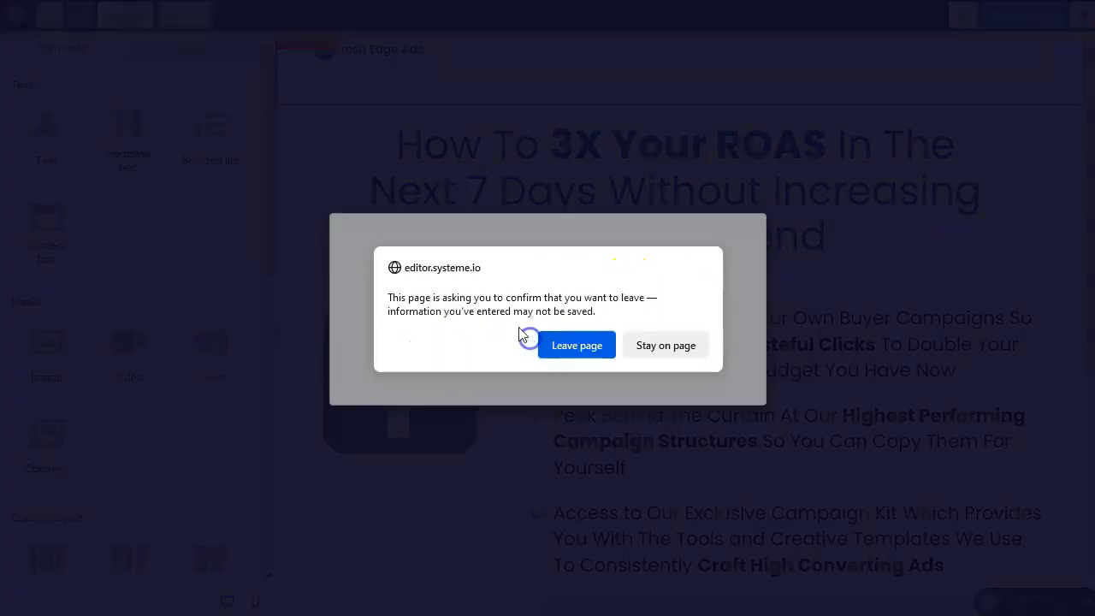
{"action": "left_click", "coordinate": [578, 349]}
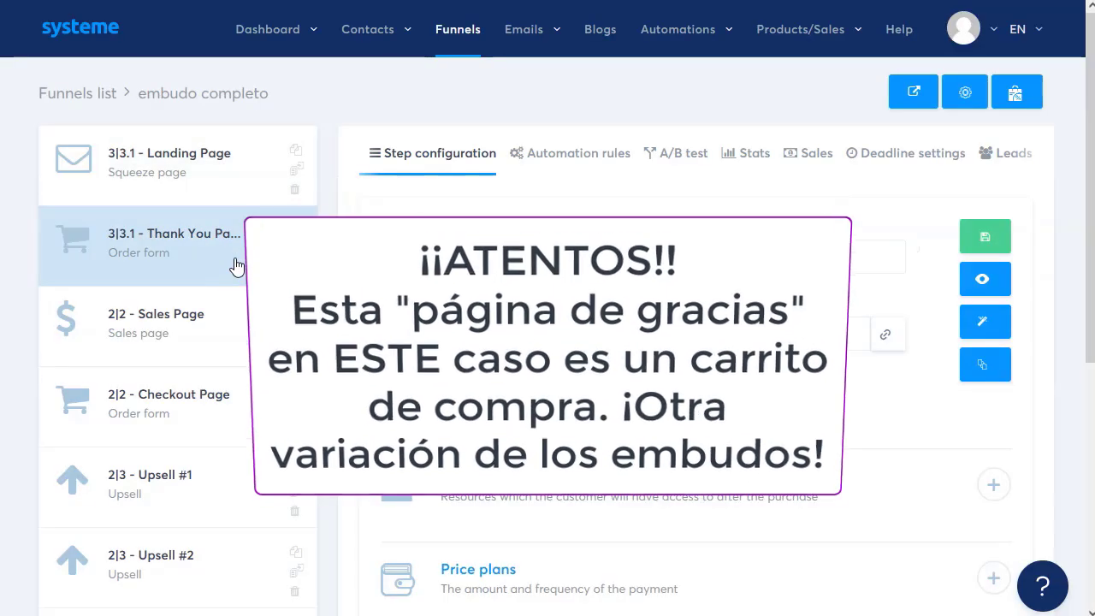
Examine the Thank You Page step's configuration and its page in the editor down to the two-step payment form.
{"action": "scroll", "coordinate": [236, 267], "scroll_direction": "down", "scroll_amount": 2}
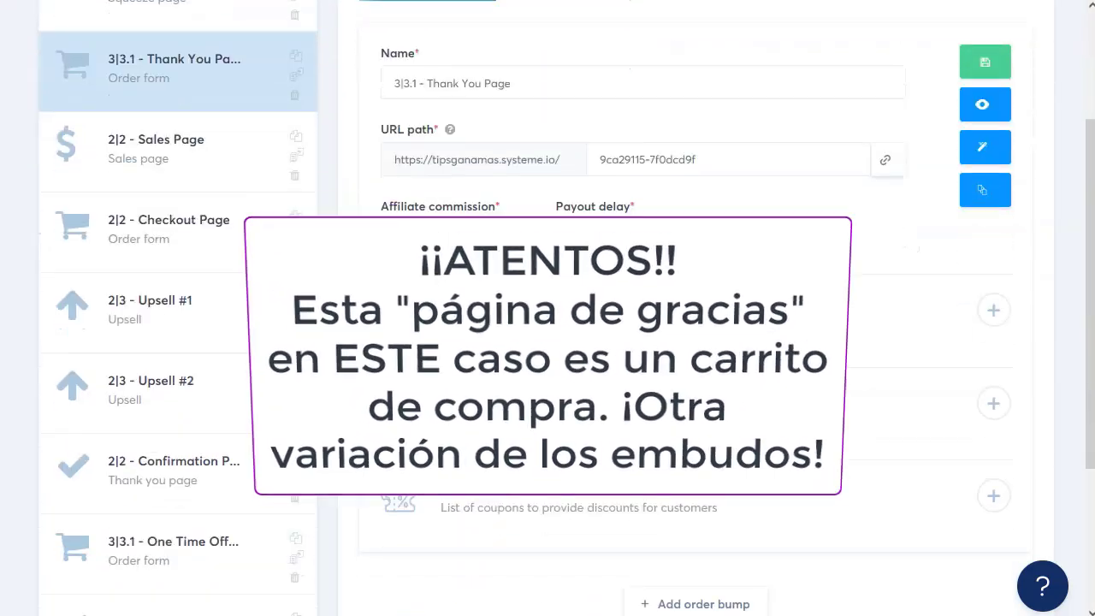
{"action": "scroll", "coordinate": [479, 222], "scroll_direction": "down", "scroll_amount": 1}
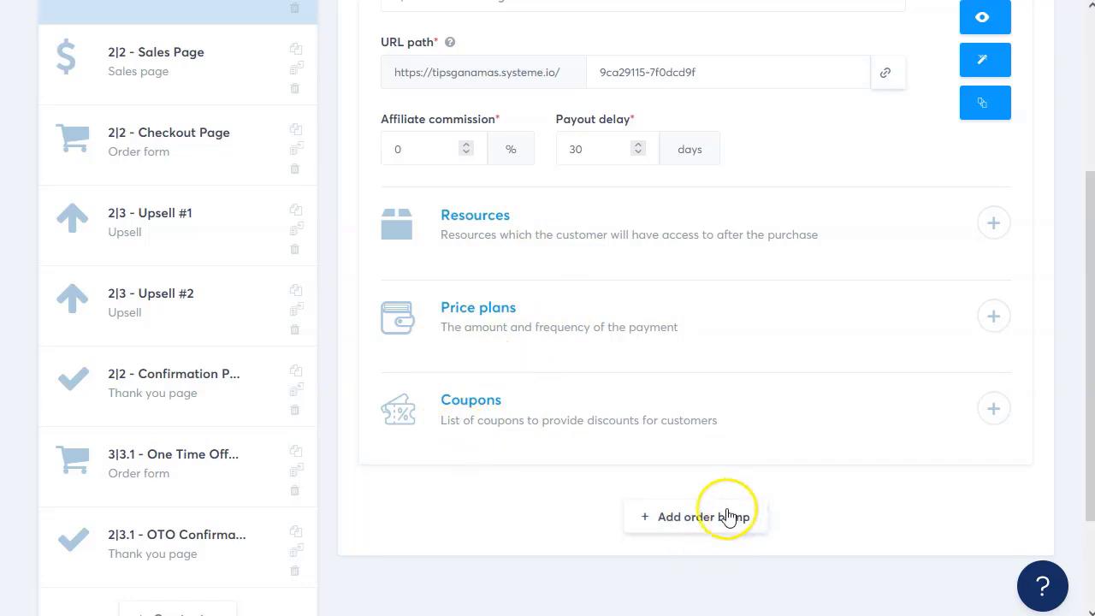
{"action": "scroll", "coordinate": [674, 373], "scroll_direction": "up", "scroll_amount": 2}
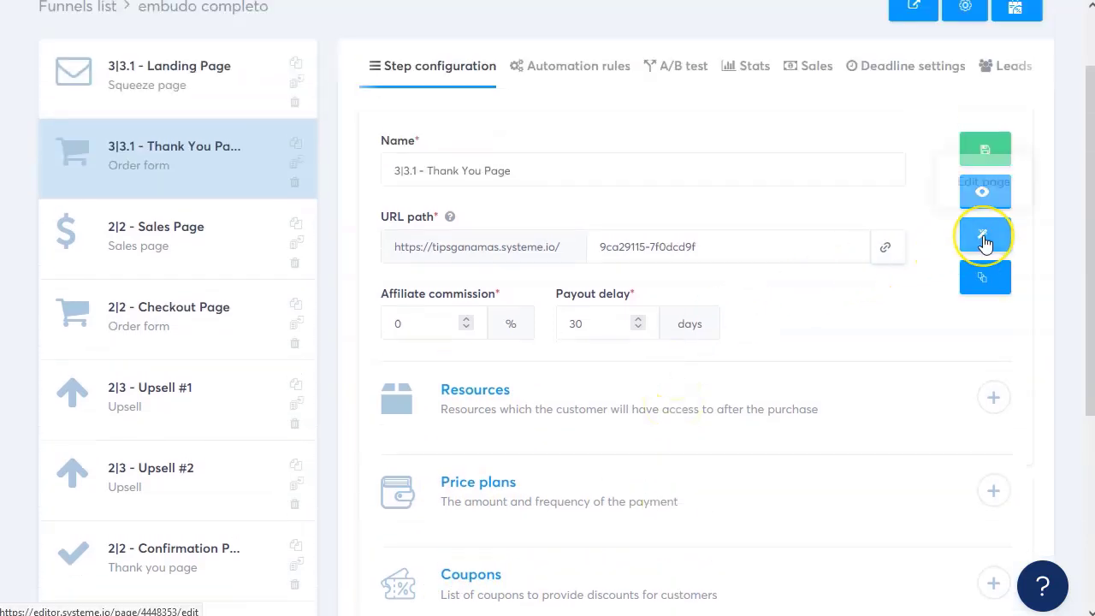
{"action": "left_click", "coordinate": [983, 239]}
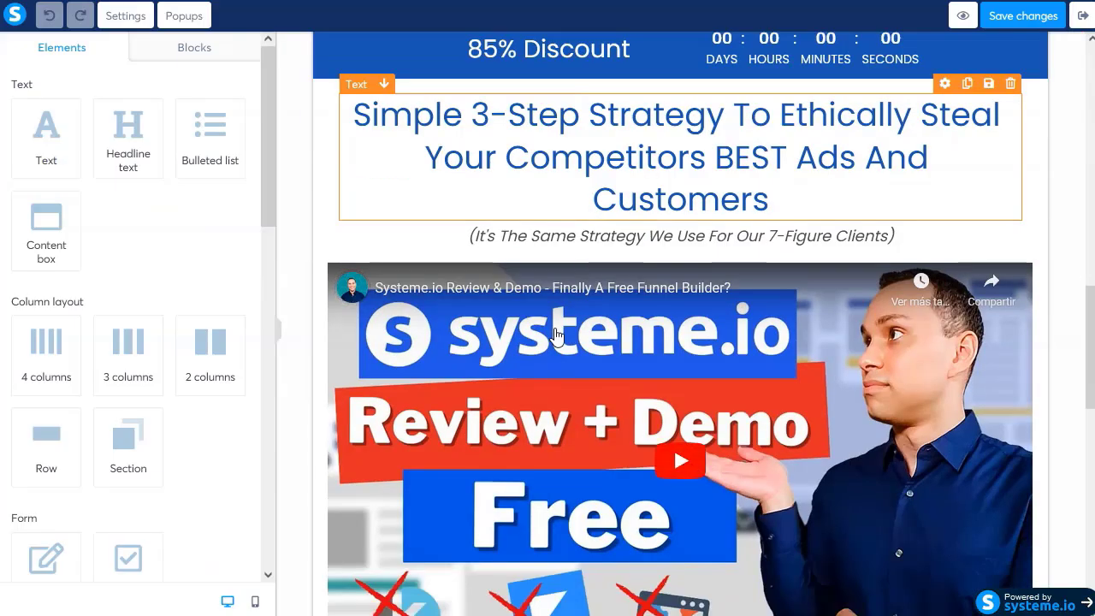
{"action": "scroll", "coordinate": [555, 334], "scroll_direction": "down", "scroll_amount": 15}
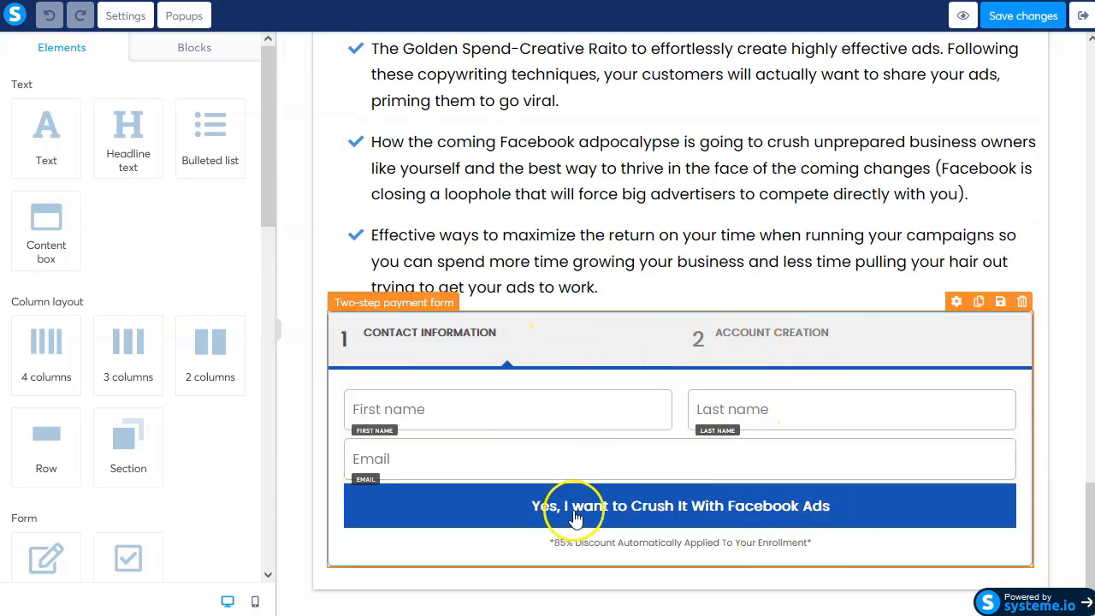
Try an order bump element below the button in the two-step payment form and delete it again.
{"action": "scroll", "coordinate": [137, 385], "scroll_direction": "down", "scroll_amount": 5}
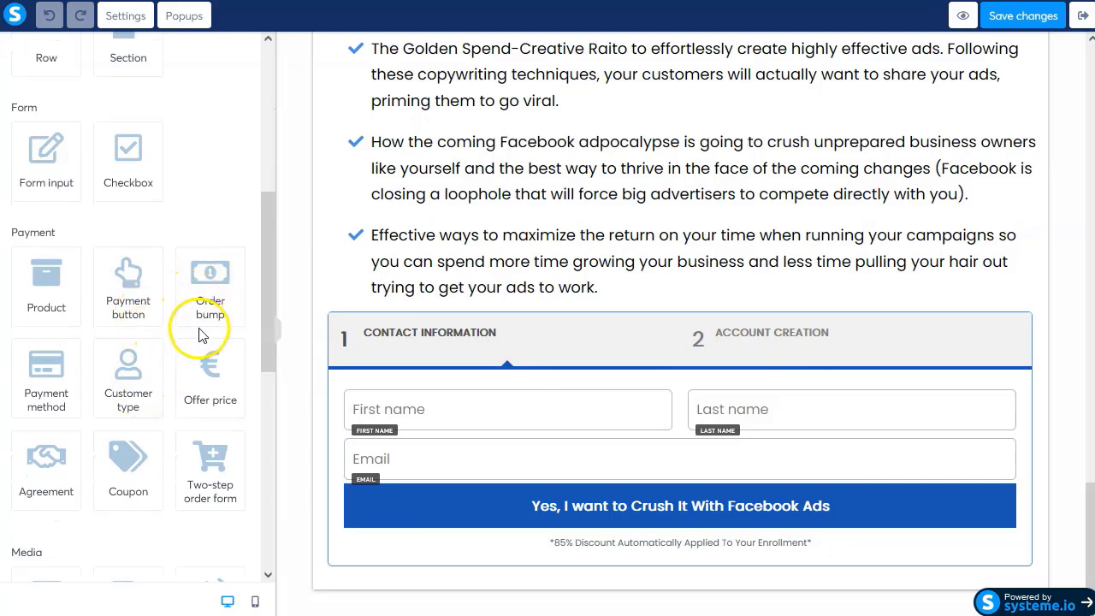
{"action": "left_click_drag", "start_coordinate": [208, 280], "coordinate": [733, 569]}
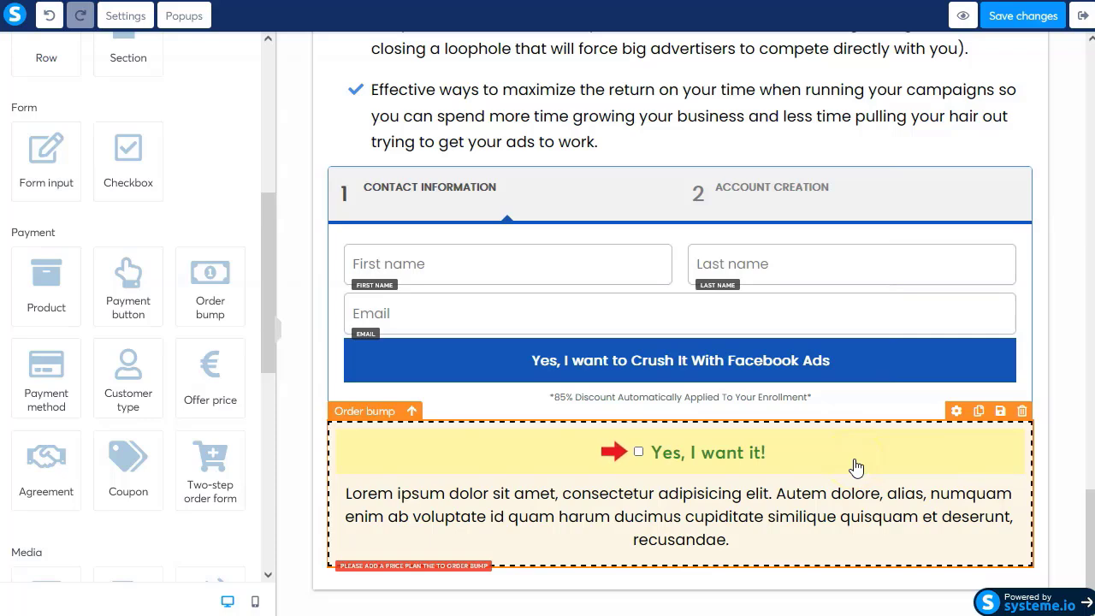
{"action": "left_click", "coordinate": [1024, 413]}
{"action": "left_click", "coordinate": [625, 334]}
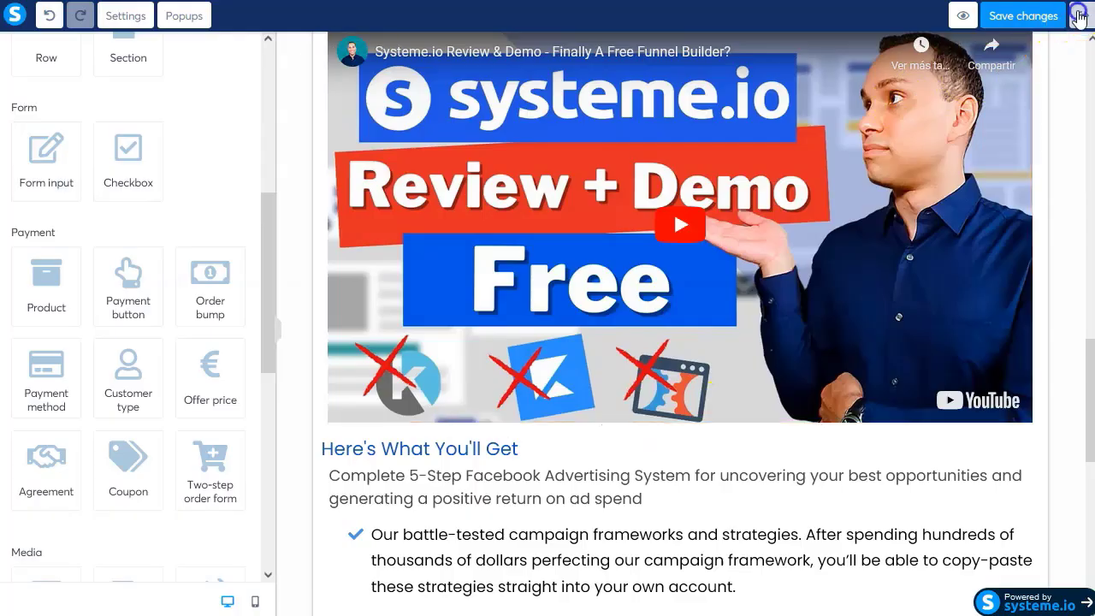
Leave the Thank You Page editor without saving and open the 2|2 - Sales Page step in the page editor.
{"action": "left_click", "coordinate": [1078, 17]}
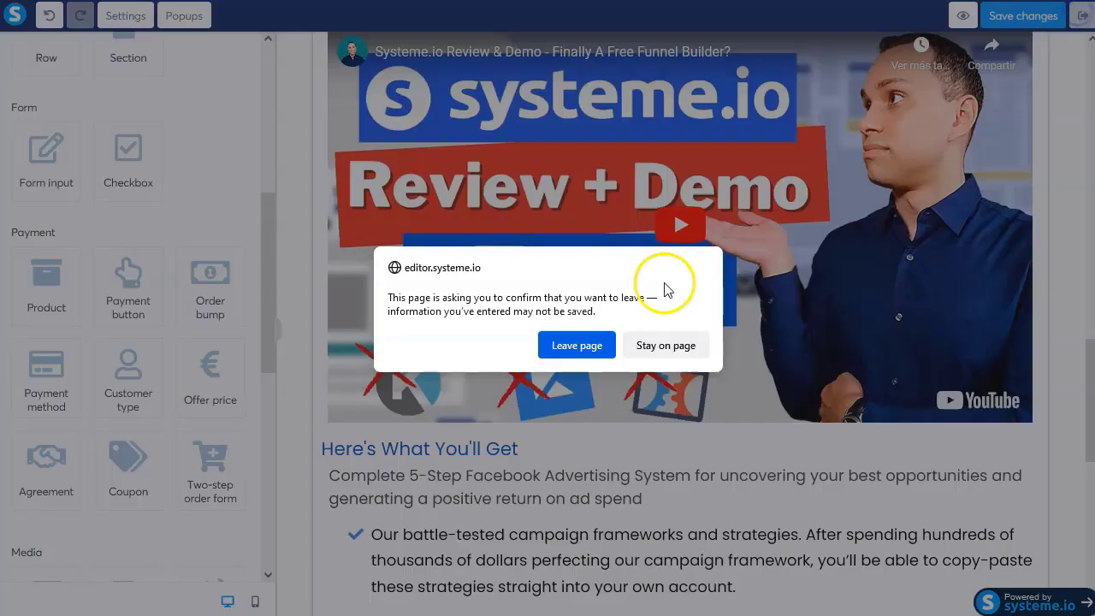
{"action": "left_click", "coordinate": [576, 344]}
{"action": "left_click", "coordinate": [175, 334]}
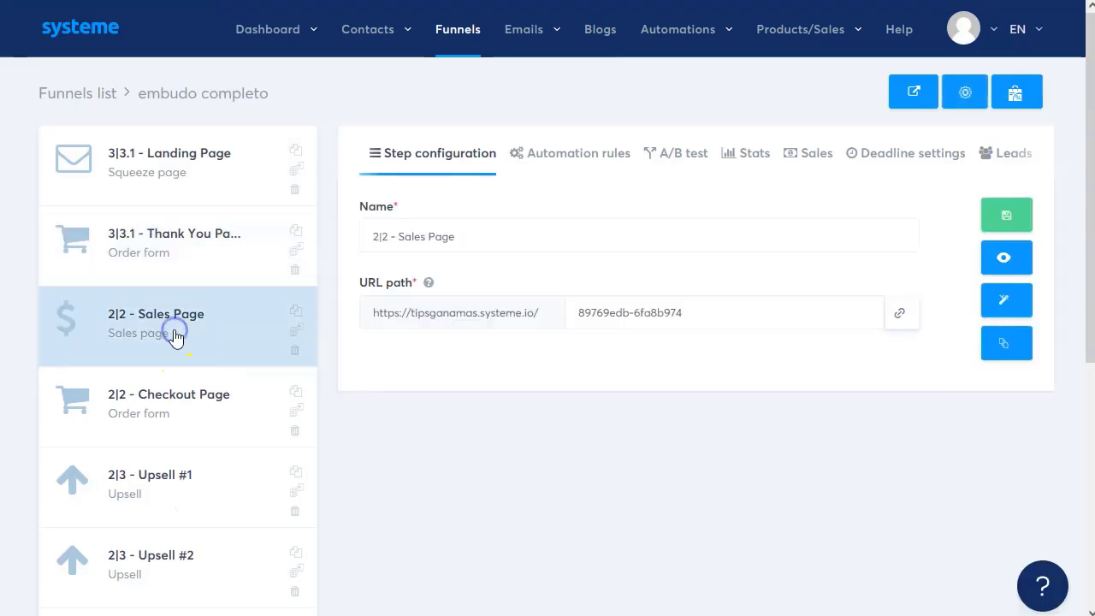
{"action": "left_click", "coordinate": [1006, 300]}
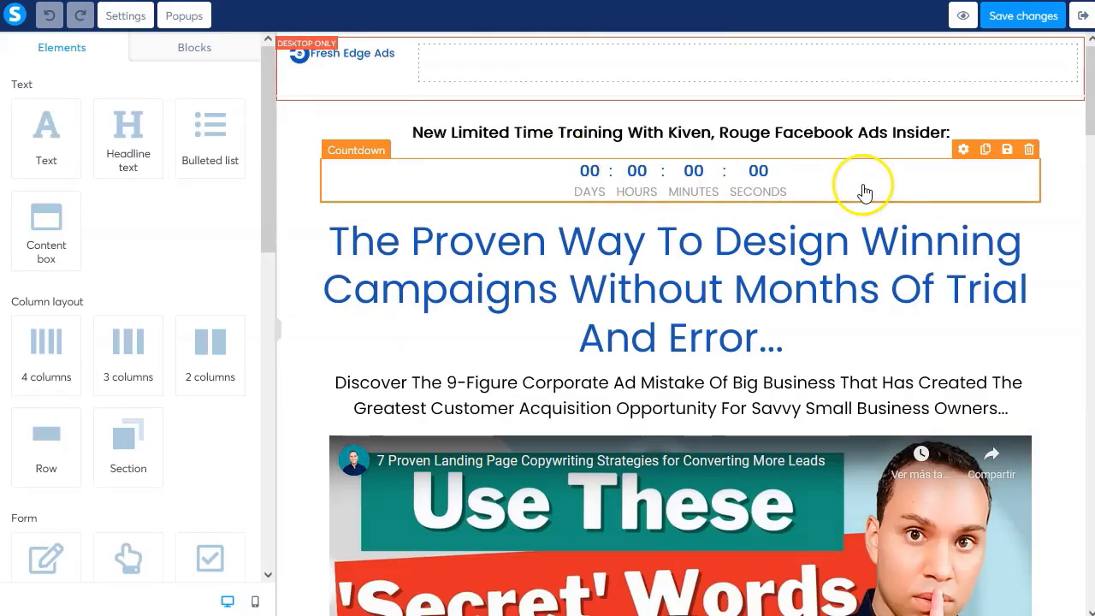
Review the sales page countdown's type options and keep Same as deadline funnel settings.
{"action": "left_click", "coordinate": [864, 192]}
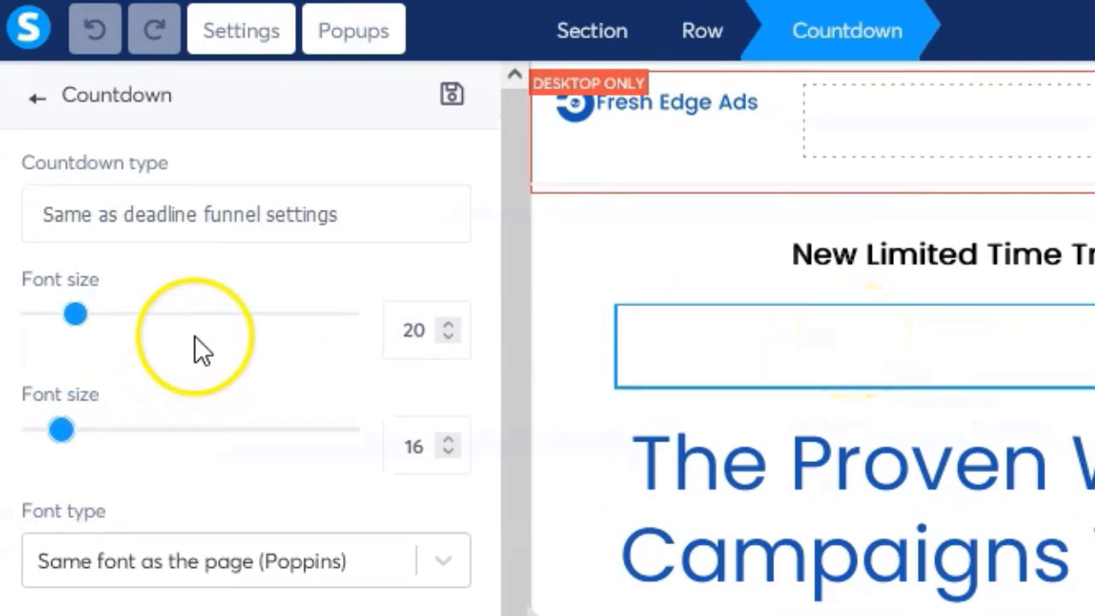
{"action": "left_click", "coordinate": [125, 214]}
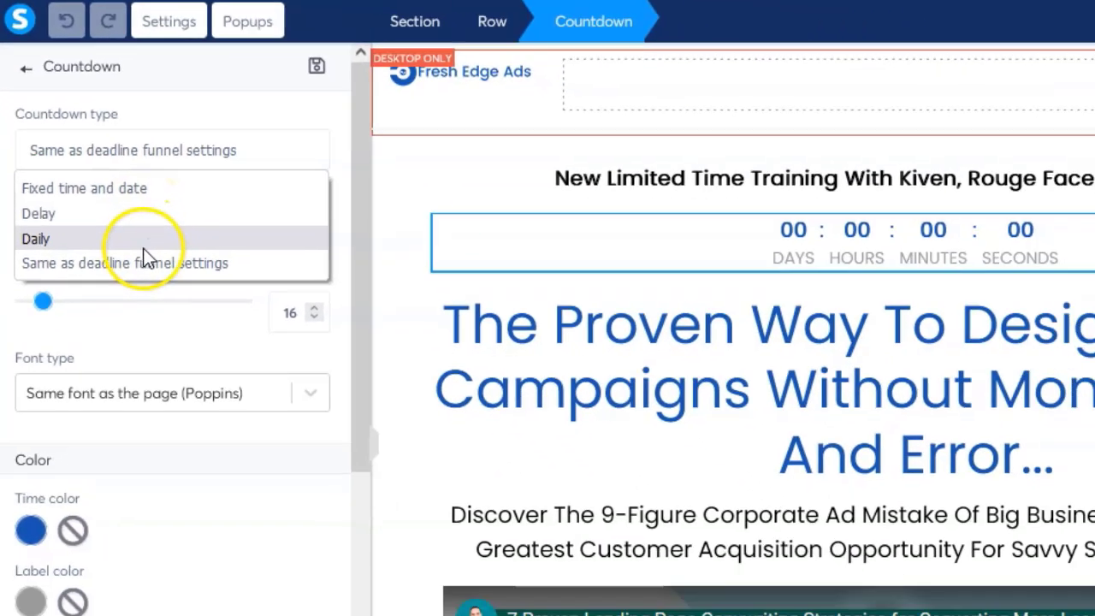
{"action": "left_click", "coordinate": [145, 263]}
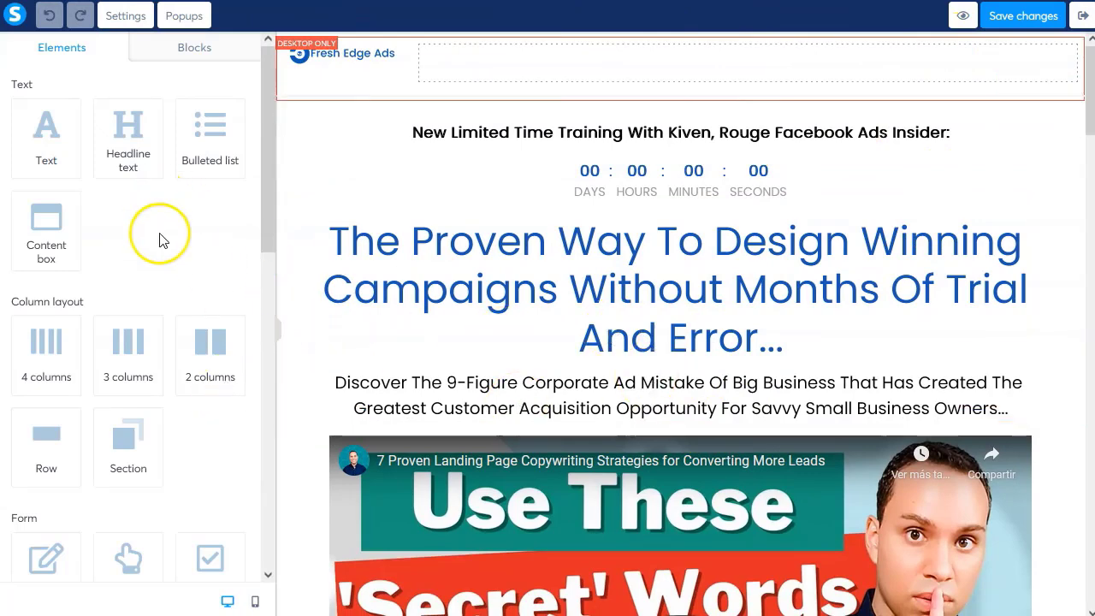
Look over the available elements and the sales page's headline and video, and exit the page editor.
{"action": "scroll", "coordinate": [98, 172], "scroll_direction": "down", "scroll_amount": 2}
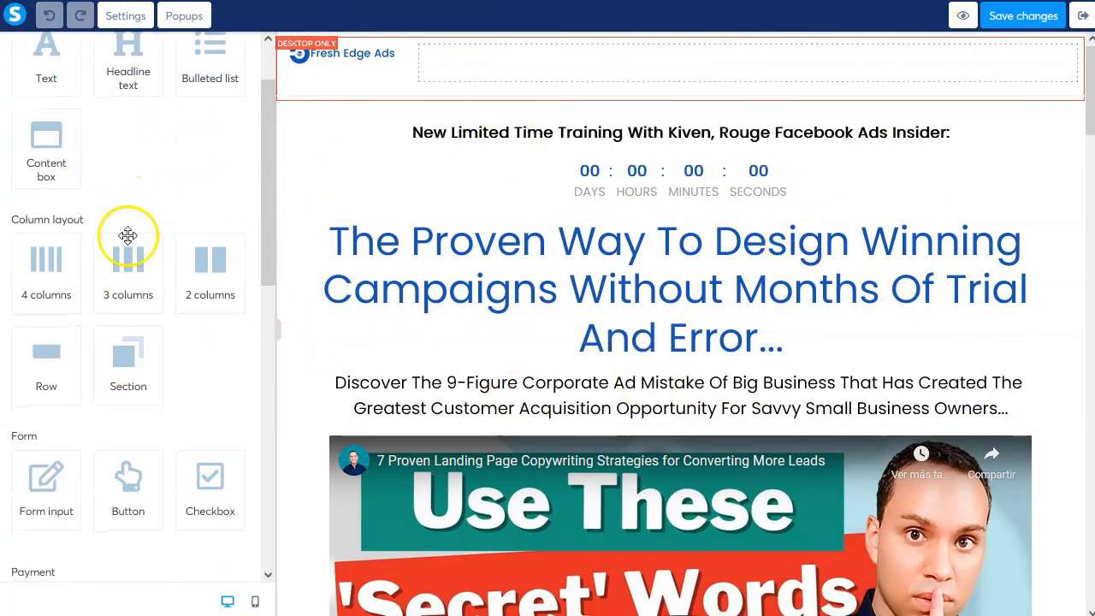
{"action": "scroll", "coordinate": [96, 232], "scroll_direction": "up", "scroll_amount": 2}
{"action": "scroll", "coordinate": [709, 305], "scroll_direction": "down", "scroll_amount": 10}
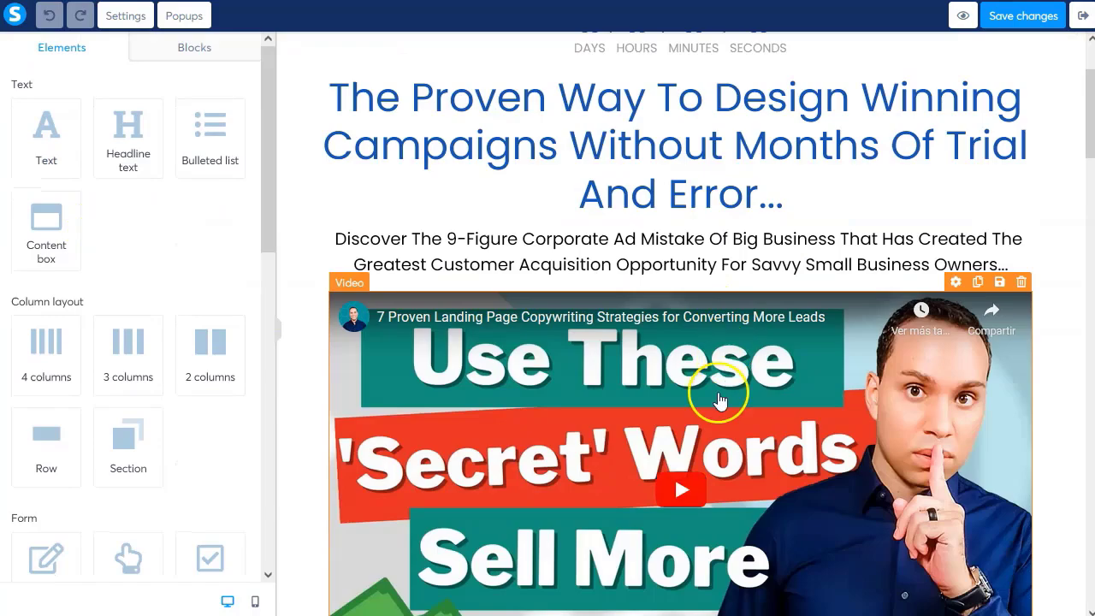
{"action": "scroll", "coordinate": [599, 343], "scroll_direction": "up", "scroll_amount": 10}
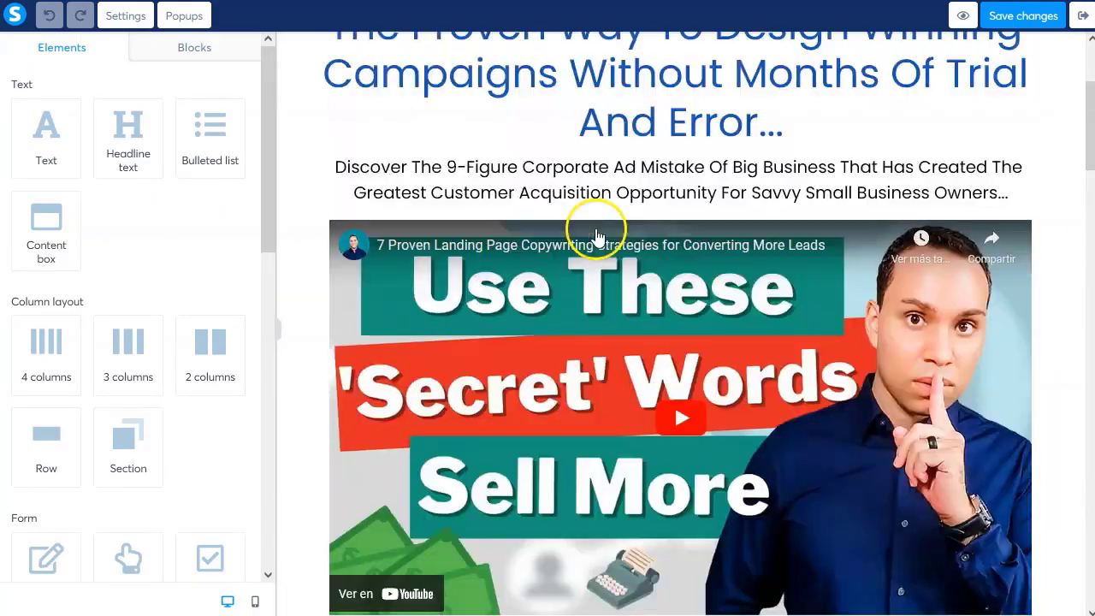
{"action": "left_click", "coordinate": [1081, 26]}
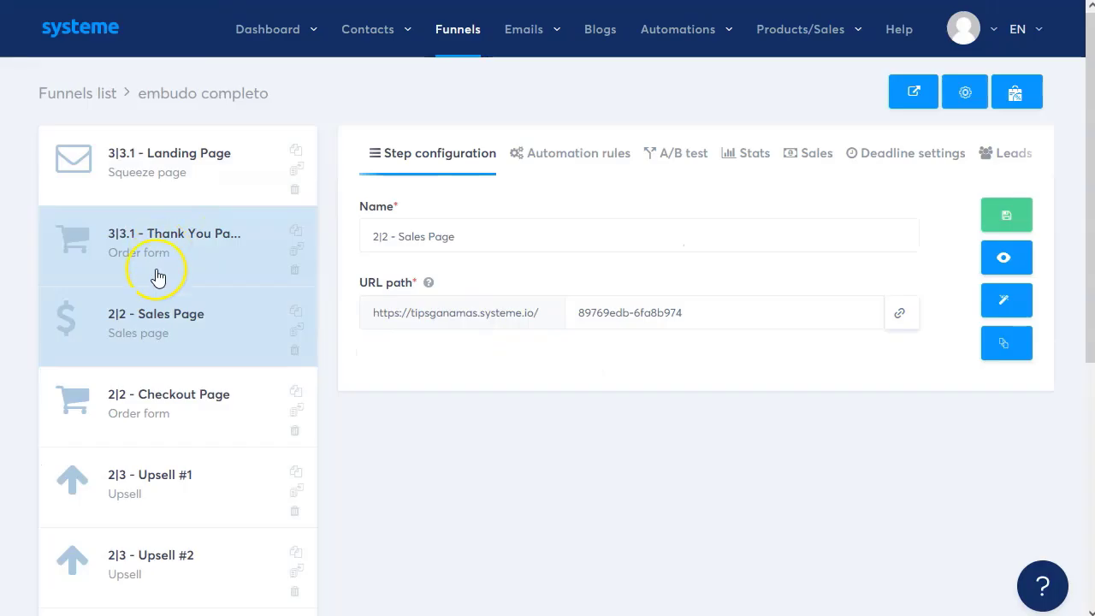
Review the list of steps in the embudo completo funnel and preview the Sales Page down to the What You'll Learn list.
{"action": "scroll", "coordinate": [199, 385], "scroll_direction": "down", "scroll_amount": 2}
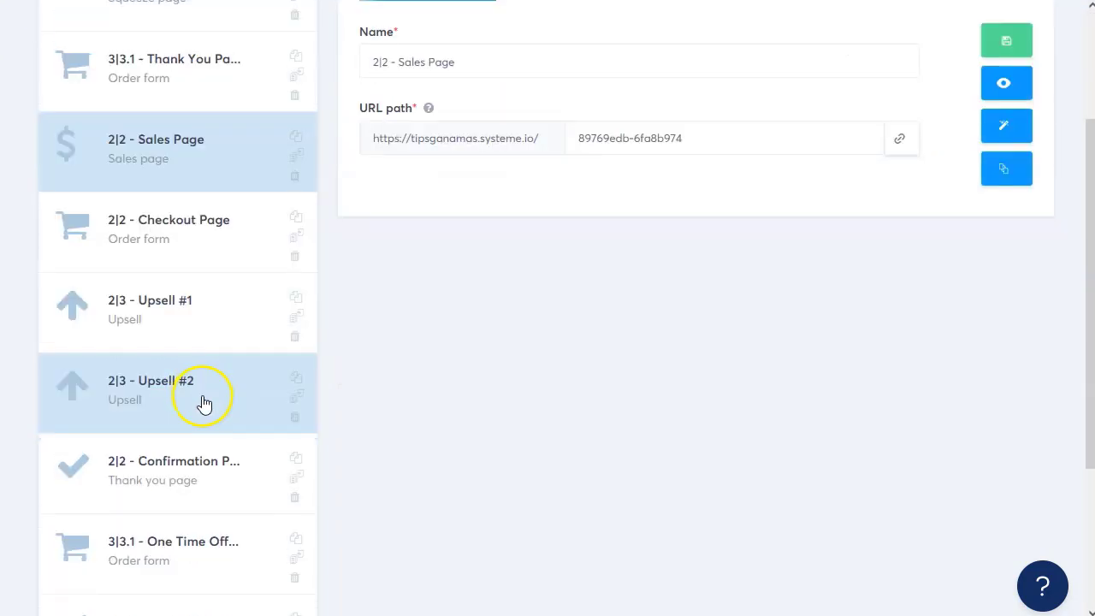
{"action": "scroll", "coordinate": [205, 403], "scroll_direction": "down", "scroll_amount": 1}
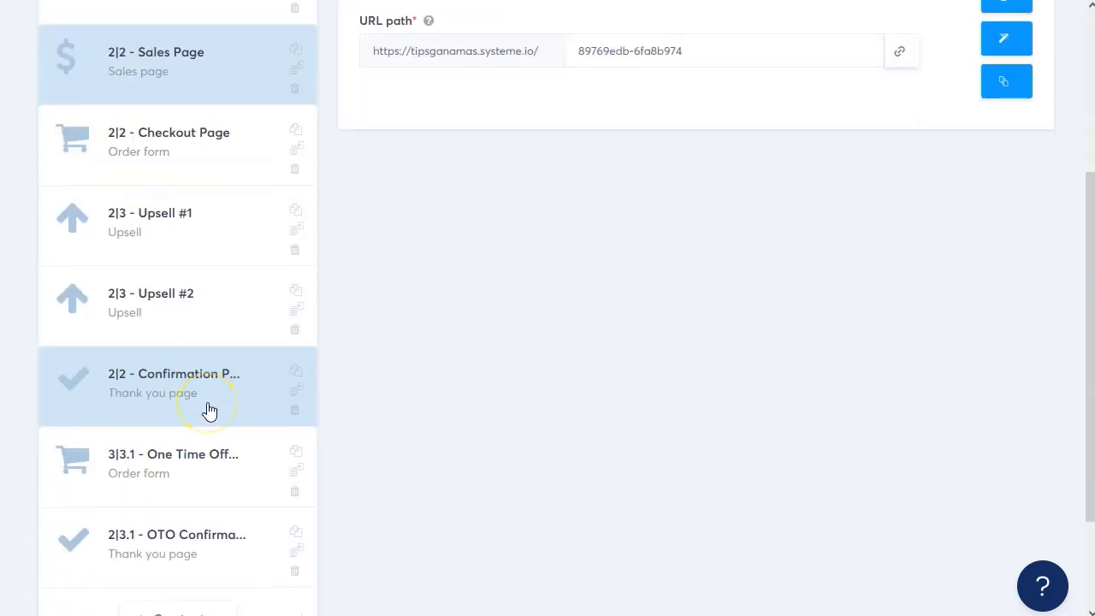
{"action": "scroll", "coordinate": [210, 412], "scroll_direction": "up", "scroll_amount": 3}
{"action": "scroll", "coordinate": [211, 410], "scroll_direction": "down", "scroll_amount": 1}
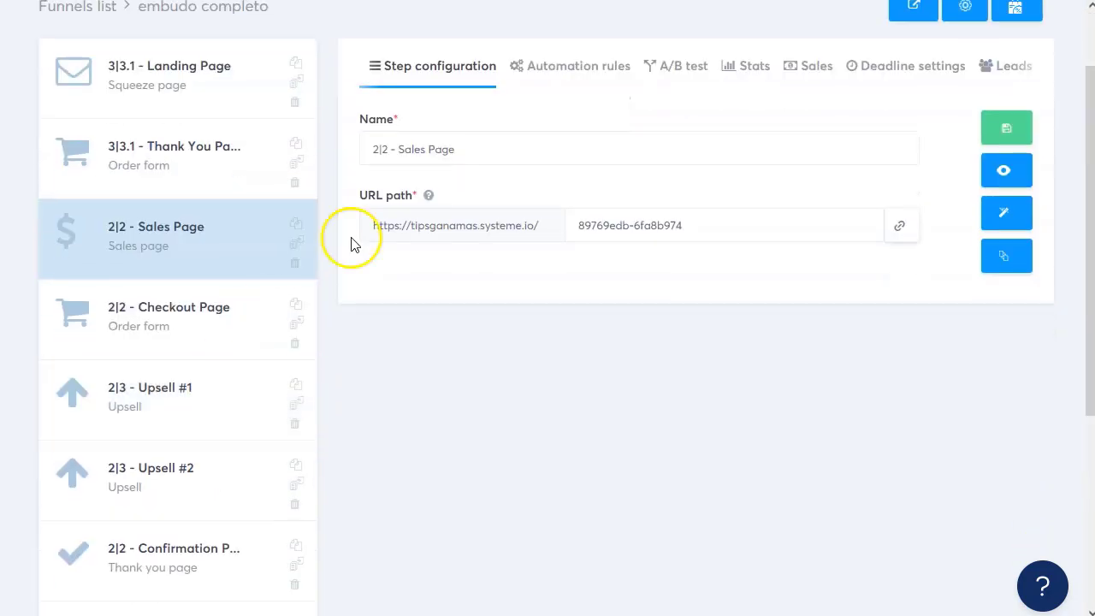
{"action": "scroll", "coordinate": [171, 171], "scroll_direction": "up", "scroll_amount": 1}
{"action": "scroll", "coordinate": [242, 335], "scroll_direction": "down", "scroll_amount": 1}
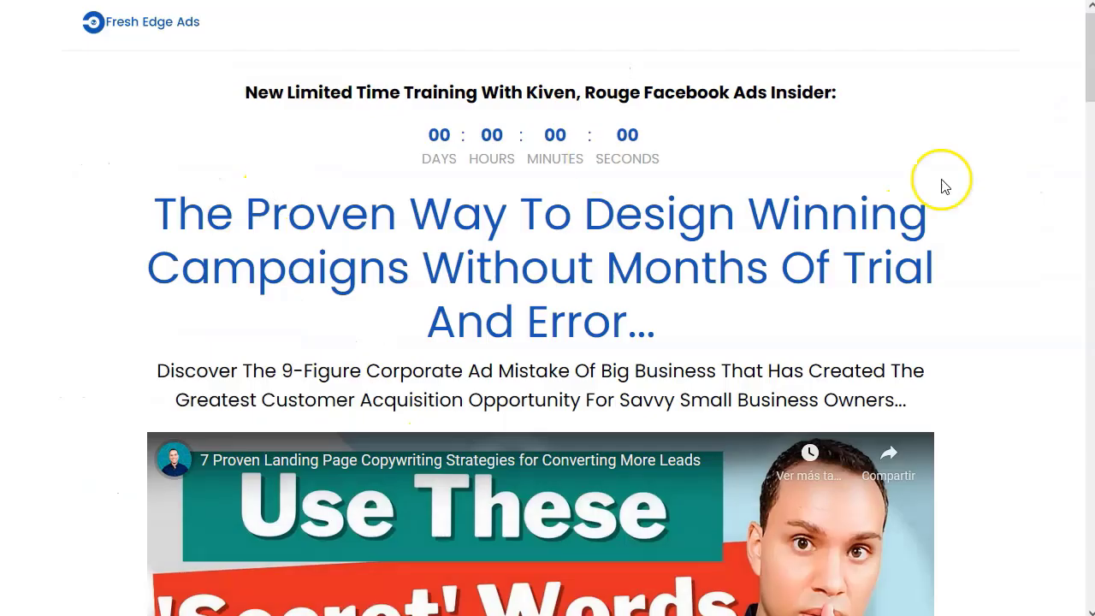
{"action": "scroll", "coordinate": [484, 264], "scroll_direction": "down", "scroll_amount": 5}
{"action": "scroll", "coordinate": [484, 303], "scroll_direction": "down", "scroll_amount": 4}
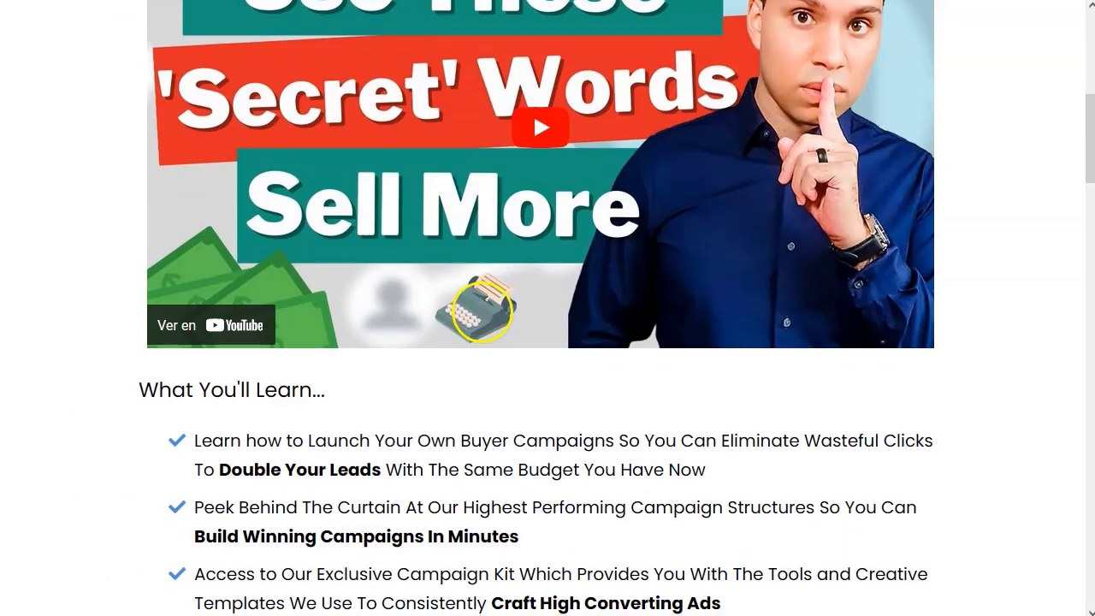
Follow the sales page preview's link to the Fresh Ads Mastery checkout page and review its order form.
{"action": "left_click", "coordinate": [530, 569]}
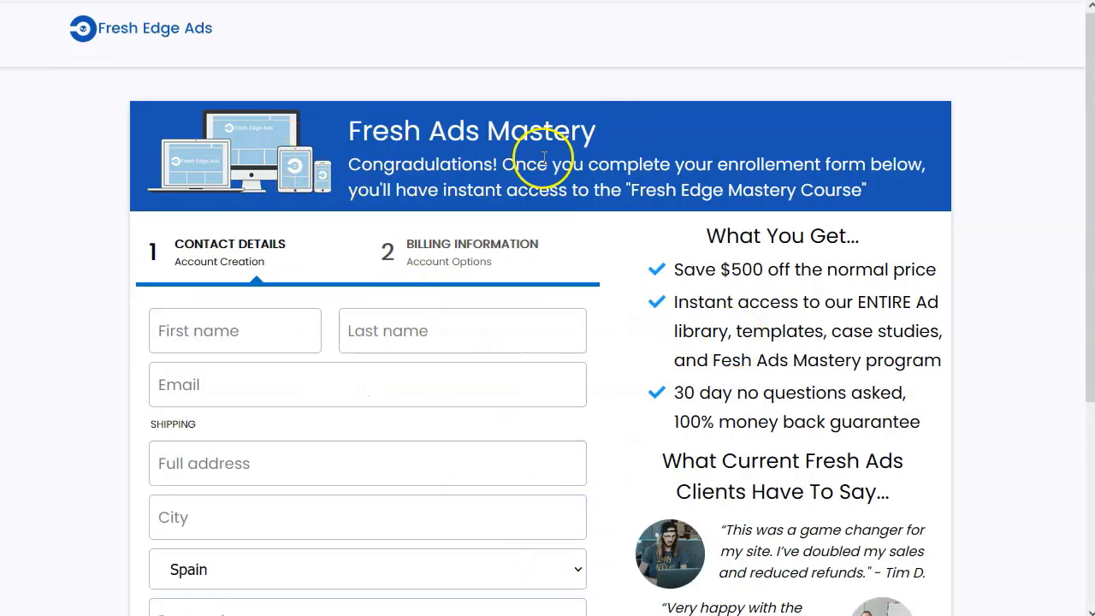
{"action": "scroll", "coordinate": [574, 314], "scroll_direction": "down", "scroll_amount": 4}
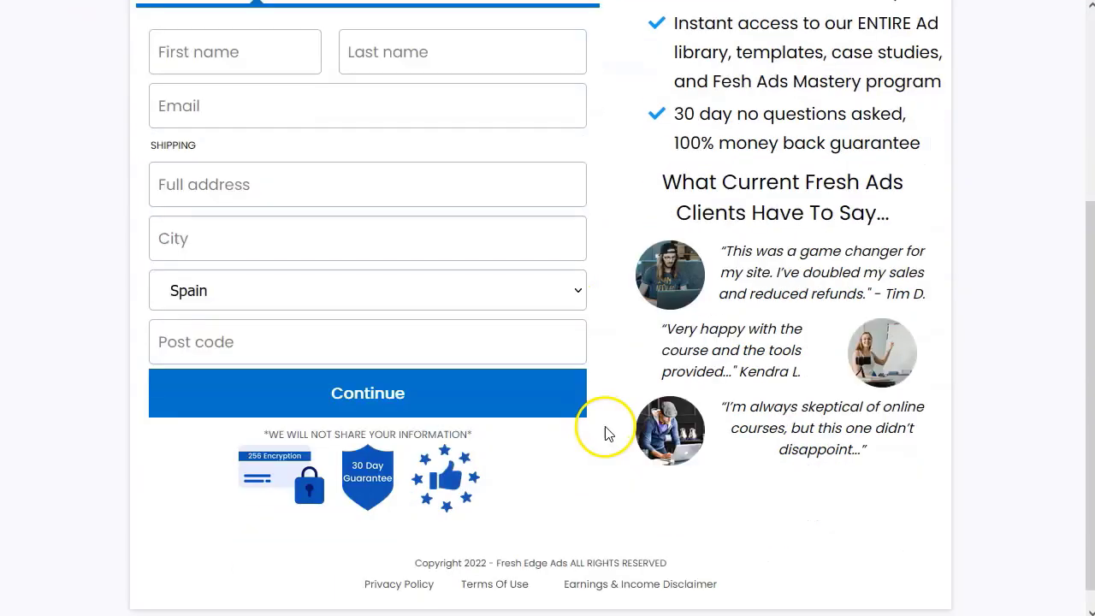
{"action": "scroll", "coordinate": [608, 438], "scroll_direction": "up", "scroll_amount": 4}
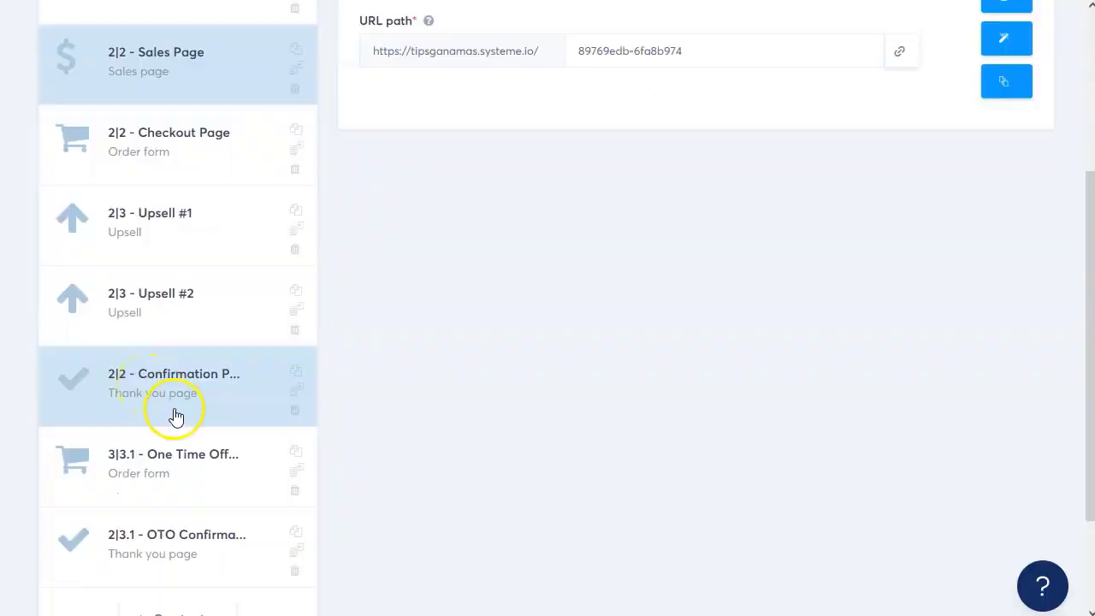
Create a new funnel step named check con obump with the Order form type.
{"action": "scroll", "coordinate": [174, 409], "scroll_direction": "down", "scroll_amount": 3}
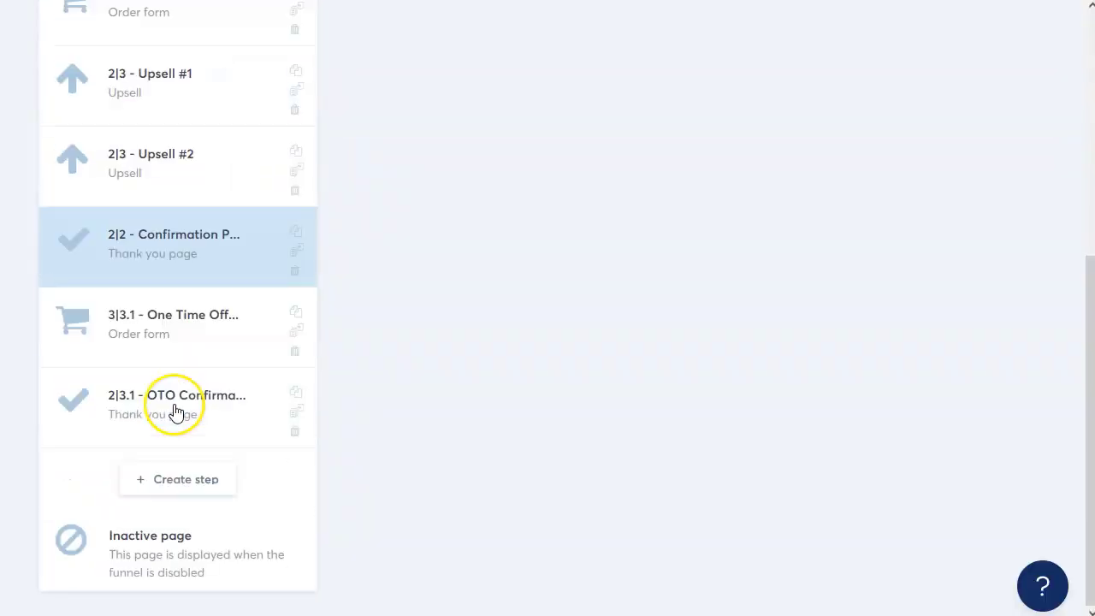
{"action": "left_click", "coordinate": [187, 479]}
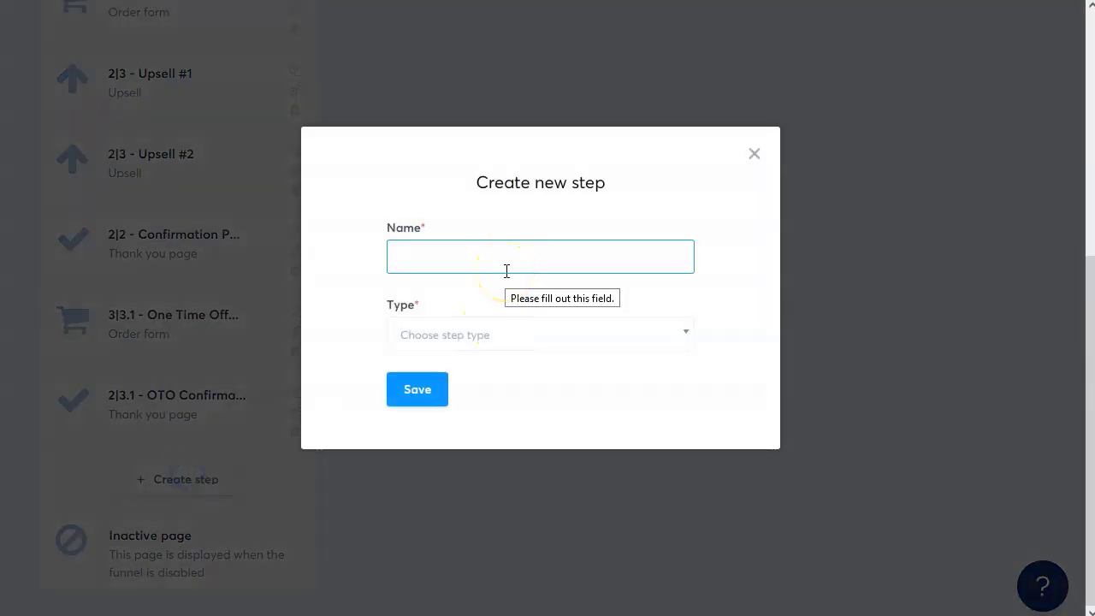
{"action": "type", "text": "chec"}
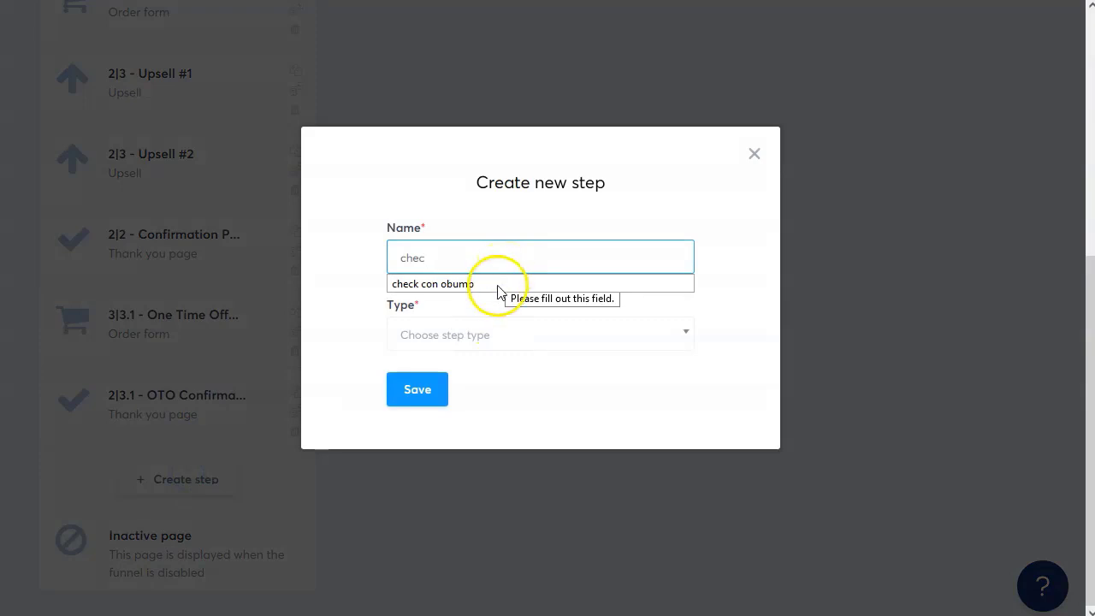
{"action": "left_click", "coordinate": [494, 284]}
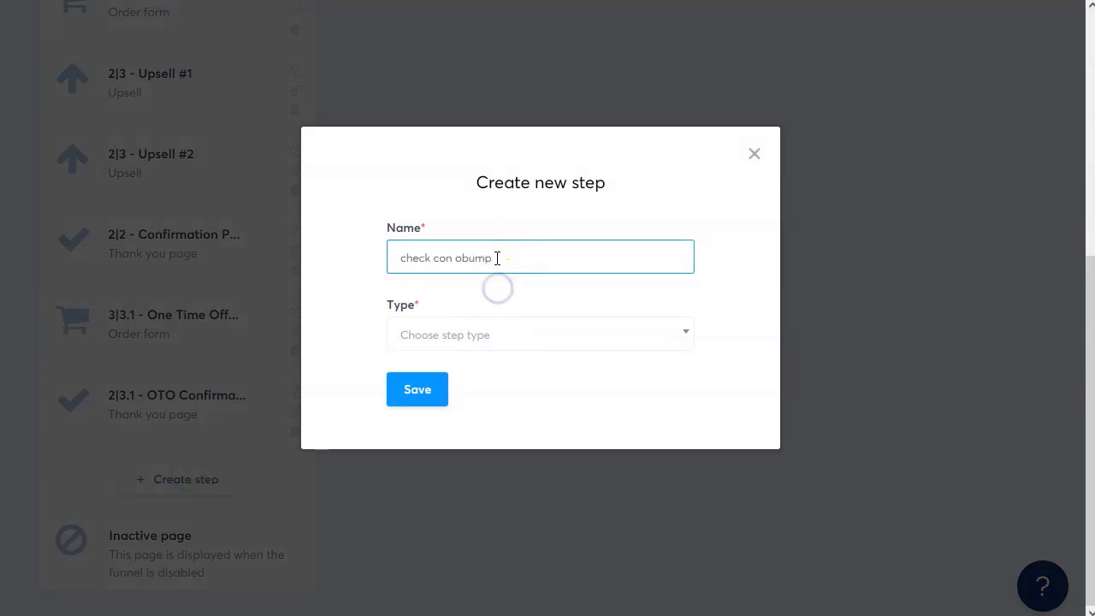
{"action": "left_click", "coordinate": [480, 337]}
{"action": "scroll", "coordinate": [508, 496], "scroll_direction": "down", "scroll_amount": 3}
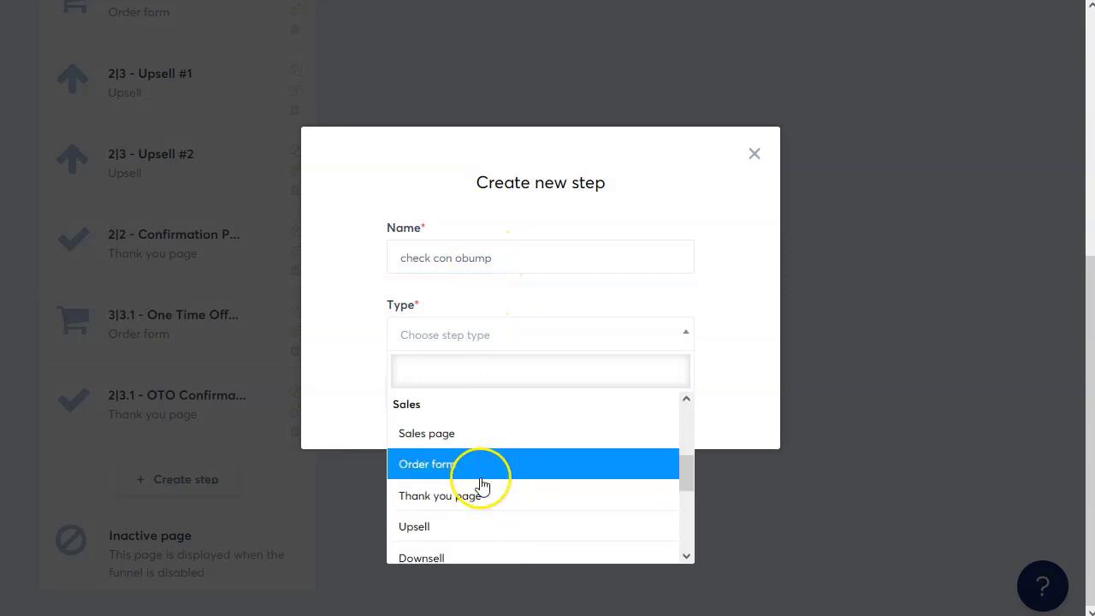
{"action": "left_click", "coordinate": [450, 466]}
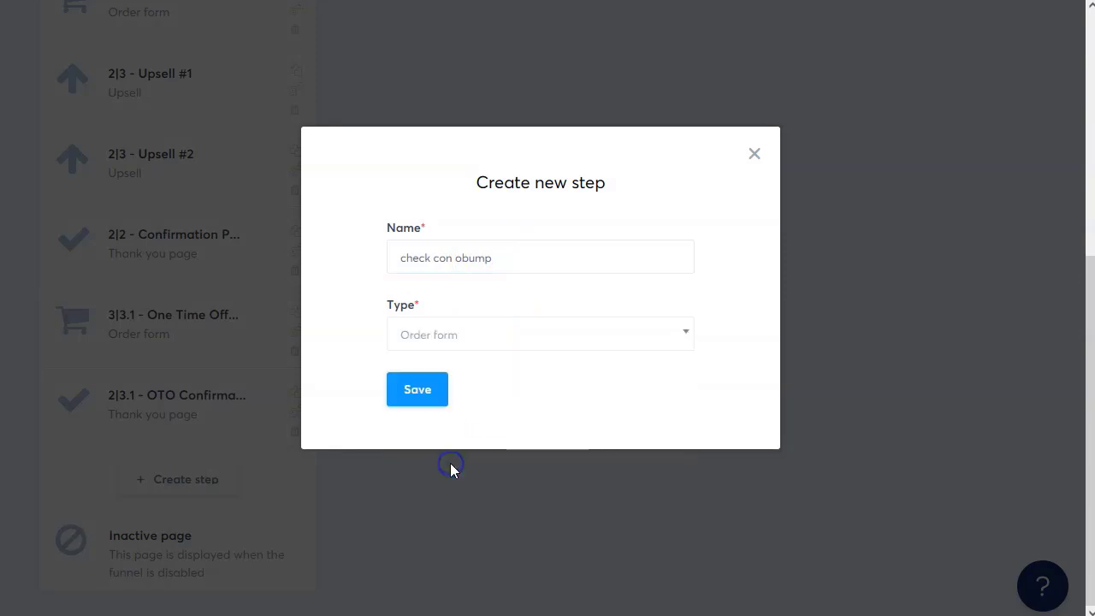
{"action": "left_click", "coordinate": [443, 408]}
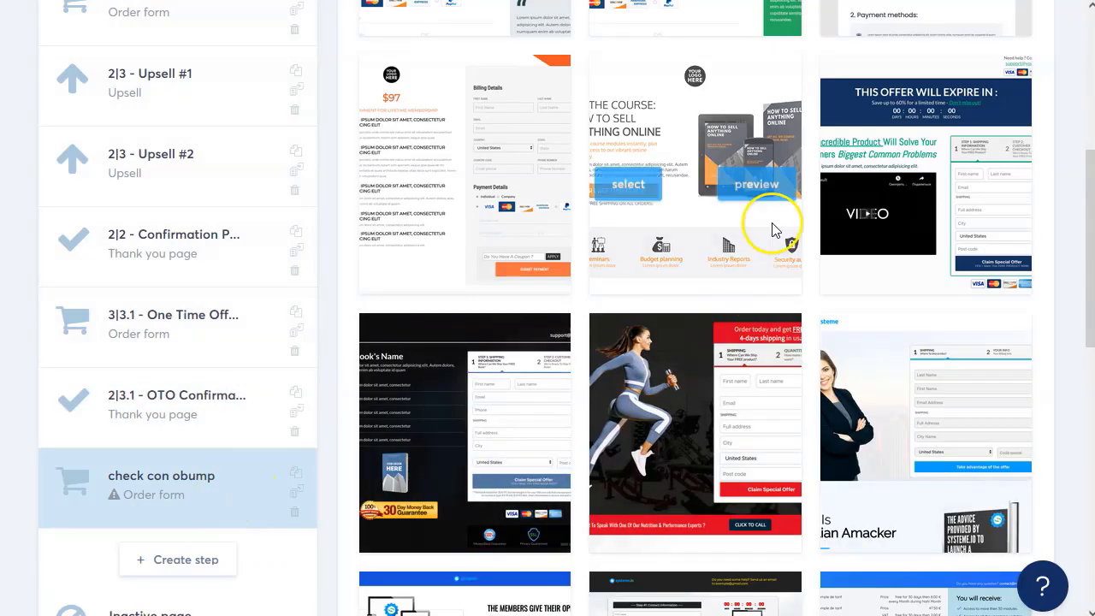
Choose the order form template with the offer-expiry countdown and video for check con obump, and save the funnel step.
{"action": "scroll", "coordinate": [562, 362], "scroll_direction": "down", "scroll_amount": 3}
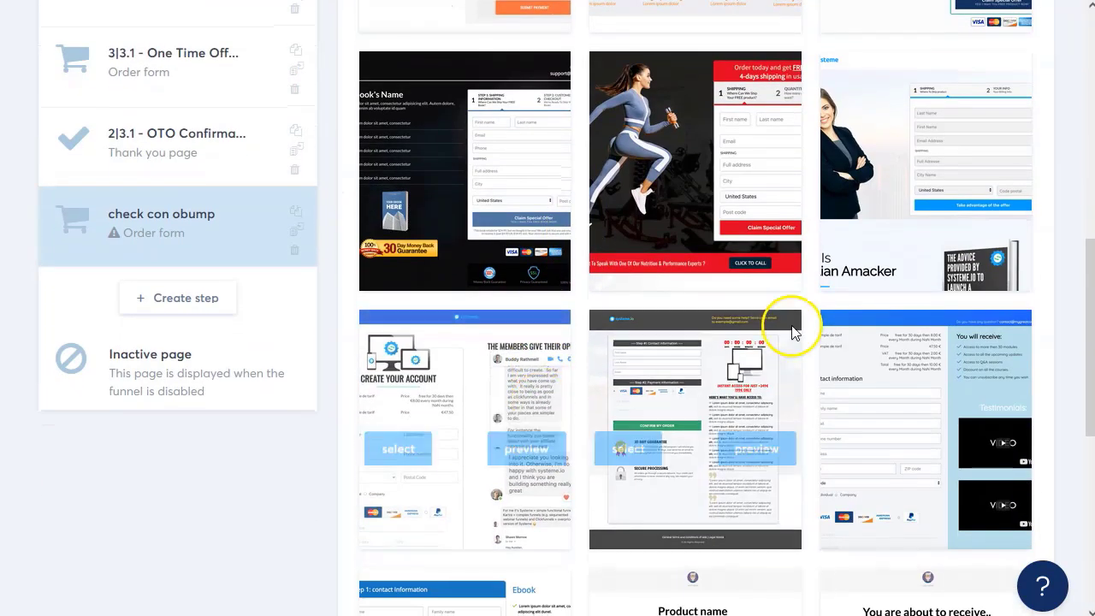
{"action": "scroll", "coordinate": [904, 317], "scroll_direction": "up", "scroll_amount": 3}
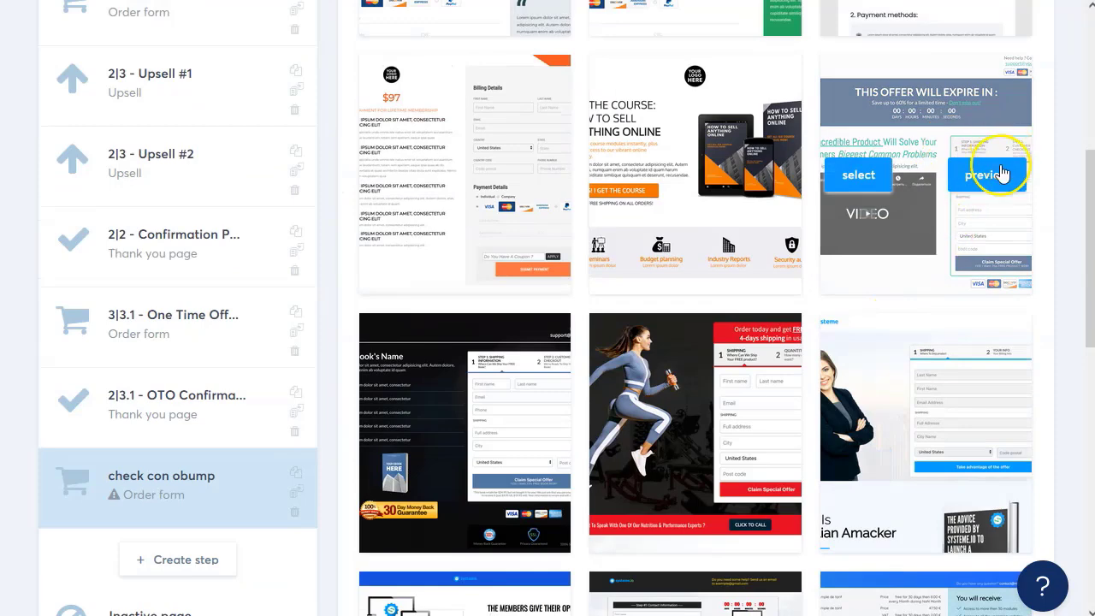
{"action": "scroll", "coordinate": [764, 330], "scroll_direction": "up", "scroll_amount": 5}
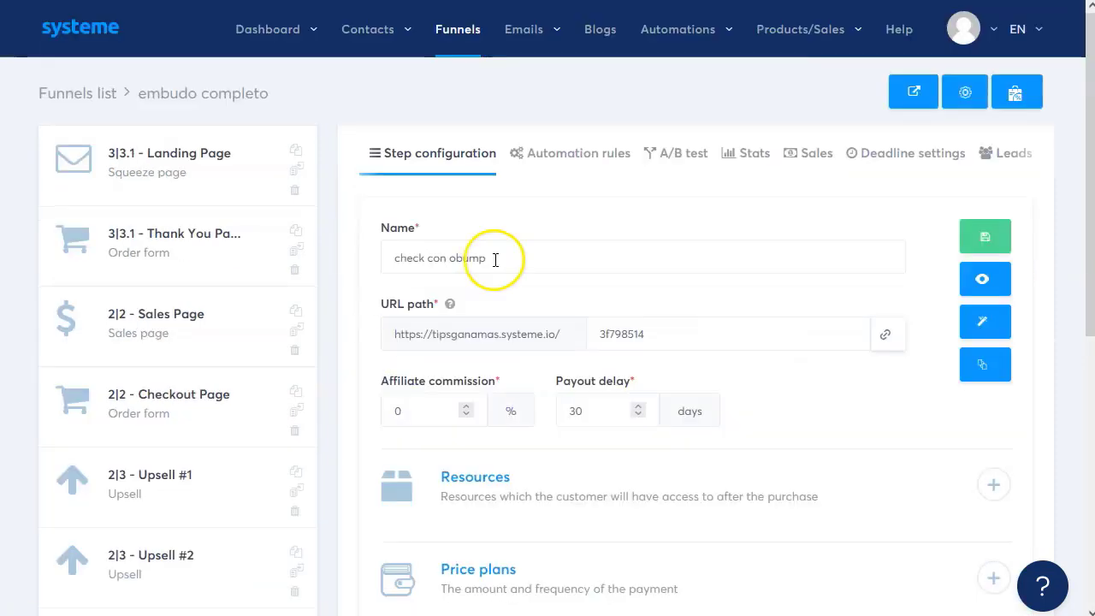
{"action": "left_click", "coordinate": [985, 237]}
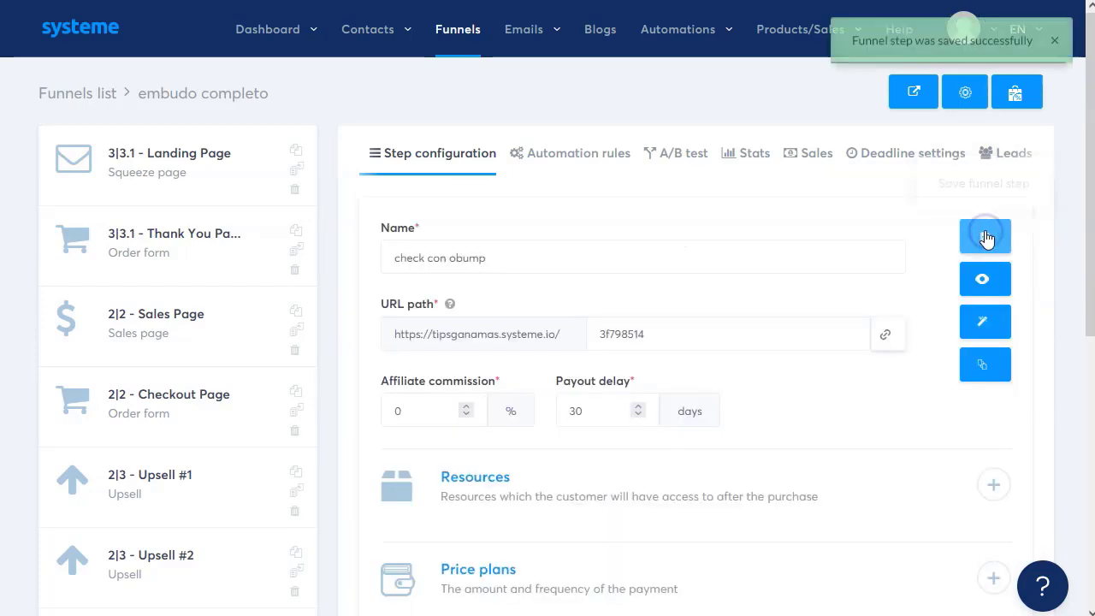
Open the check con obump page in the page editor and examine its countdown, video, two-step payment form and testimonials.
{"action": "left_click", "coordinate": [986, 322]}
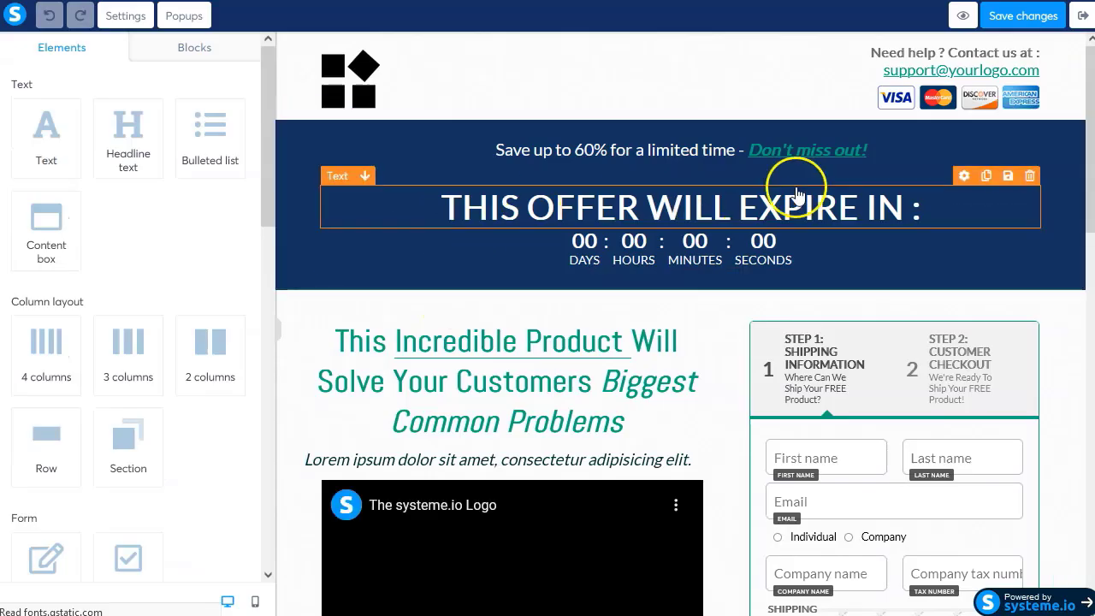
{"action": "scroll", "coordinate": [606, 350], "scroll_direction": "down", "scroll_amount": 3}
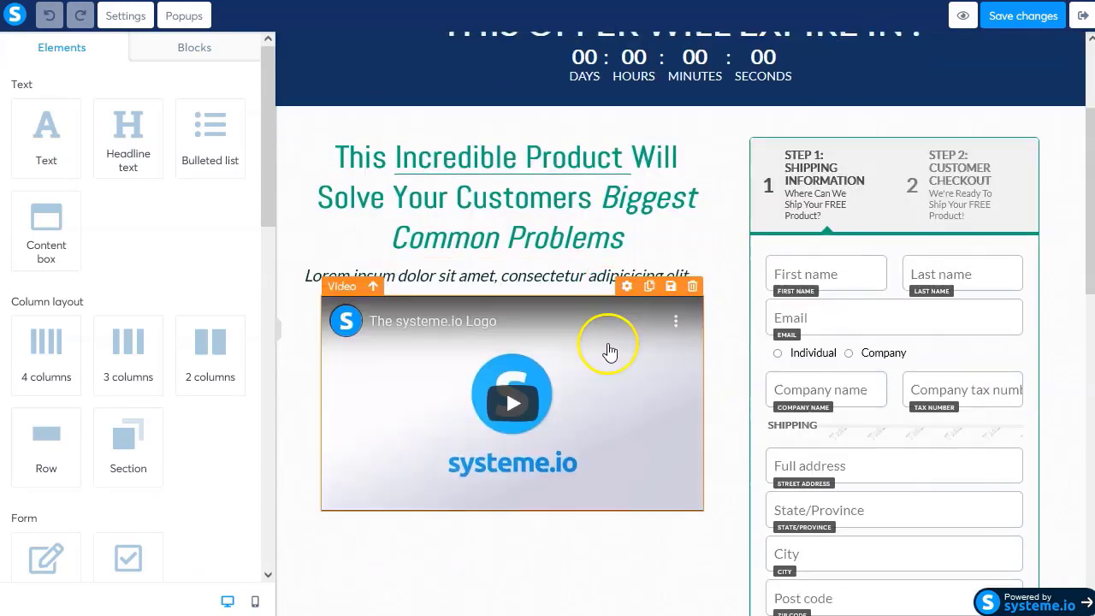
{"action": "scroll", "coordinate": [643, 436], "scroll_direction": "down", "scroll_amount": 5}
{"action": "scroll", "coordinate": [646, 438], "scroll_direction": "down", "scroll_amount": 6}
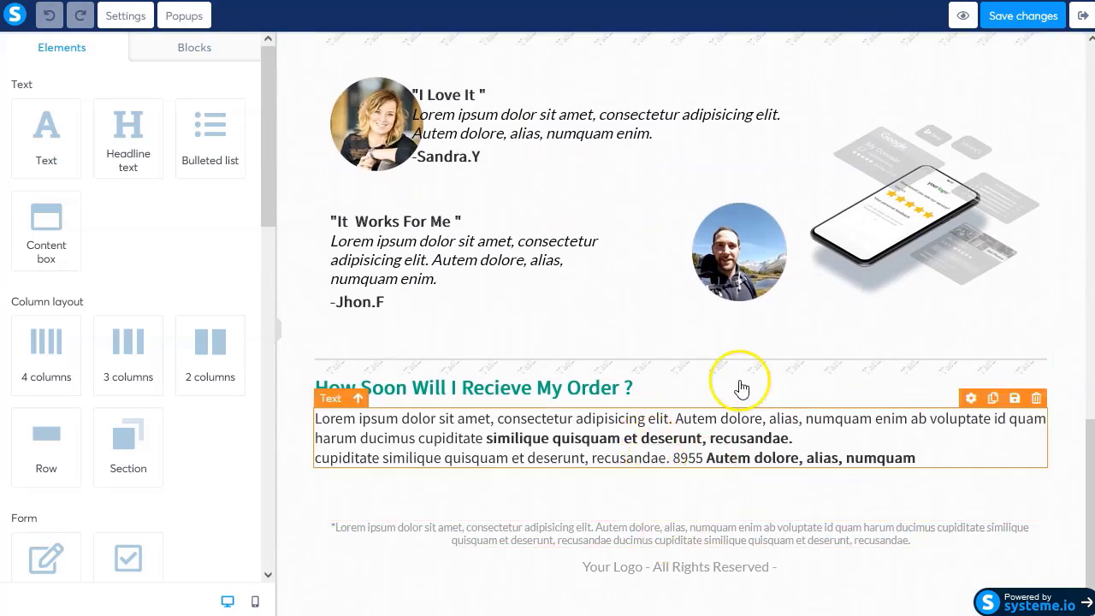
{"action": "scroll", "coordinate": [741, 380], "scroll_direction": "up", "scroll_amount": 8}
{"action": "scroll", "coordinate": [741, 343], "scroll_direction": "up", "scroll_amount": 5}
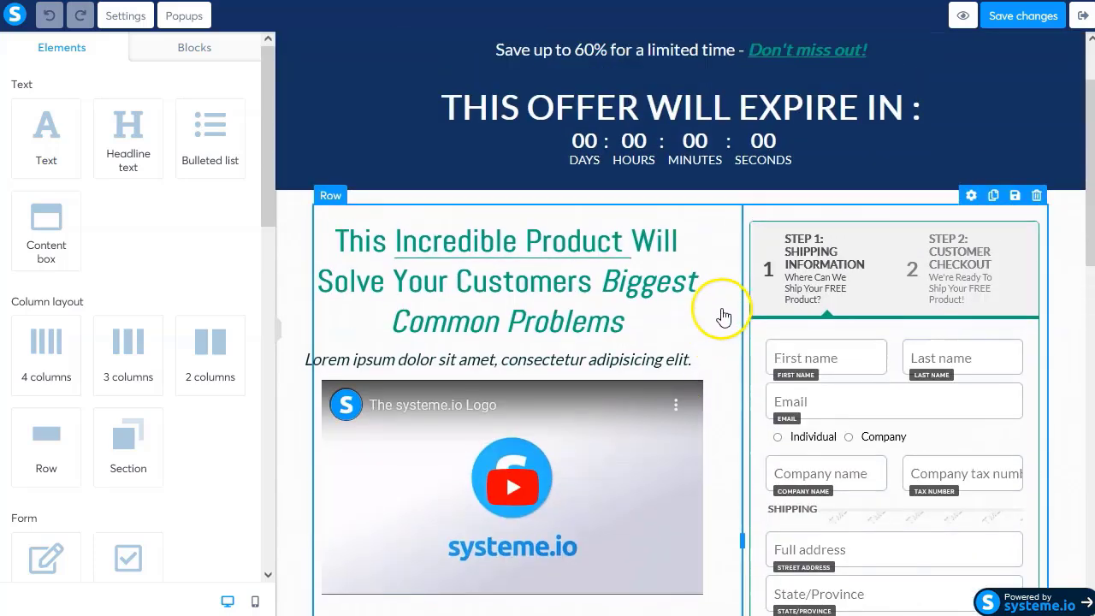
{"action": "scroll", "coordinate": [724, 318], "scroll_direction": "up", "scroll_amount": 2}
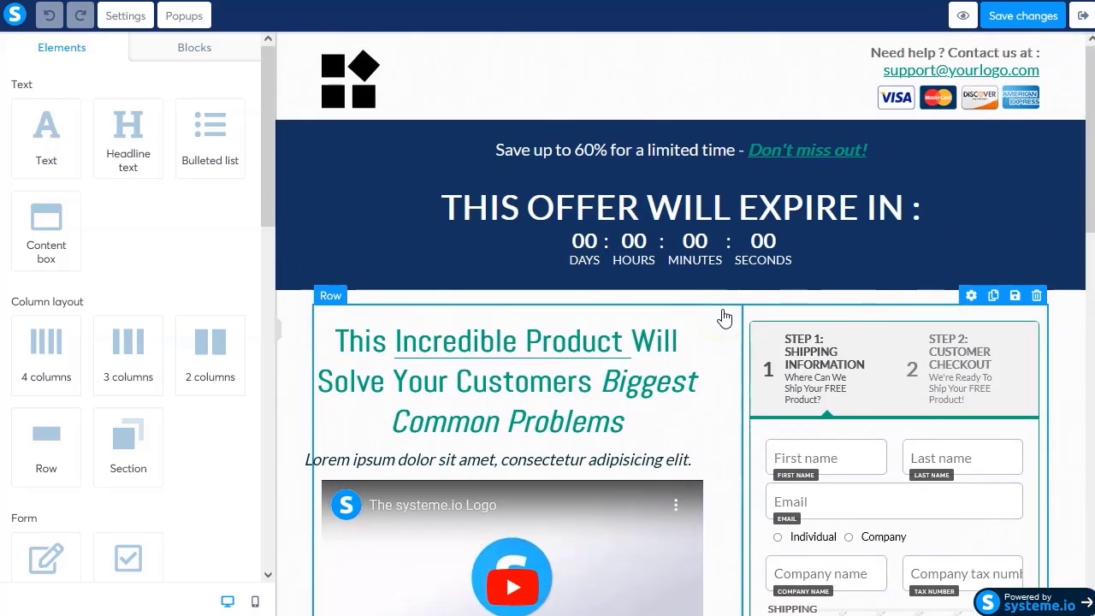
{"action": "left_click", "coordinate": [674, 265]}
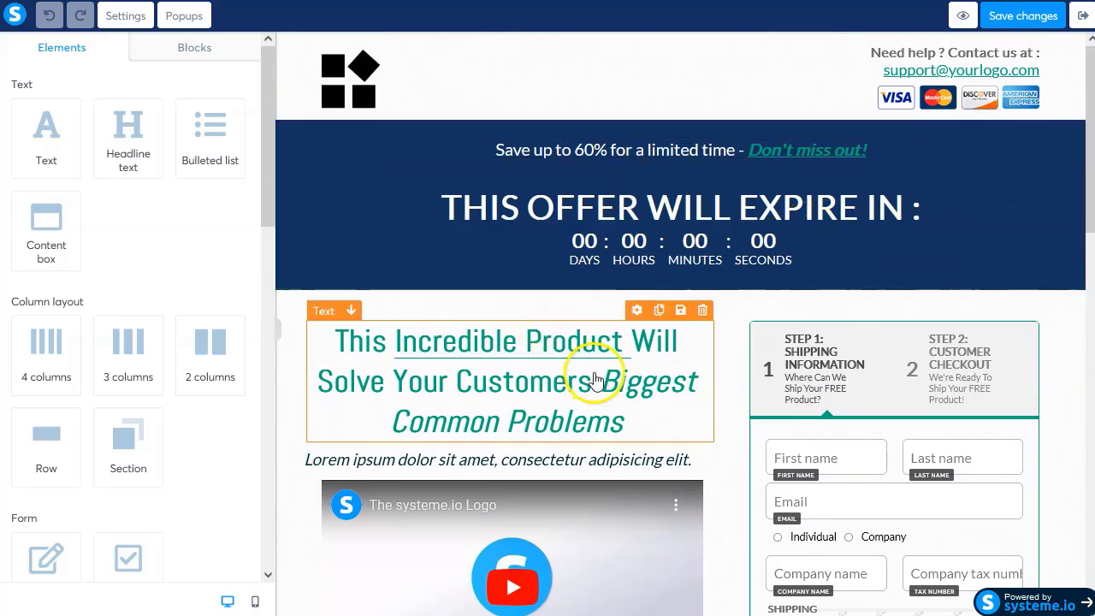
{"action": "scroll", "coordinate": [596, 381], "scroll_direction": "down", "scroll_amount": 1}
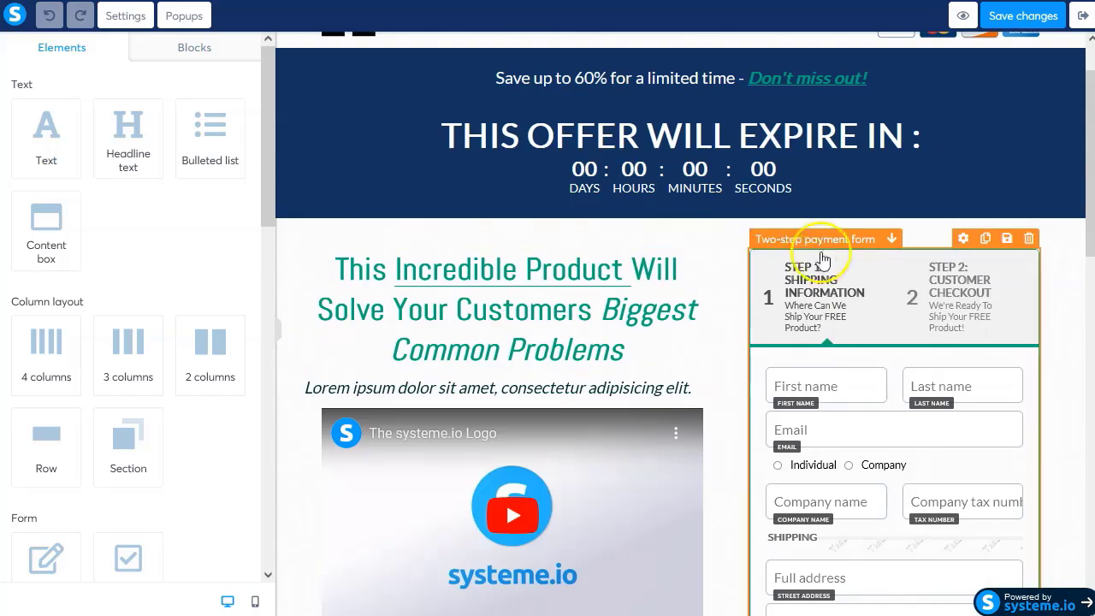
Exit the page editor and delete the check con obump order form step from the funnel.
{"action": "left_click", "coordinate": [1082, 17]}
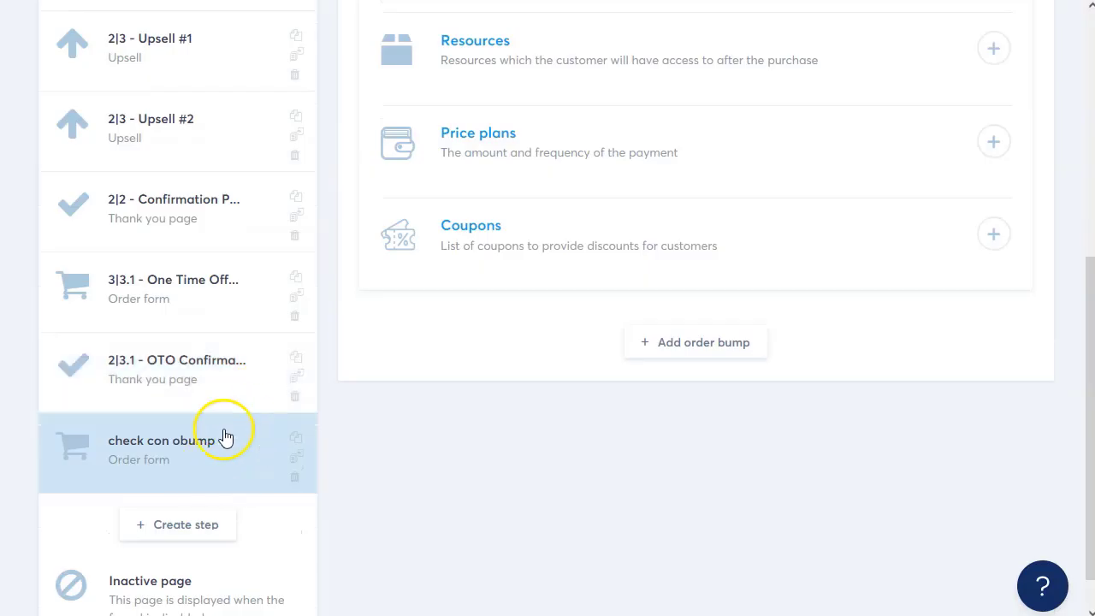
{"action": "left_click", "coordinate": [294, 477]}
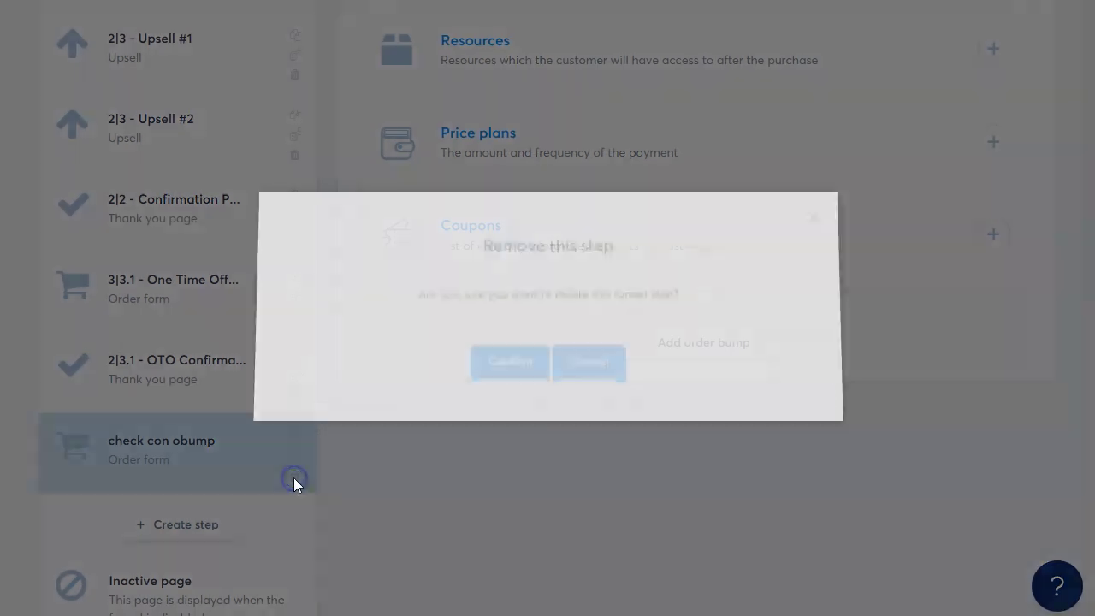
{"action": "left_click", "coordinate": [507, 367]}
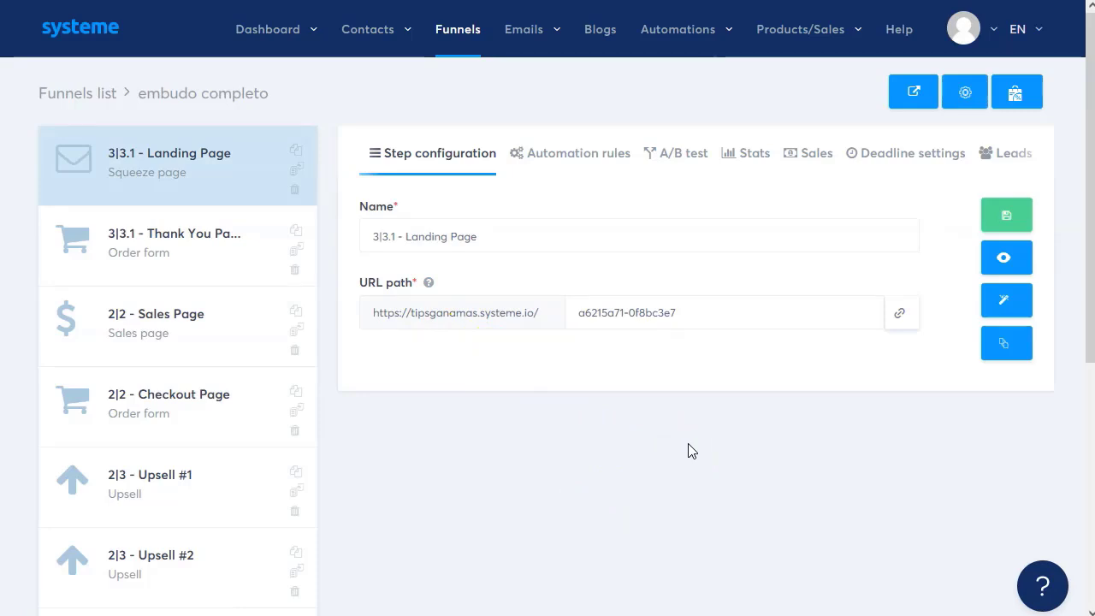
Return to the funnels list, browse its pages and open the HANDMADE CREATIONS funnel.
{"action": "left_click", "coordinate": [76, 101]}
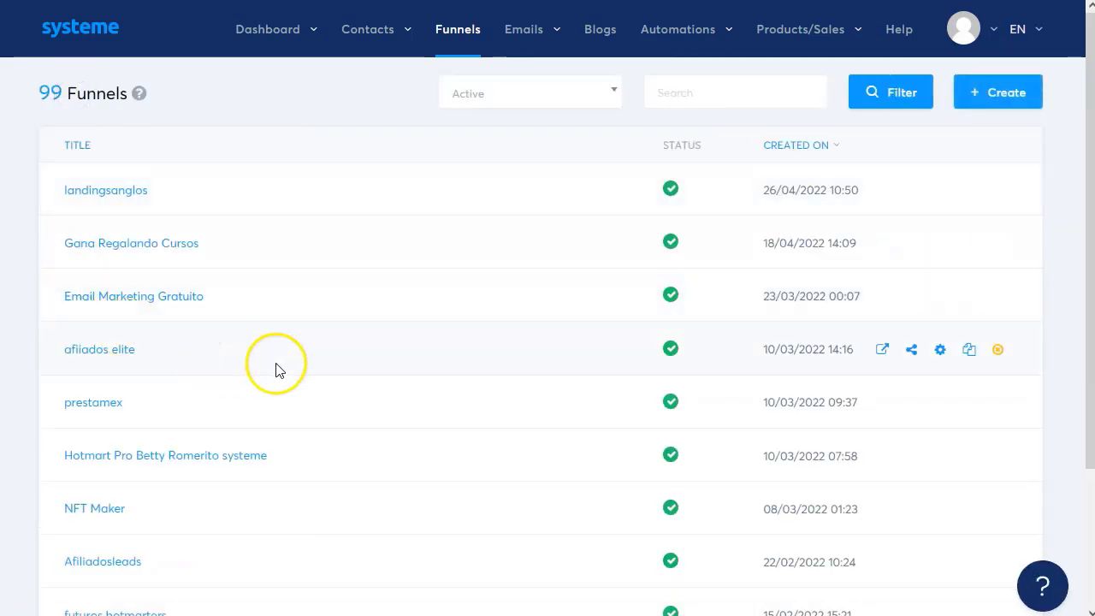
{"action": "scroll", "coordinate": [294, 479], "scroll_direction": "down", "scroll_amount": 2}
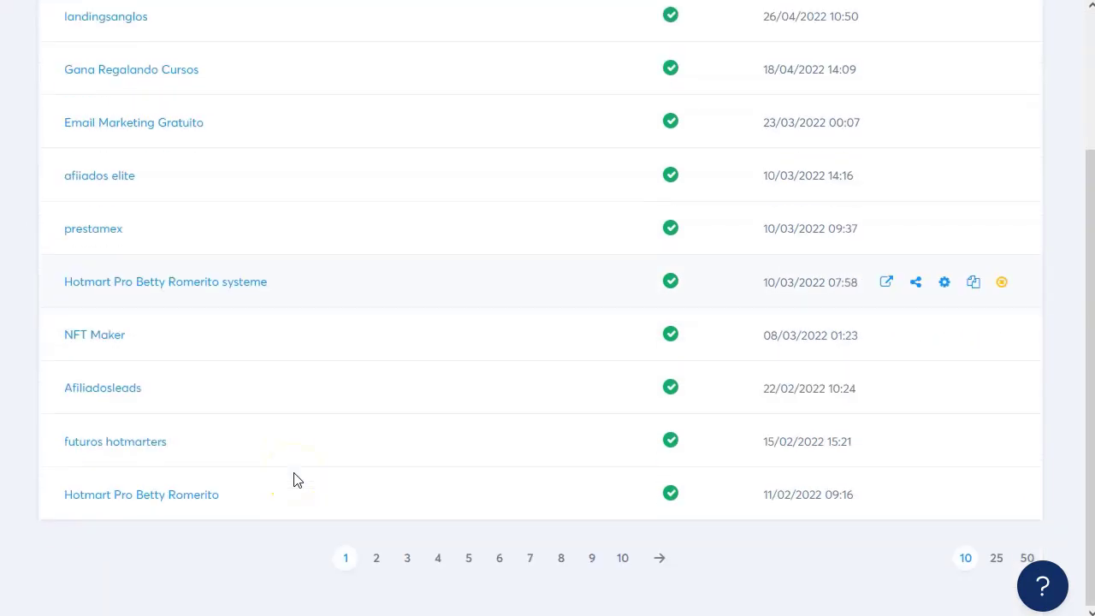
{"action": "left_click", "coordinate": [377, 556]}
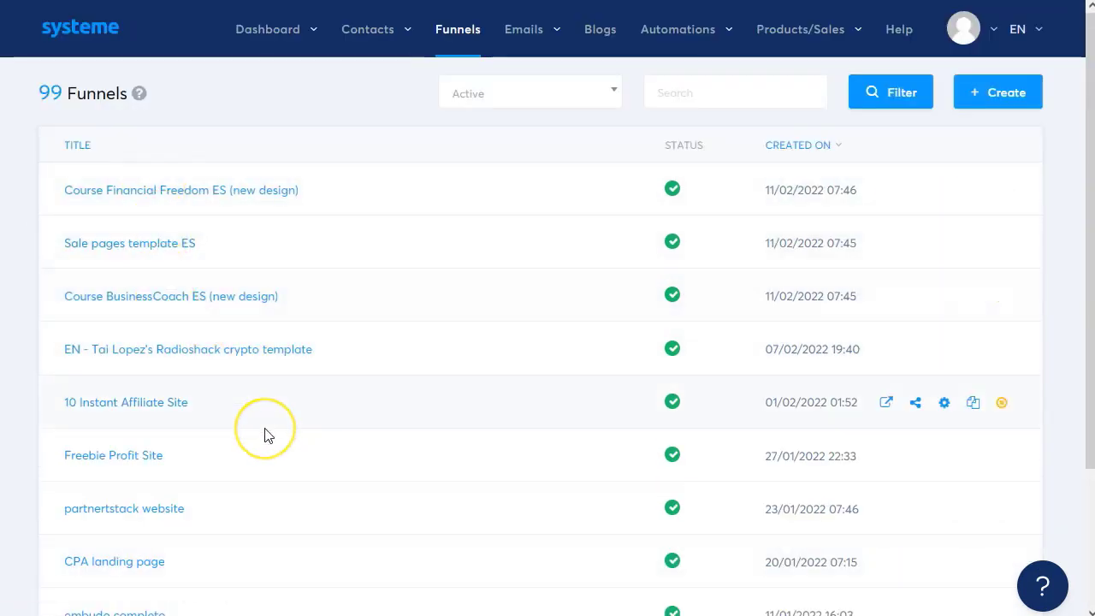
{"action": "scroll", "coordinate": [265, 436], "scroll_direction": "down", "scroll_amount": 1}
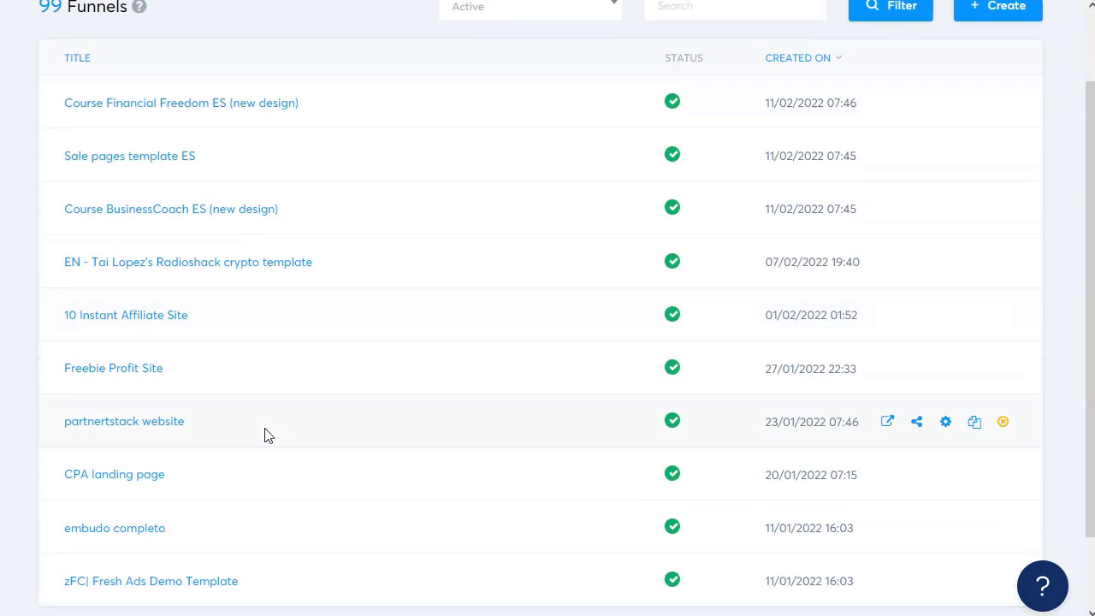
{"action": "scroll", "coordinate": [265, 435], "scroll_direction": "down", "scroll_amount": 1}
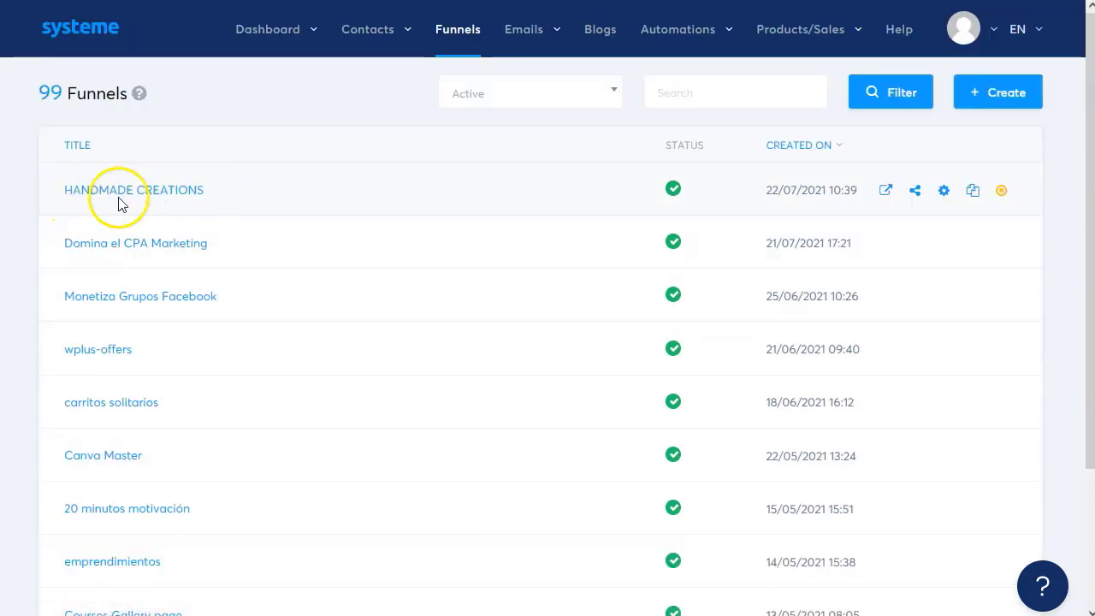
{"action": "left_click", "coordinate": [122, 190]}
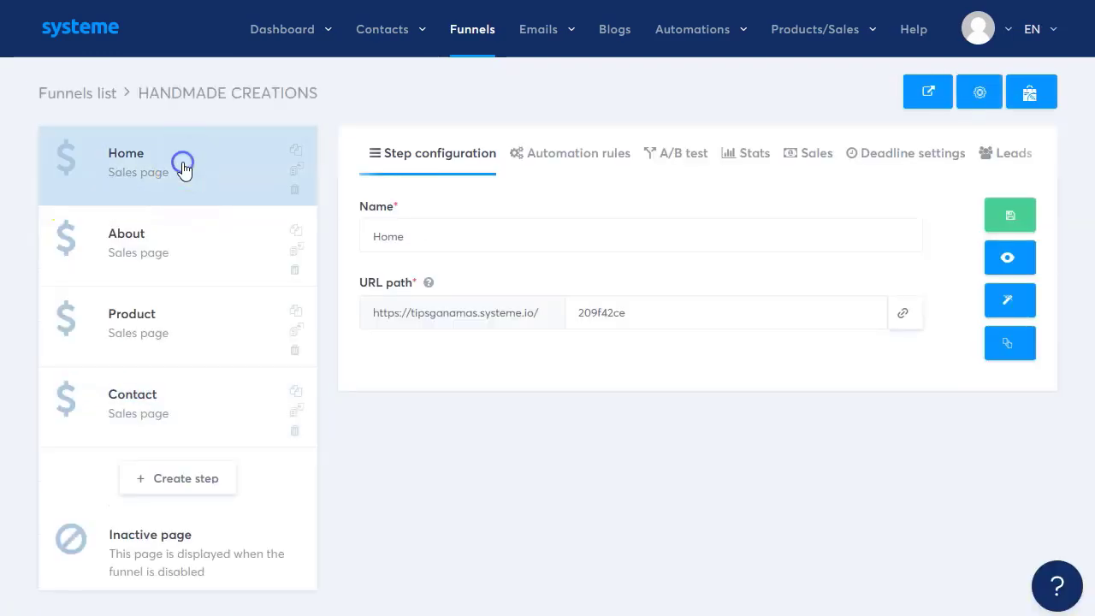
Look through the About, Product and Contact steps of the HANDMADE CREATIONS funnel.
{"action": "left_click", "coordinate": [180, 241]}
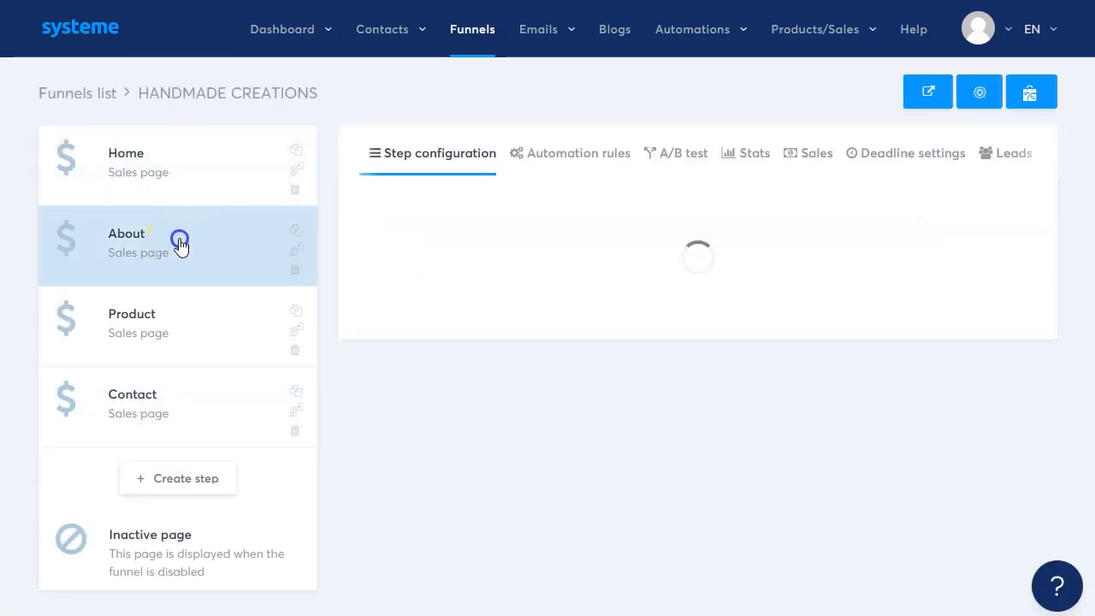
{"action": "left_click", "coordinate": [173, 317]}
{"action": "left_click", "coordinate": [166, 416]}
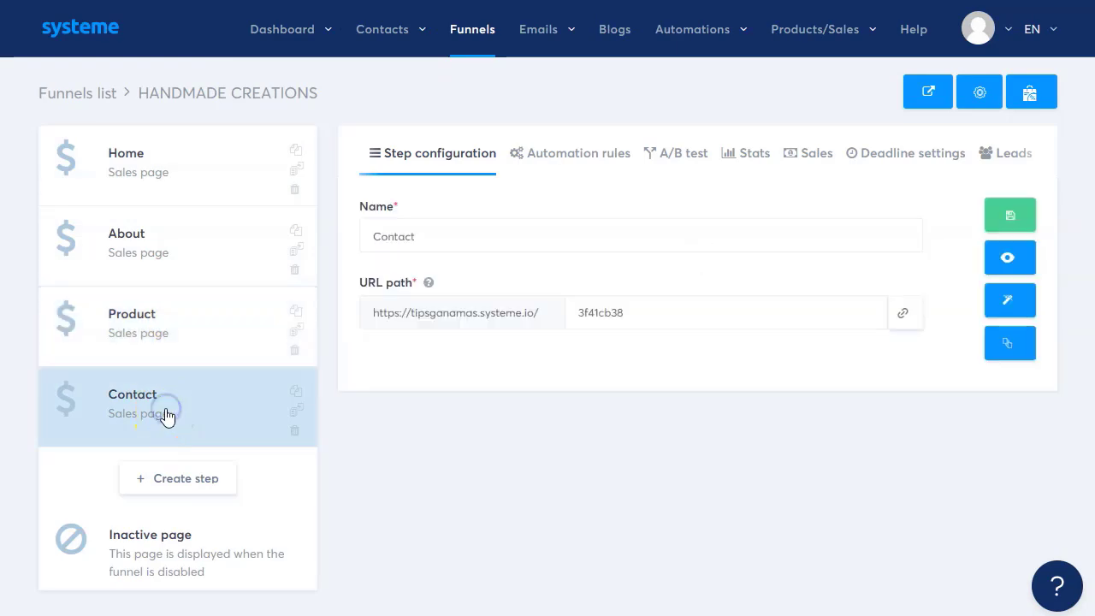
Preview the funnel's Home sales page and review it down to the backpack product cards.
{"action": "left_click", "coordinate": [165, 181]}
{"action": "left_click", "coordinate": [1007, 258]}
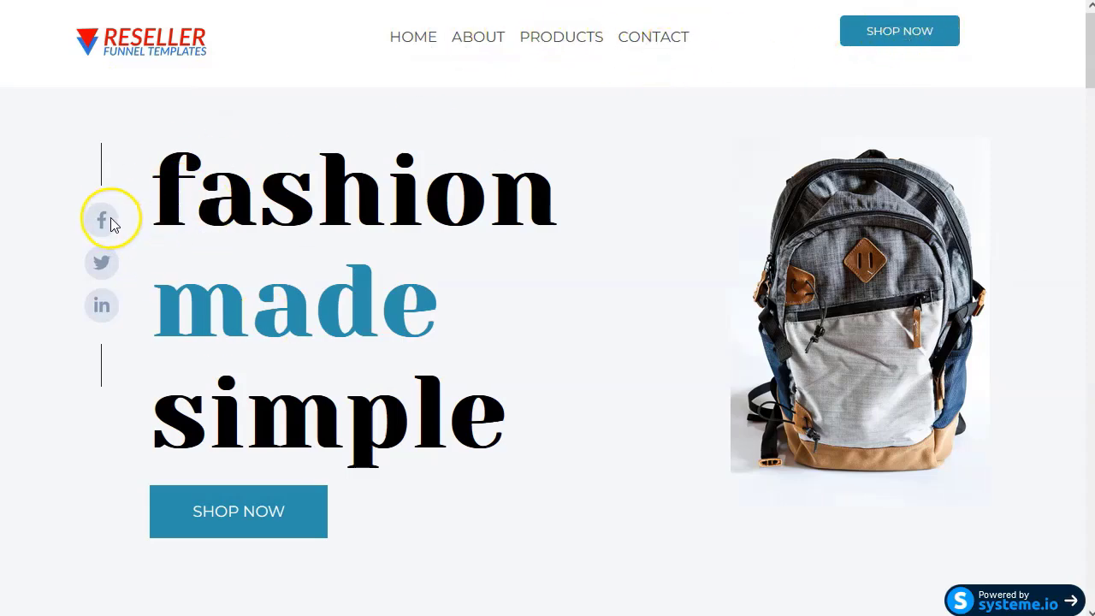
{"action": "scroll", "coordinate": [447, 311], "scroll_direction": "down", "scroll_amount": 3}
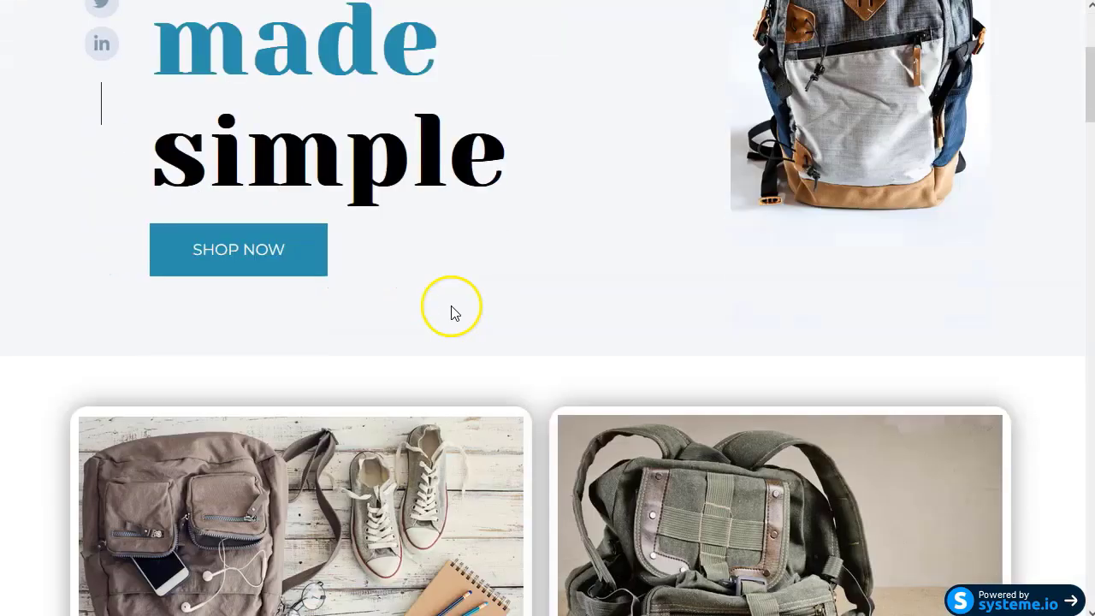
{"action": "scroll", "coordinate": [550, 327], "scroll_direction": "down", "scroll_amount": 4}
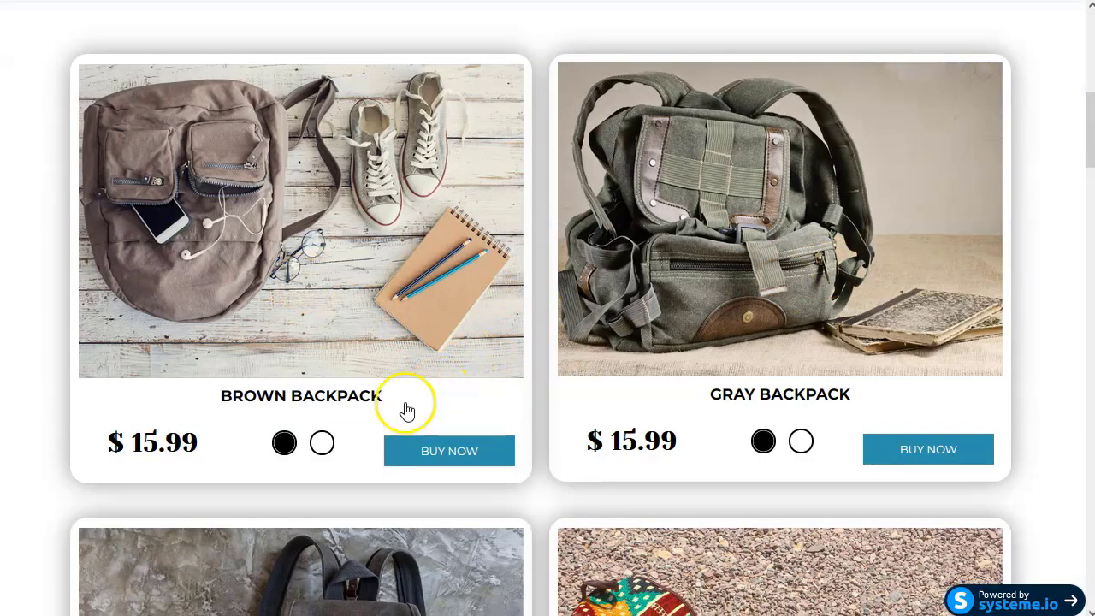
Review the rest of the Home sales page preview, from the remaining product cards through testimonials and discounted arrivals to the contact form and footer.
{"action": "scroll", "coordinate": [176, 416], "scroll_direction": "down", "scroll_amount": 6}
{"action": "scroll", "coordinate": [317, 391], "scroll_direction": "down", "scroll_amount": 2}
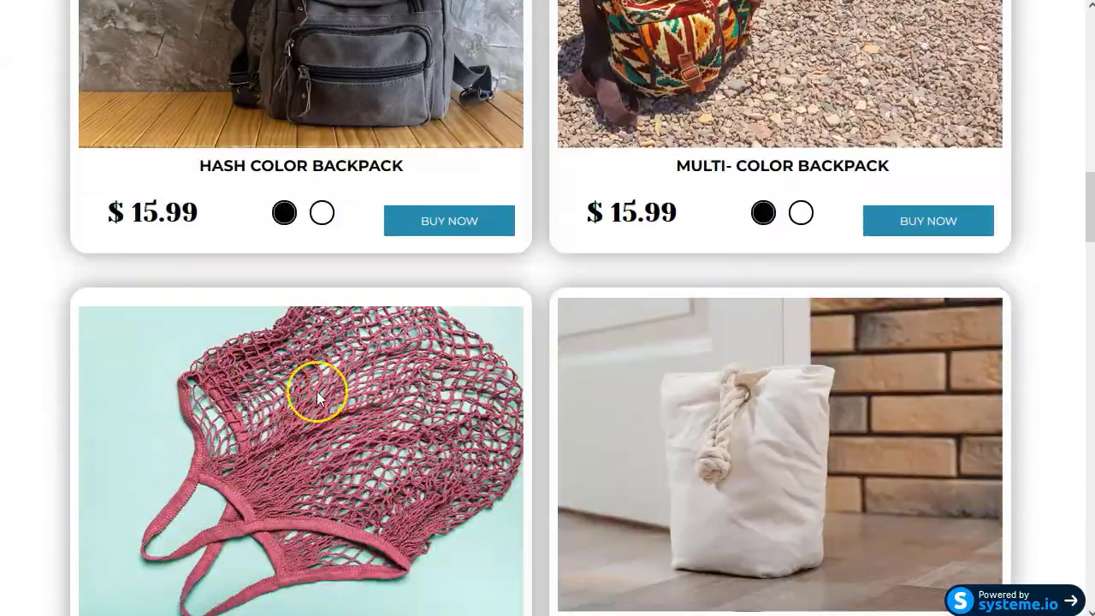
{"action": "scroll", "coordinate": [460, 386], "scroll_direction": "down", "scroll_amount": 5}
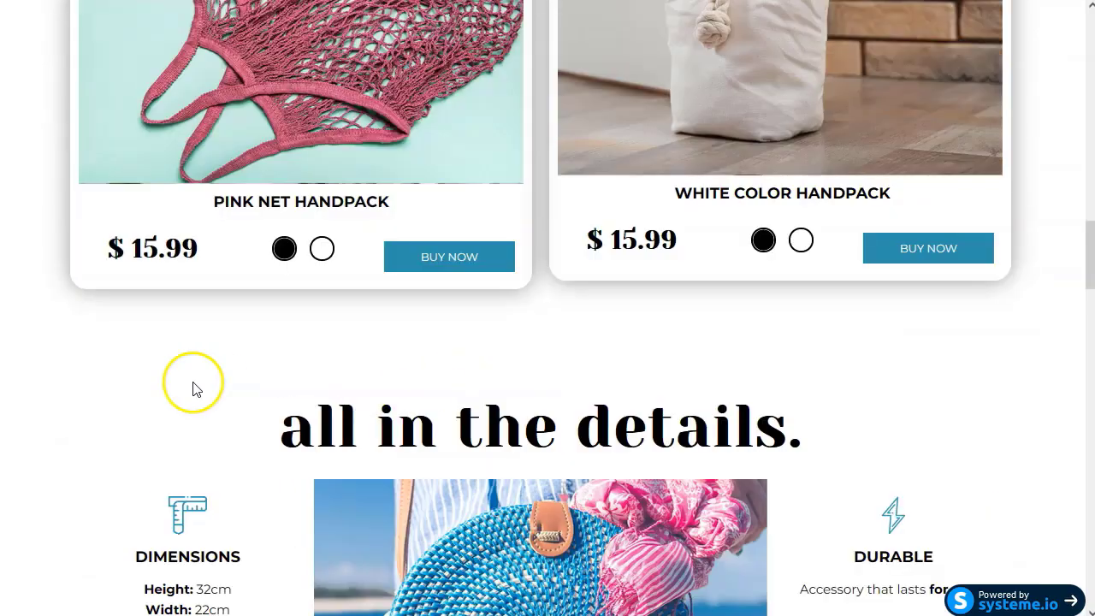
{"action": "scroll", "coordinate": [193, 386], "scroll_direction": "down", "scroll_amount": 4}
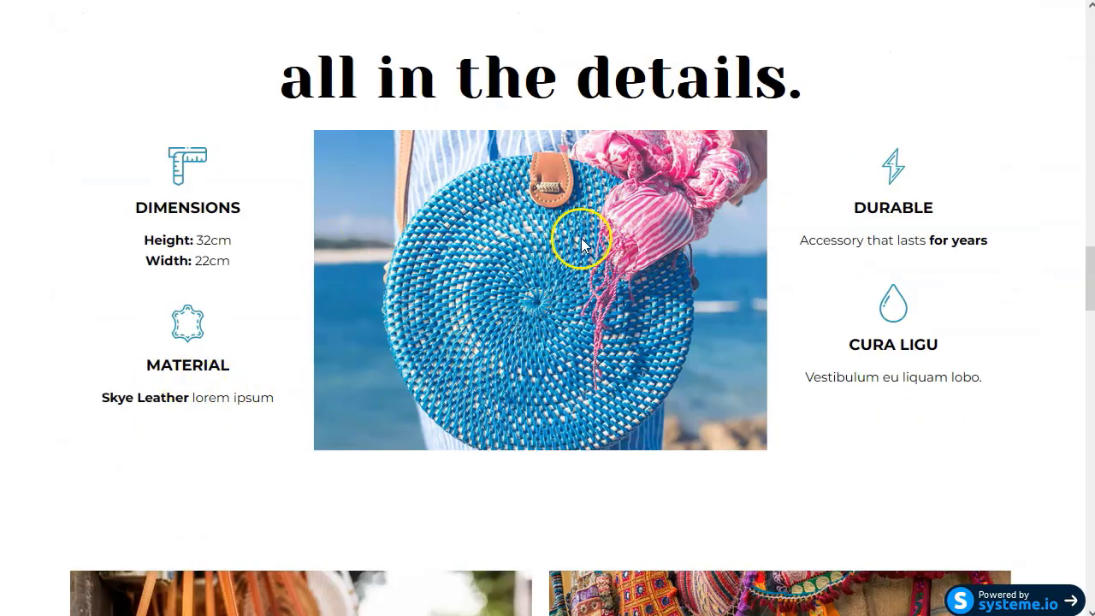
{"action": "scroll", "coordinate": [580, 248], "scroll_direction": "down", "scroll_amount": 1}
{"action": "scroll", "coordinate": [334, 295], "scroll_direction": "down", "scroll_amount": 2}
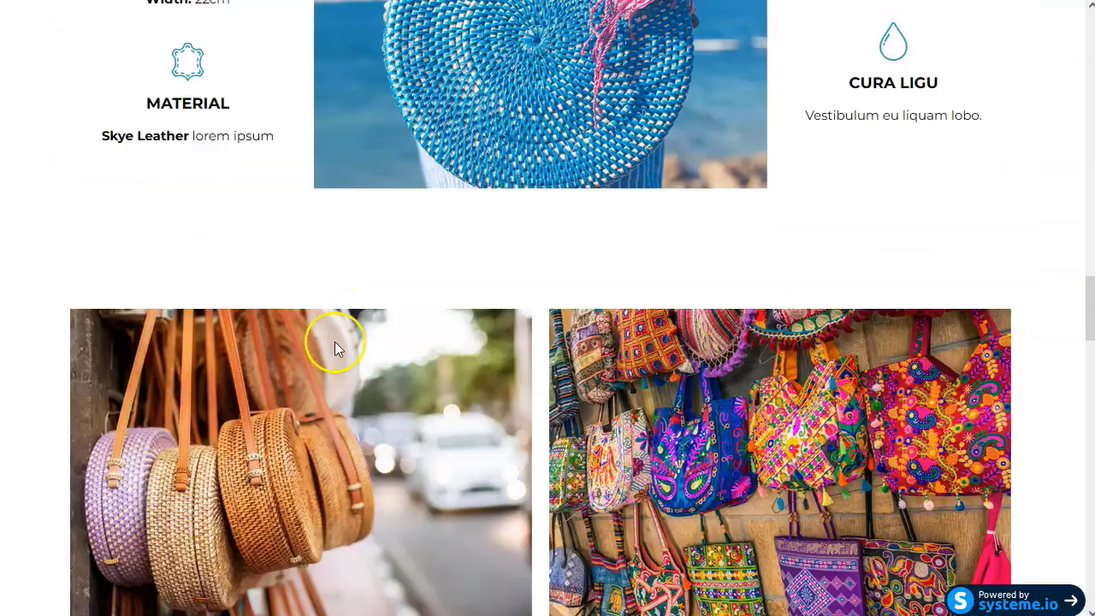
{"action": "scroll", "coordinate": [336, 355], "scroll_direction": "down", "scroll_amount": 2}
{"action": "scroll", "coordinate": [340, 367], "scroll_direction": "down", "scroll_amount": 4}
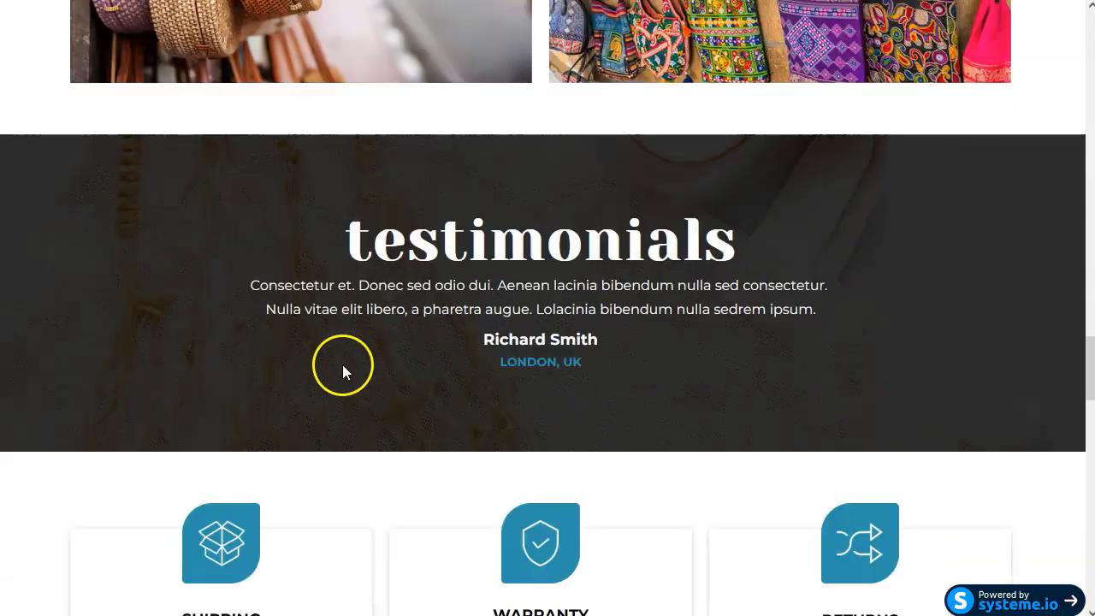
{"action": "scroll", "coordinate": [539, 351], "scroll_direction": "down", "scroll_amount": 7}
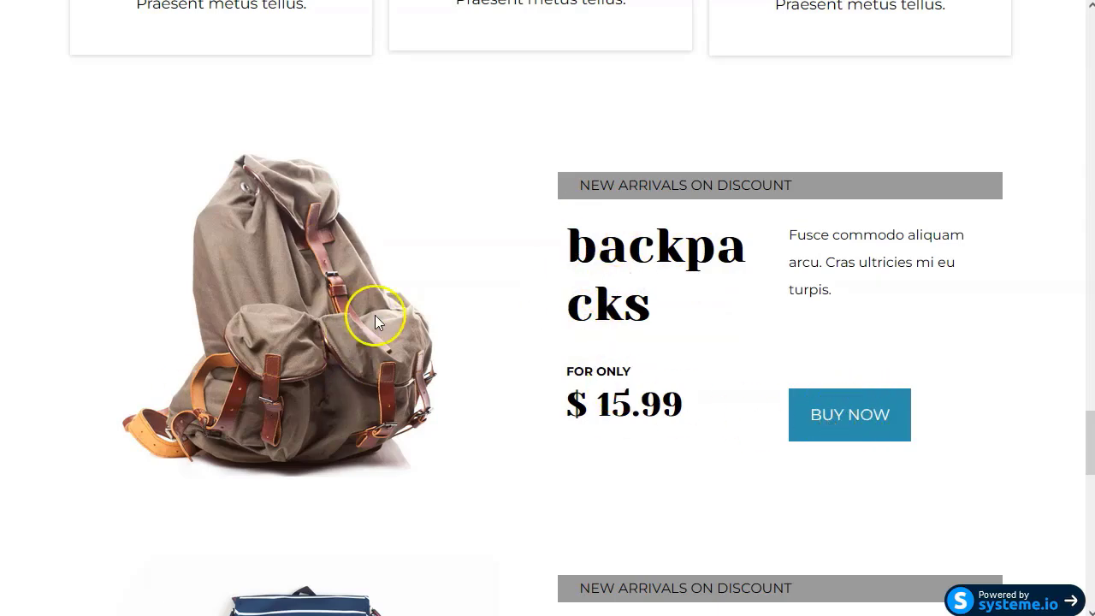
{"action": "scroll", "coordinate": [375, 314], "scroll_direction": "down", "scroll_amount": 10}
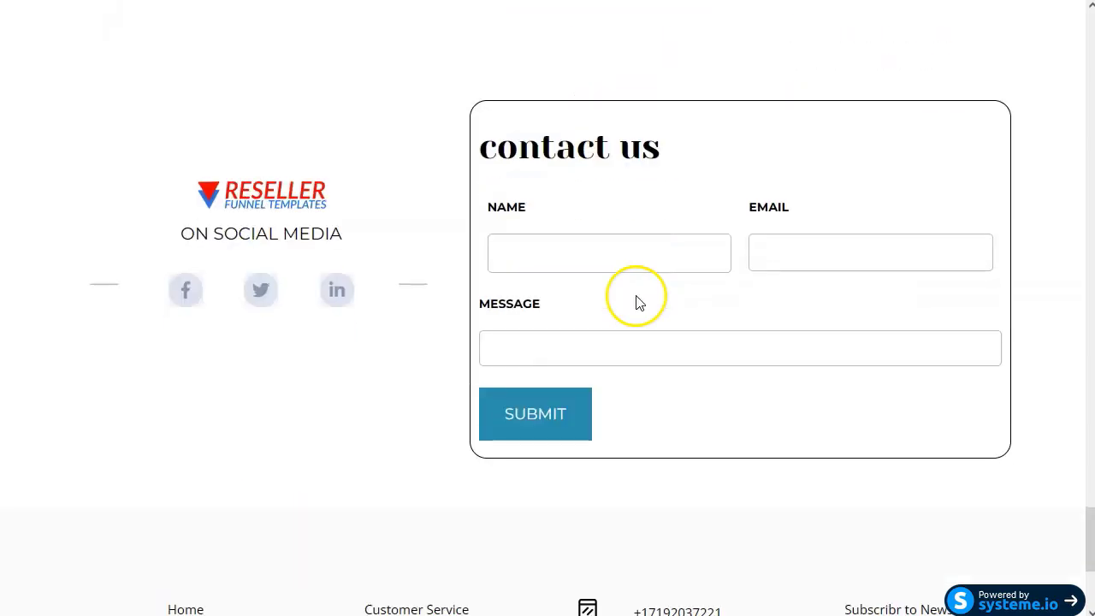
{"action": "scroll", "coordinate": [637, 301], "scroll_direction": "down", "scroll_amount": 4}
{"action": "scroll", "coordinate": [638, 296], "scroll_direction": "up", "scroll_amount": 12}
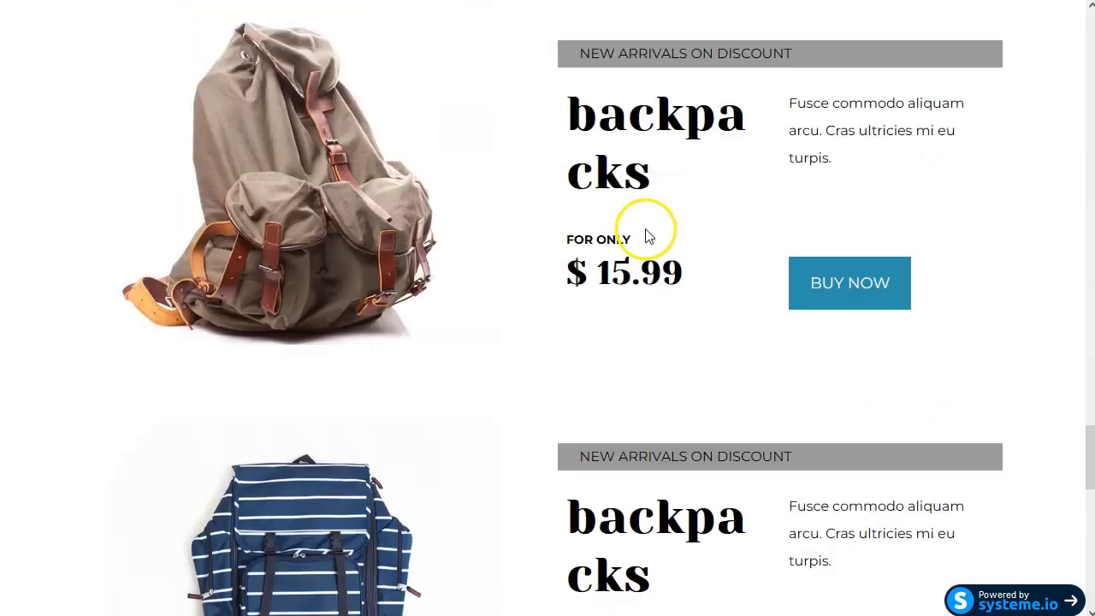
{"action": "scroll", "coordinate": [648, 237], "scroll_direction": "up", "scroll_amount": 2}
{"action": "scroll", "coordinate": [398, 247], "scroll_direction": "up", "scroll_amount": 15}
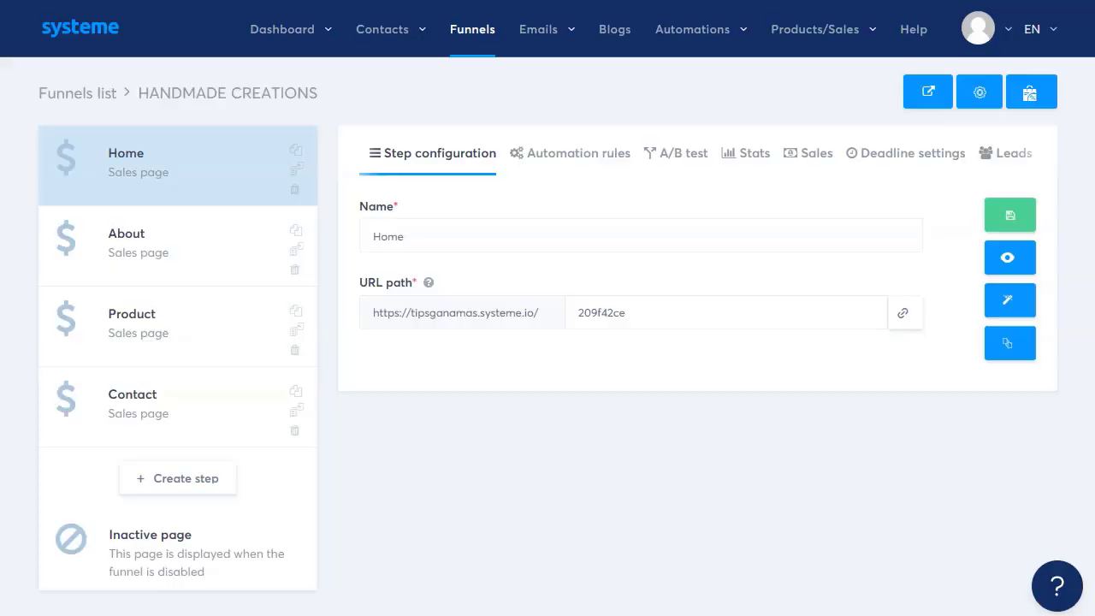
Preview the HANDMADE CREATIONS funnel's About sales page and look through it down to the footer.
{"action": "left_click", "coordinate": [157, 255]}
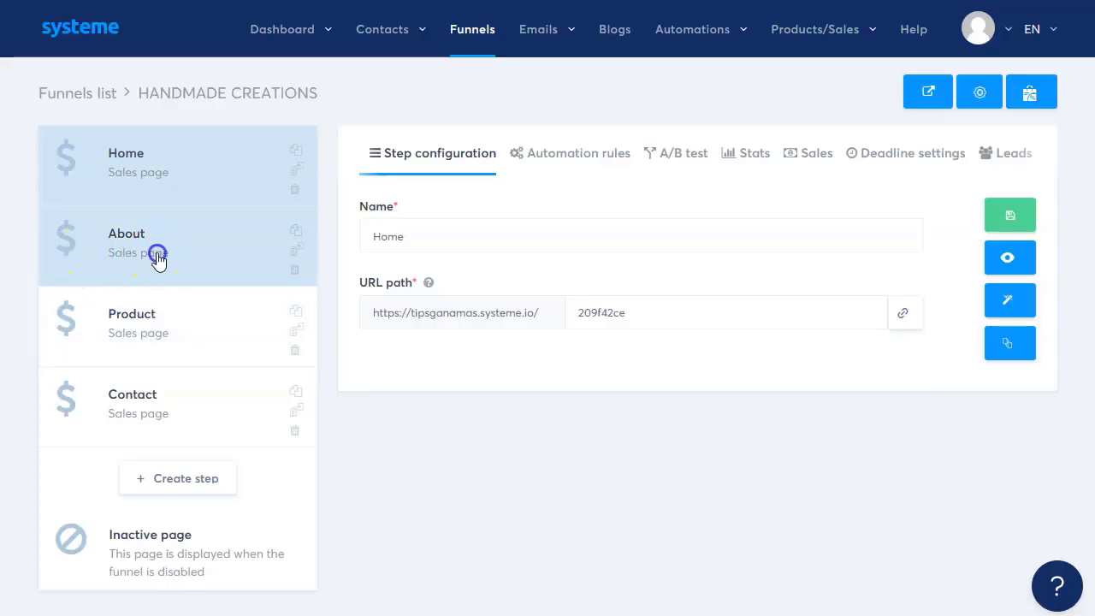
{"action": "left_click", "coordinate": [1008, 257]}
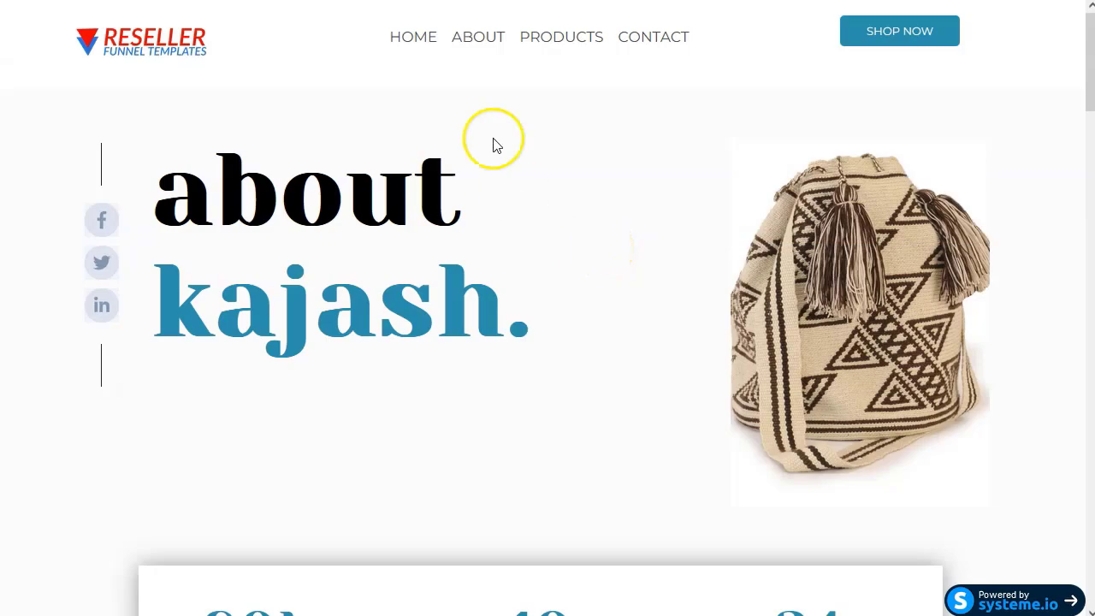
{"action": "scroll", "coordinate": [330, 262], "scroll_direction": "down", "scroll_amount": 10}
{"action": "scroll", "coordinate": [372, 336], "scroll_direction": "down", "scroll_amount": 15}
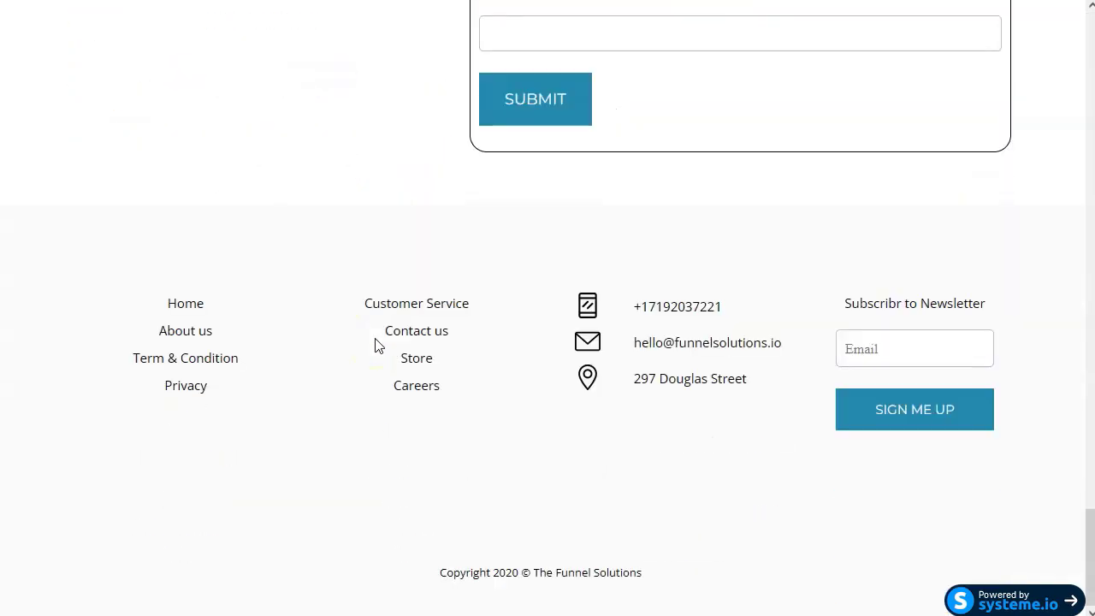
{"action": "scroll", "coordinate": [374, 334], "scroll_direction": "up", "scroll_amount": 20}
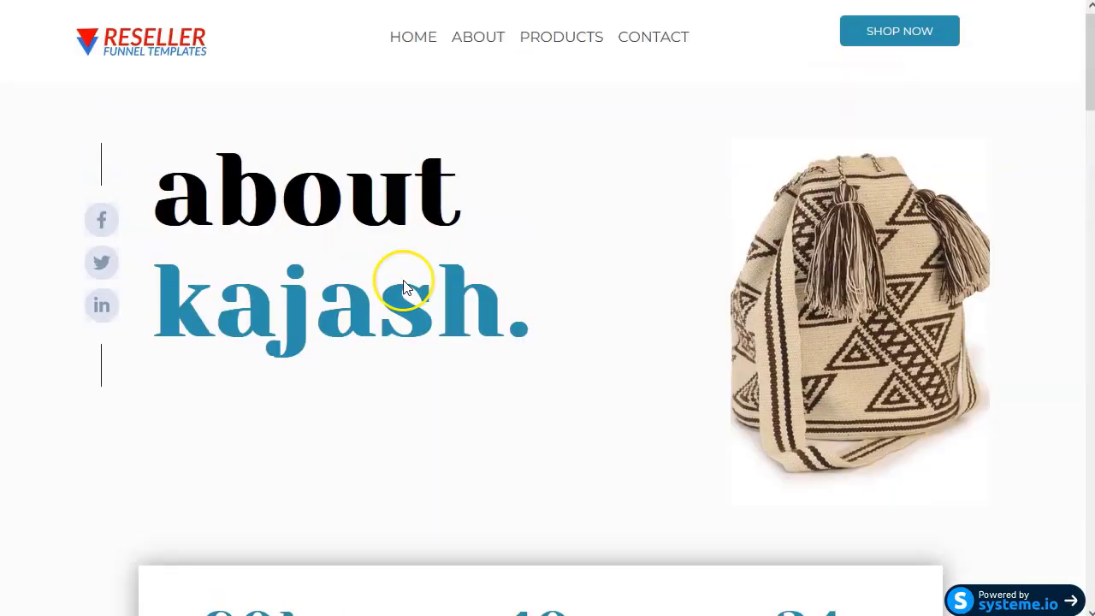
Open the Products page from the previewed site's navigation and review its backpack offer, product details, related products and testimonials.
{"action": "left_click", "coordinate": [567, 36]}
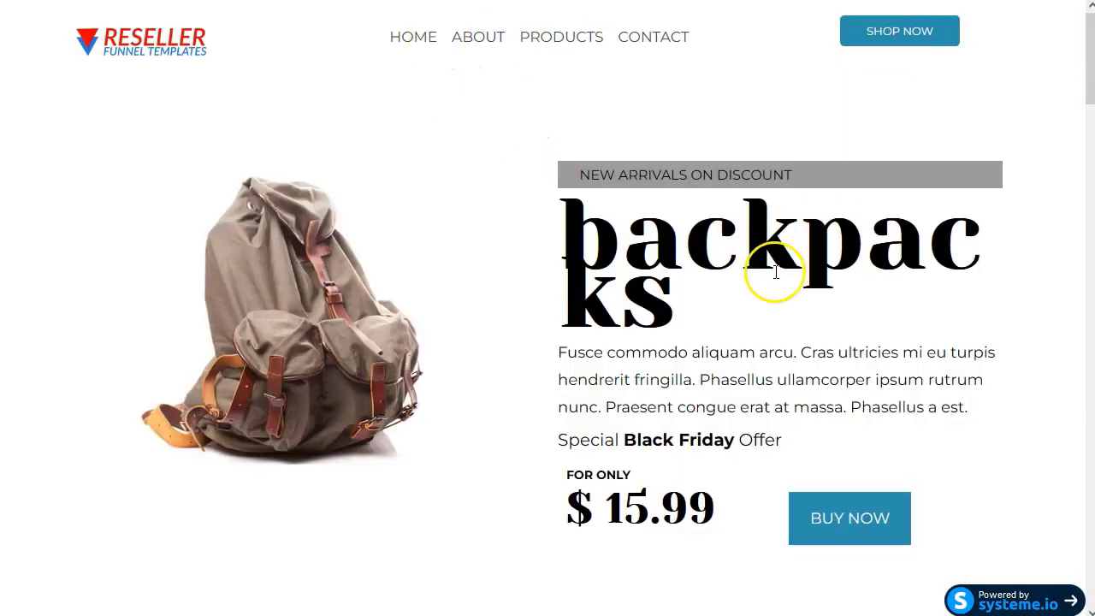
{"action": "scroll", "coordinate": [503, 354], "scroll_direction": "down", "scroll_amount": 6}
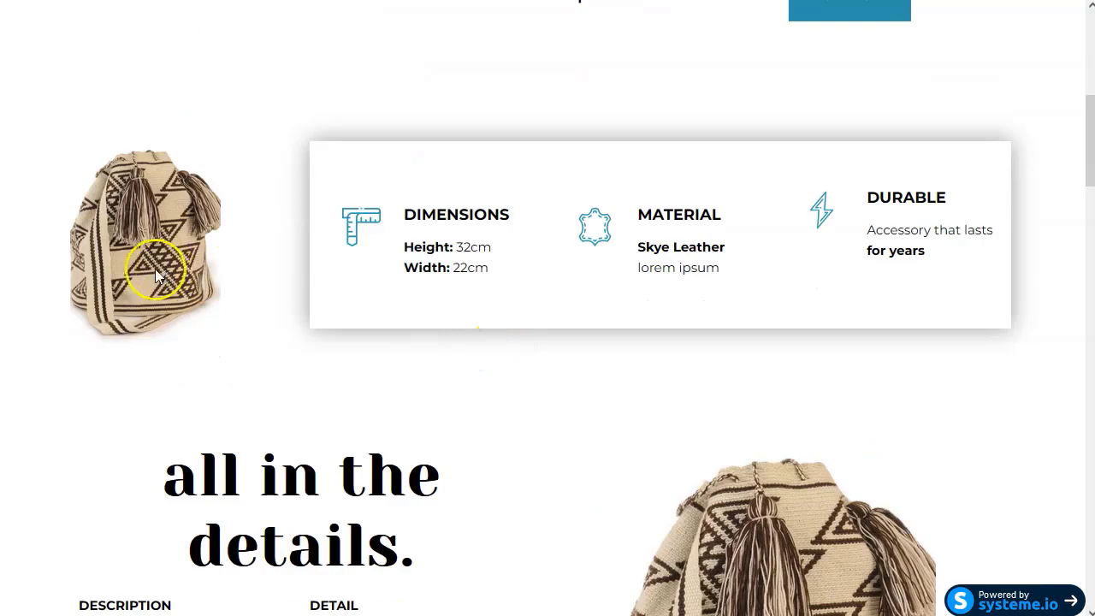
{"action": "scroll", "coordinate": [325, 327], "scroll_direction": "down", "scroll_amount": 3}
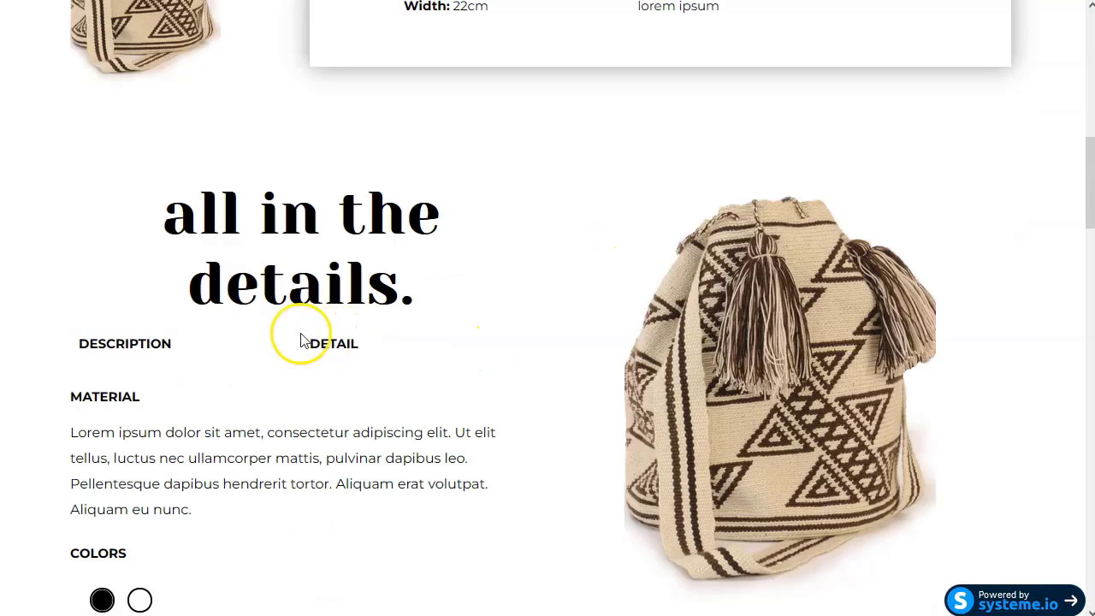
{"action": "scroll", "coordinate": [385, 380], "scroll_direction": "down", "scroll_amount": 14}
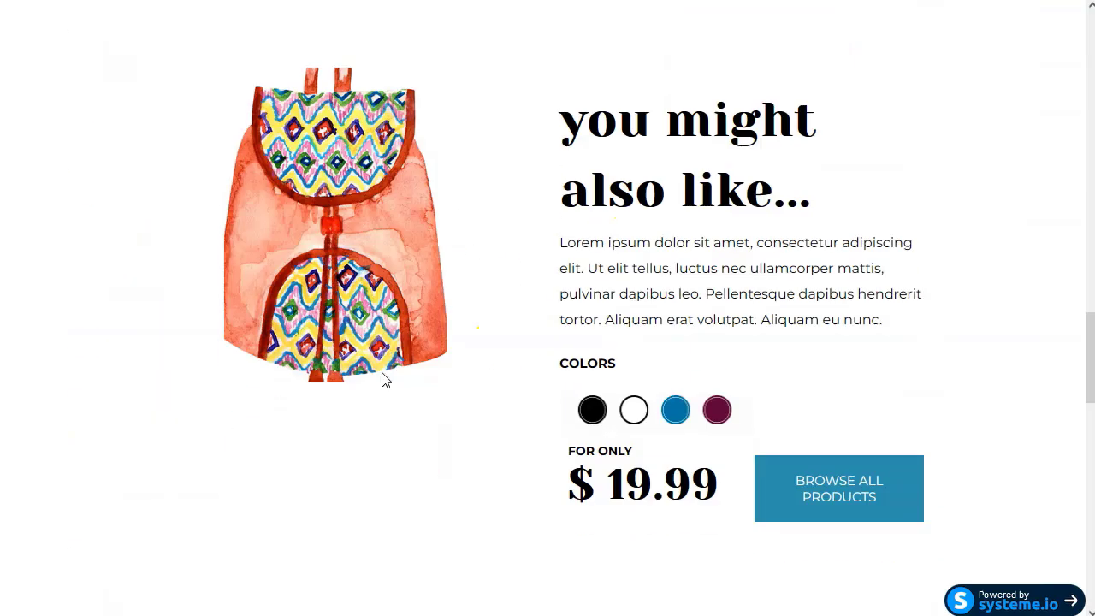
{"action": "scroll", "coordinate": [385, 379], "scroll_direction": "down", "scroll_amount": 5}
{"action": "scroll", "coordinate": [385, 380], "scroll_direction": "down", "scroll_amount": 9}
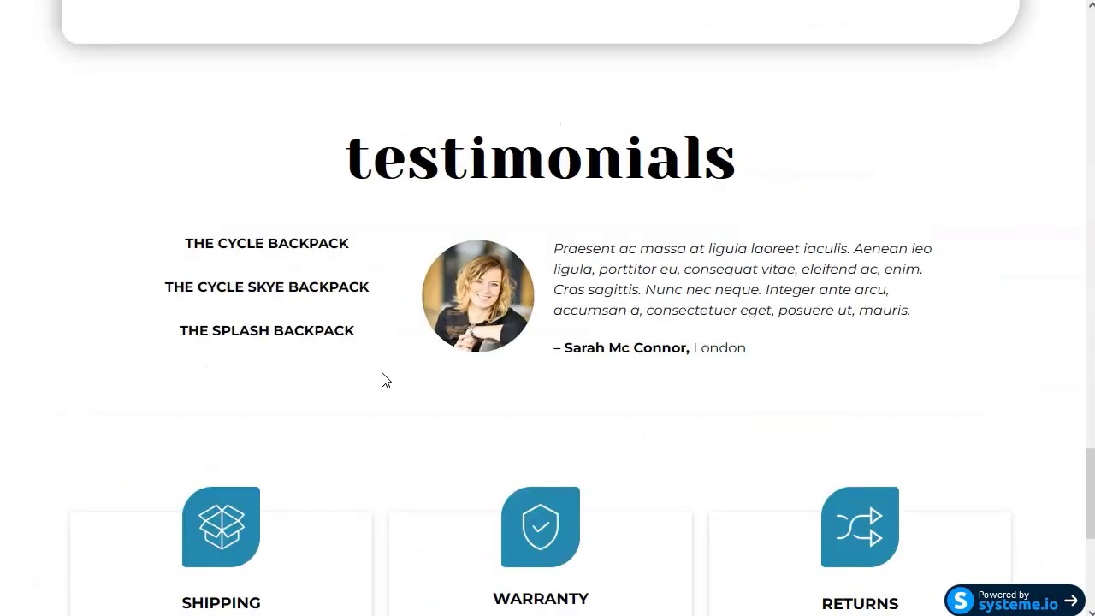
{"action": "scroll", "coordinate": [385, 379], "scroll_direction": "up", "scroll_amount": 5}
{"action": "scroll", "coordinate": [385, 380], "scroll_direction": "up", "scroll_amount": 15}
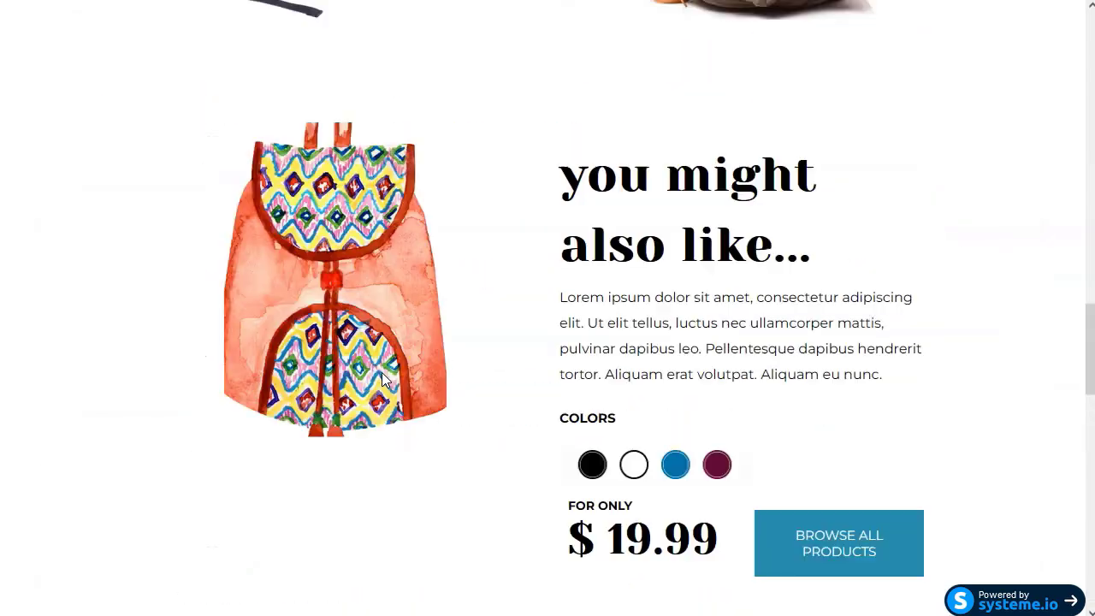
{"action": "scroll", "coordinate": [422, 285], "scroll_direction": "up", "scroll_amount": 2}
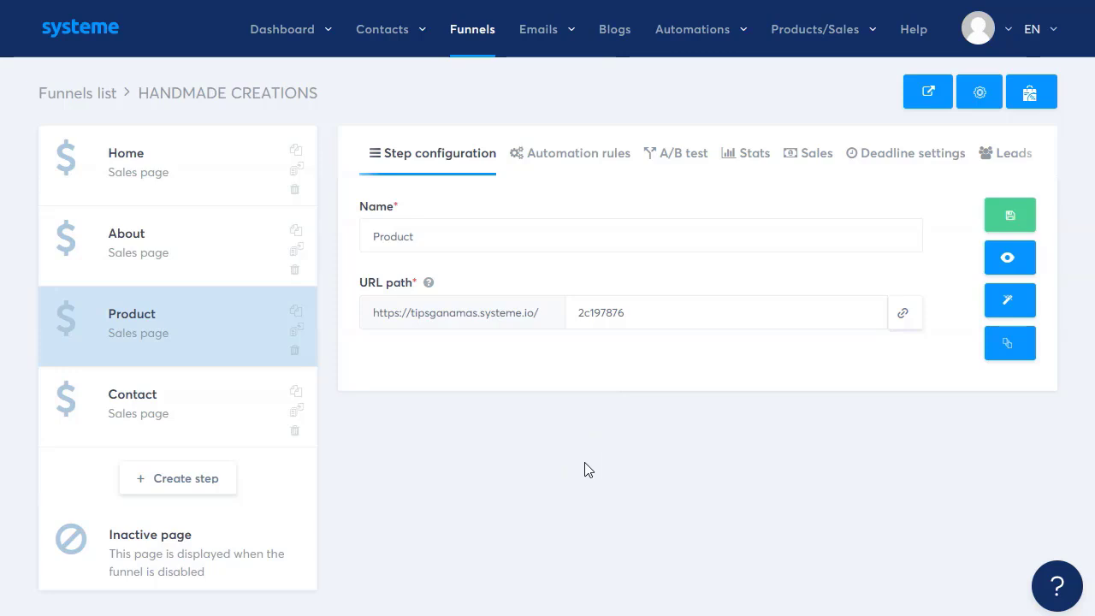
Return to page 1 of the funnels list and view the NFT Maker funnel's share link.
{"action": "left_click", "coordinate": [68, 101]}
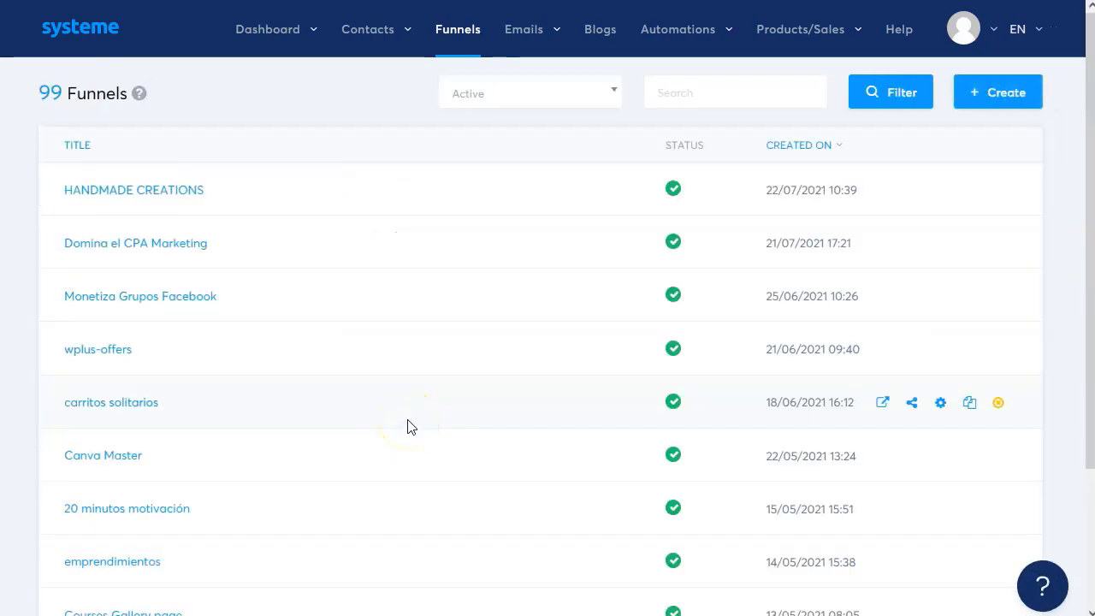
{"action": "scroll", "coordinate": [342, 325], "scroll_direction": "down", "scroll_amount": 3}
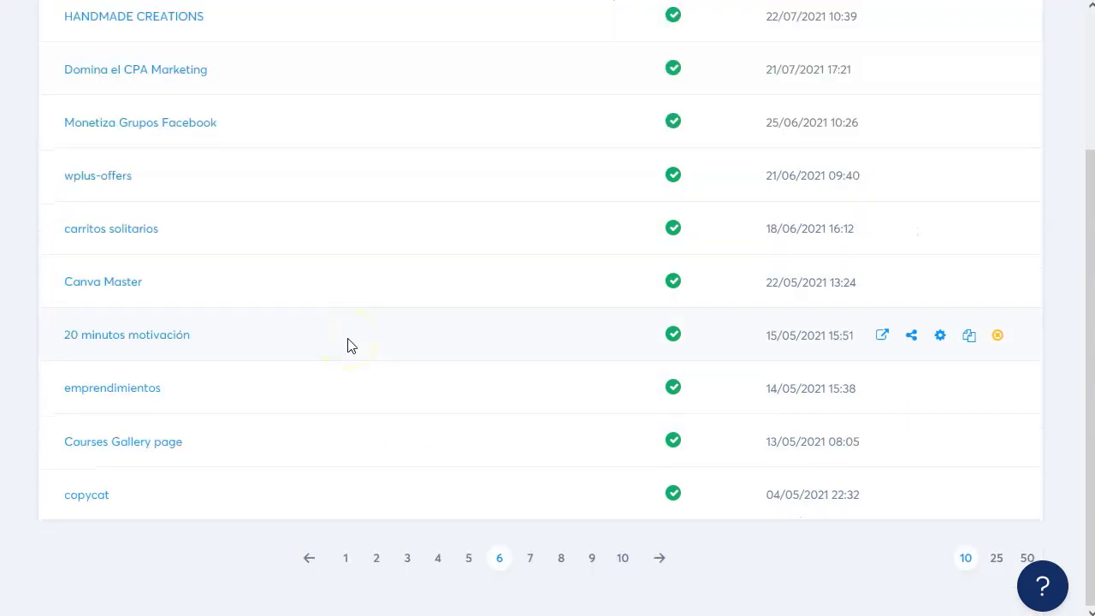
{"action": "left_click", "coordinate": [345, 557]}
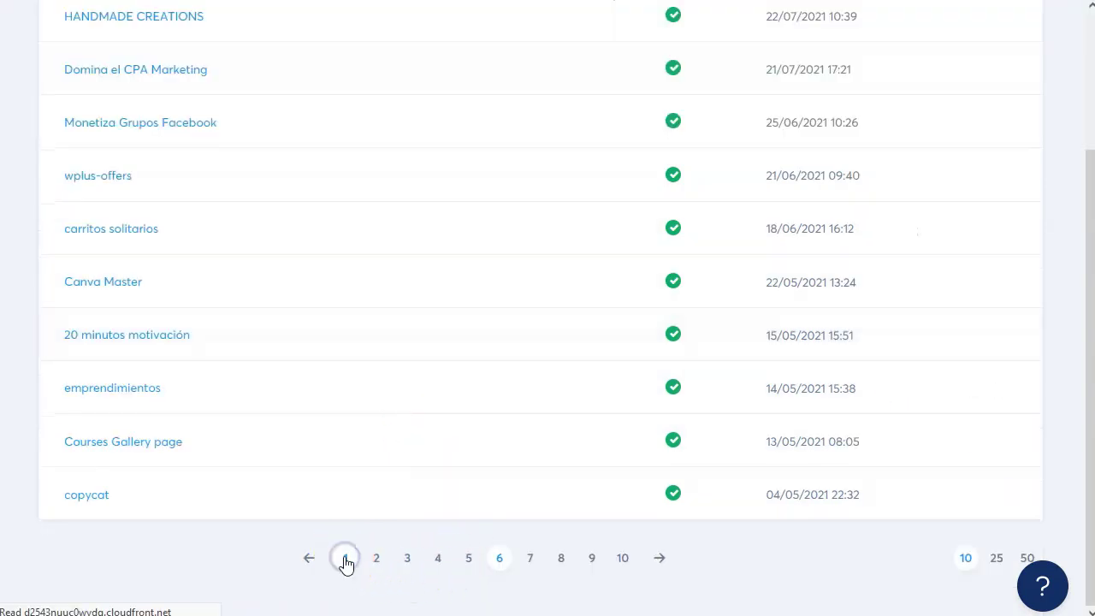
{"action": "scroll", "coordinate": [363, 377], "scroll_direction": "down", "scroll_amount": 3}
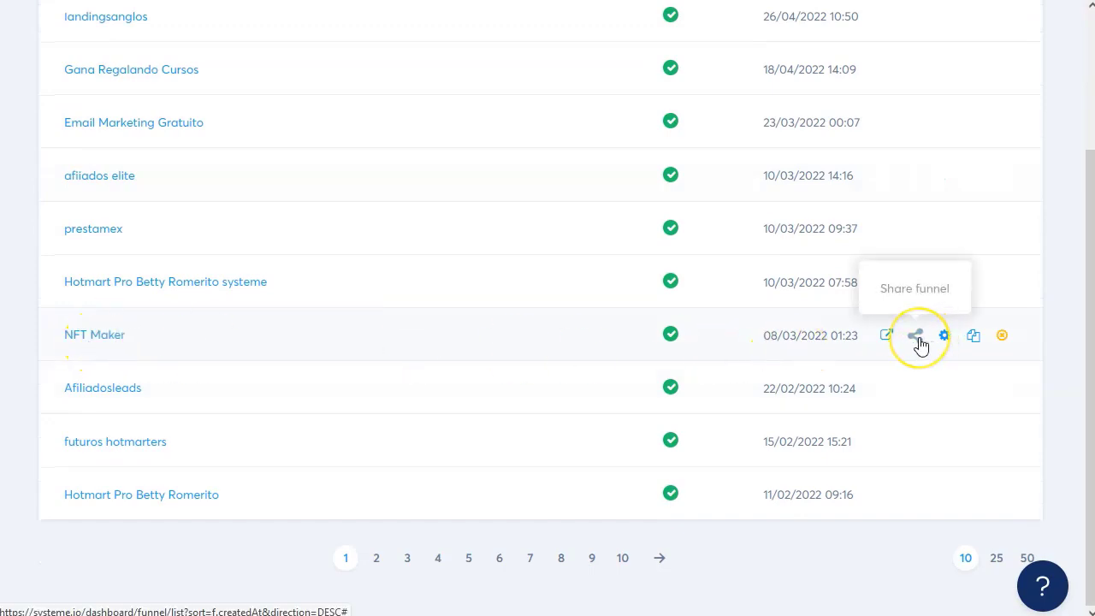
{"action": "left_click", "coordinate": [915, 335]}
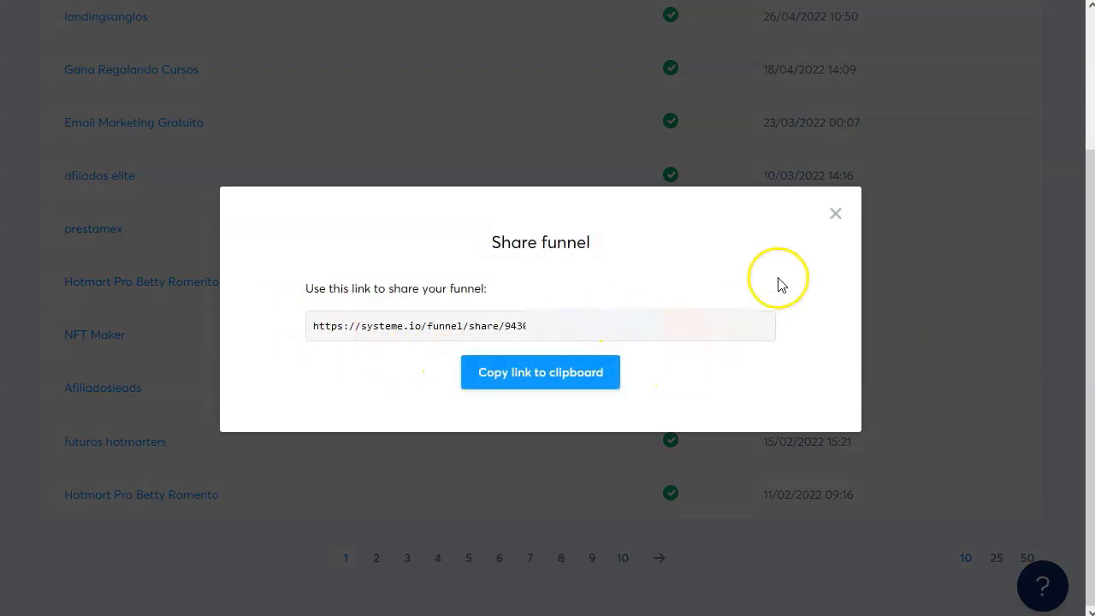
{"action": "left_click", "coordinate": [835, 214]}
Open the NFT Maker funnel, preview its NFTMaker squeeze page from headline to email form, and close the preview.
{"action": "left_click", "coordinate": [73, 335]}
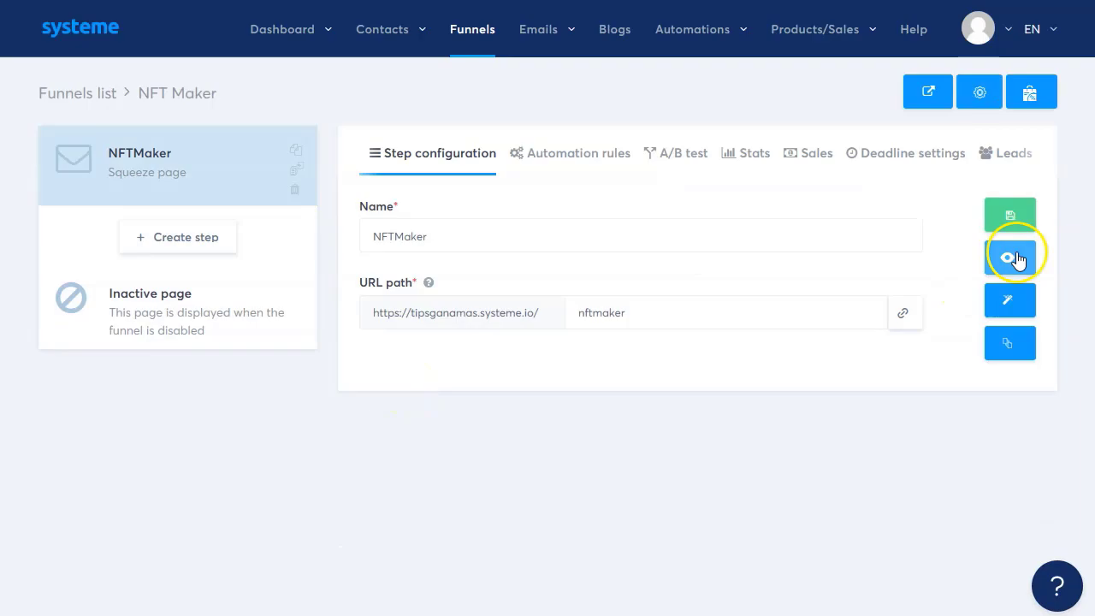
{"action": "left_click", "coordinate": [1010, 257]}
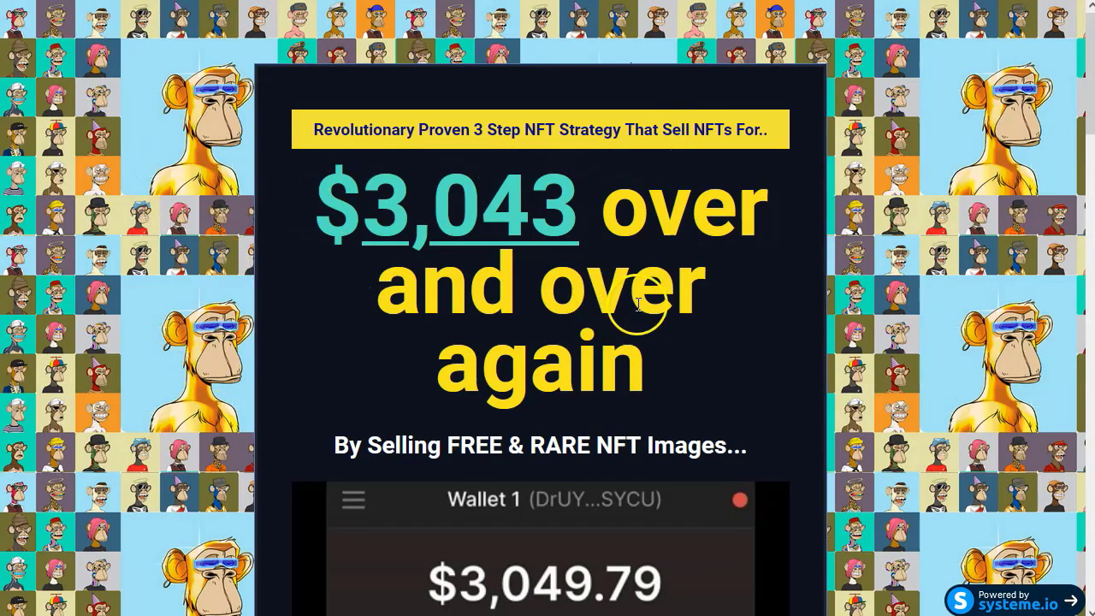
{"action": "scroll", "coordinate": [603, 380], "scroll_direction": "down", "scroll_amount": 12}
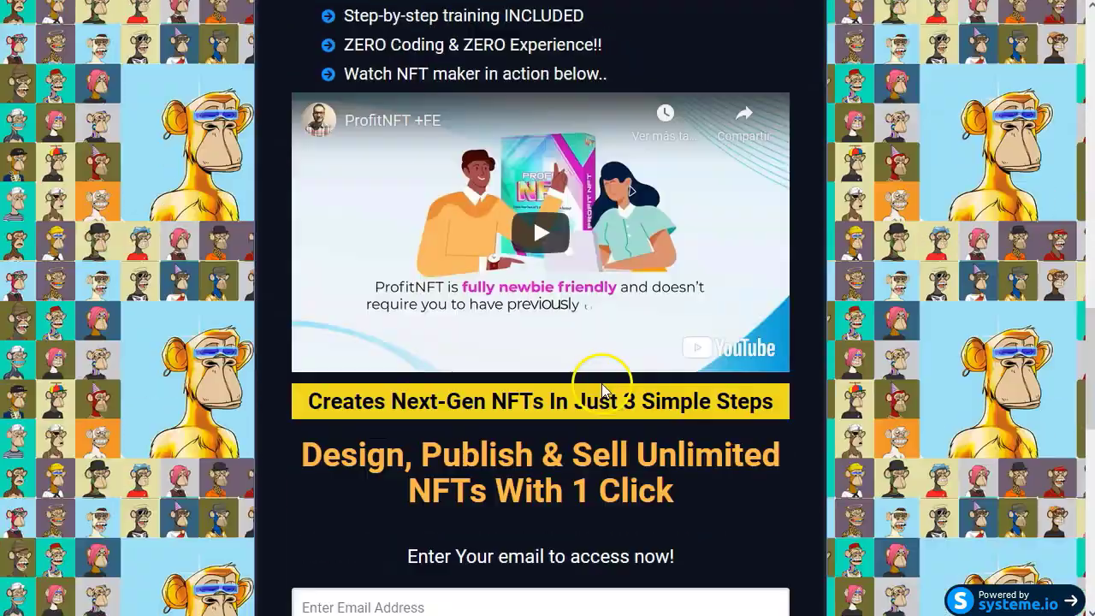
{"action": "scroll", "coordinate": [601, 383], "scroll_direction": "down", "scroll_amount": 10}
{"action": "scroll", "coordinate": [601, 383], "scroll_direction": "up", "scroll_amount": 5}
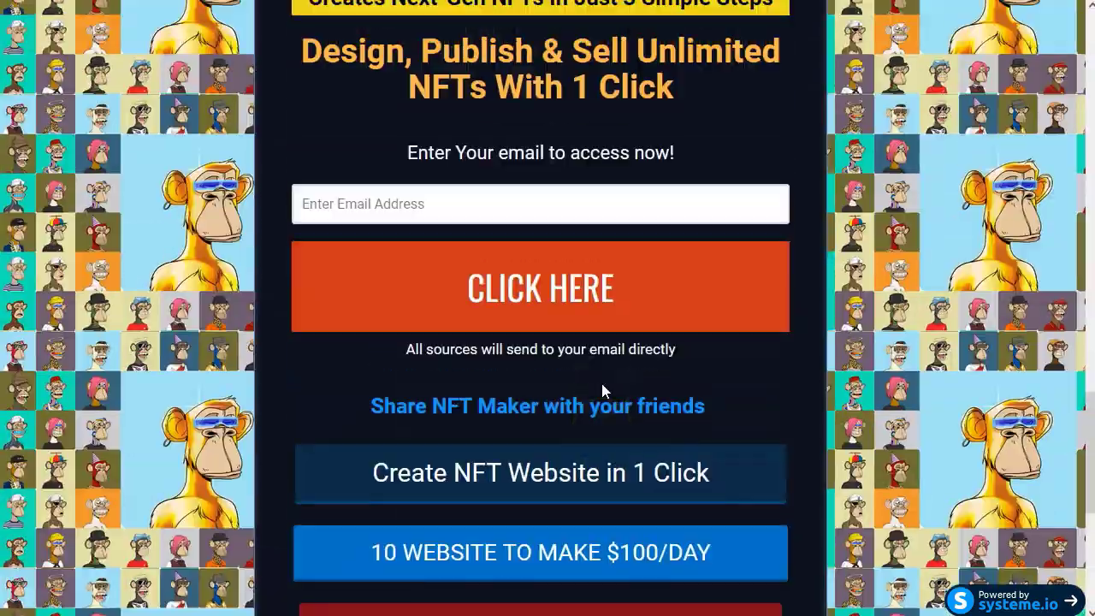
{"action": "scroll", "coordinate": [601, 383], "scroll_direction": "up", "scroll_amount": 15}
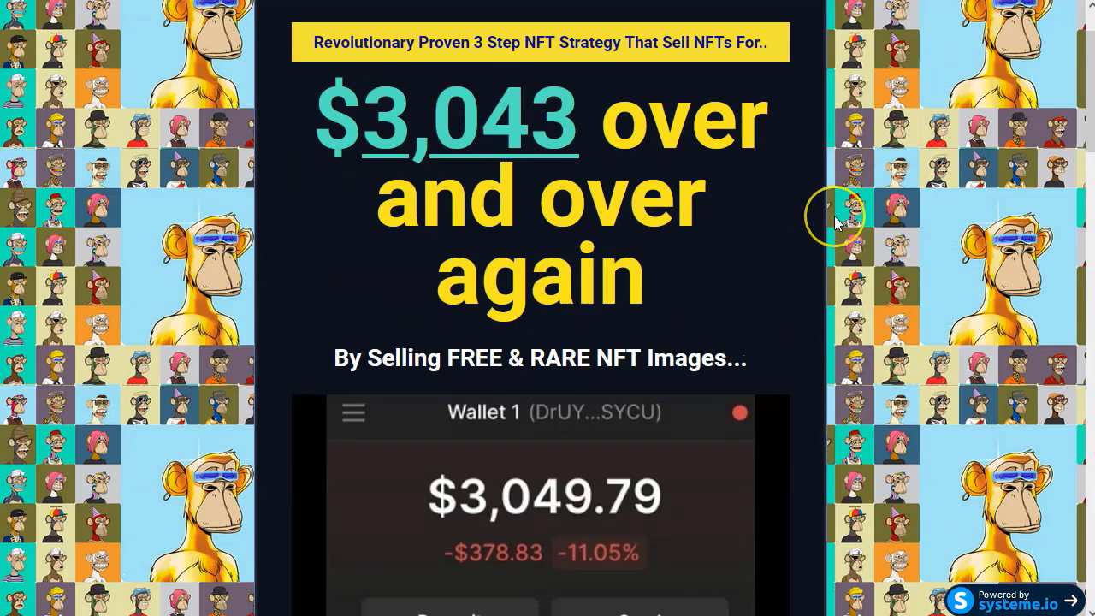
{"action": "scroll", "coordinate": [834, 215], "scroll_direction": "up", "scroll_amount": 2}
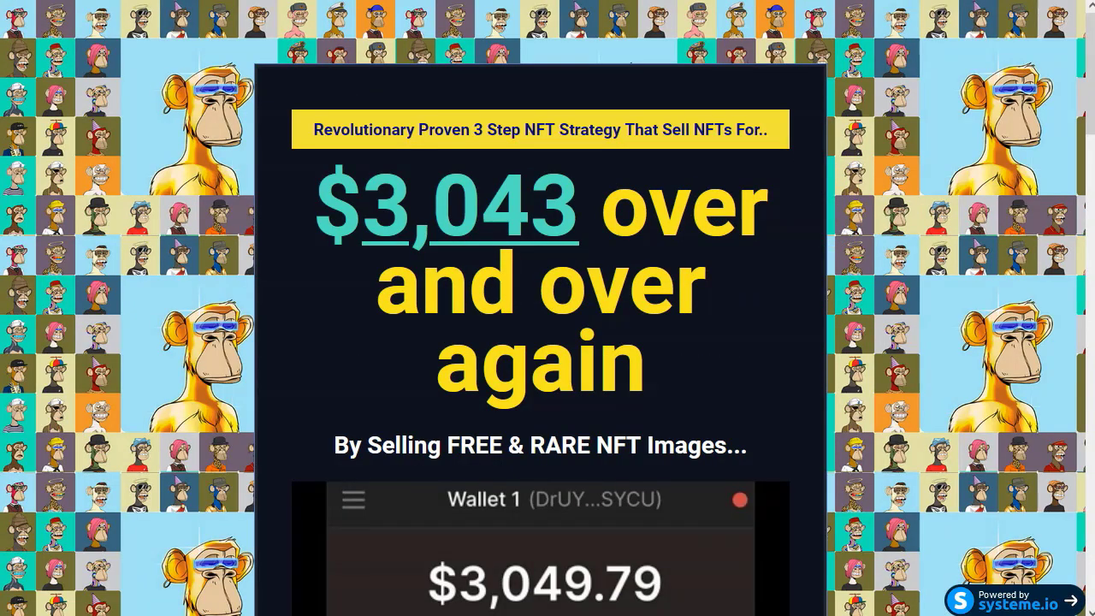
{"action": "key", "text": "ctrl+w"}
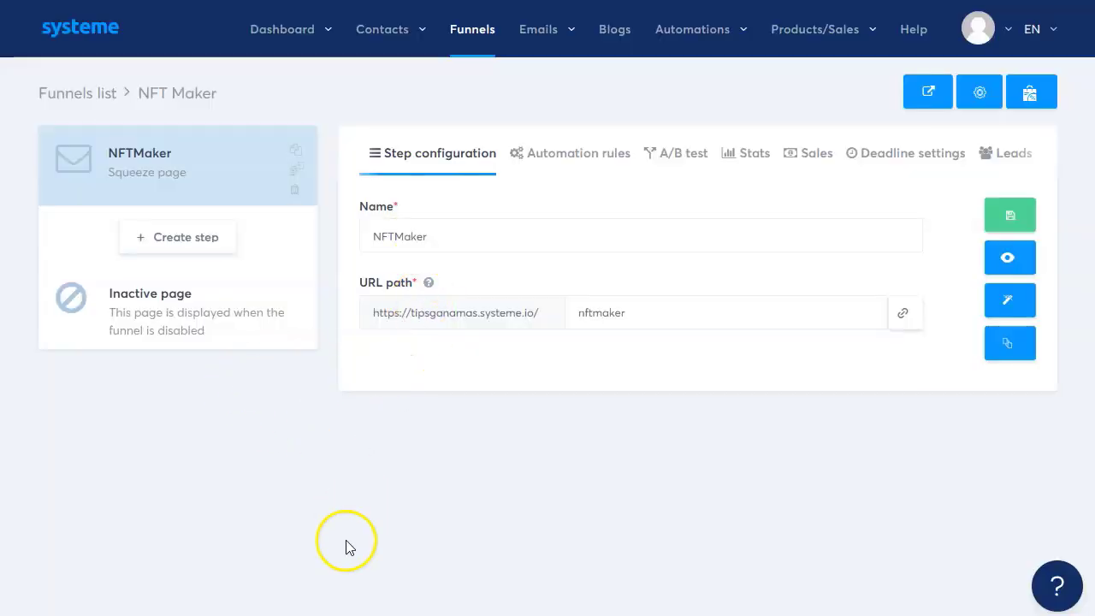
Open the zFC| Fresh Ads Demo Template funnel, preview its 3|3.1 - Landing Page squeeze page, and close the preview.
{"action": "mouse_move", "coordinate": [546, 41]}
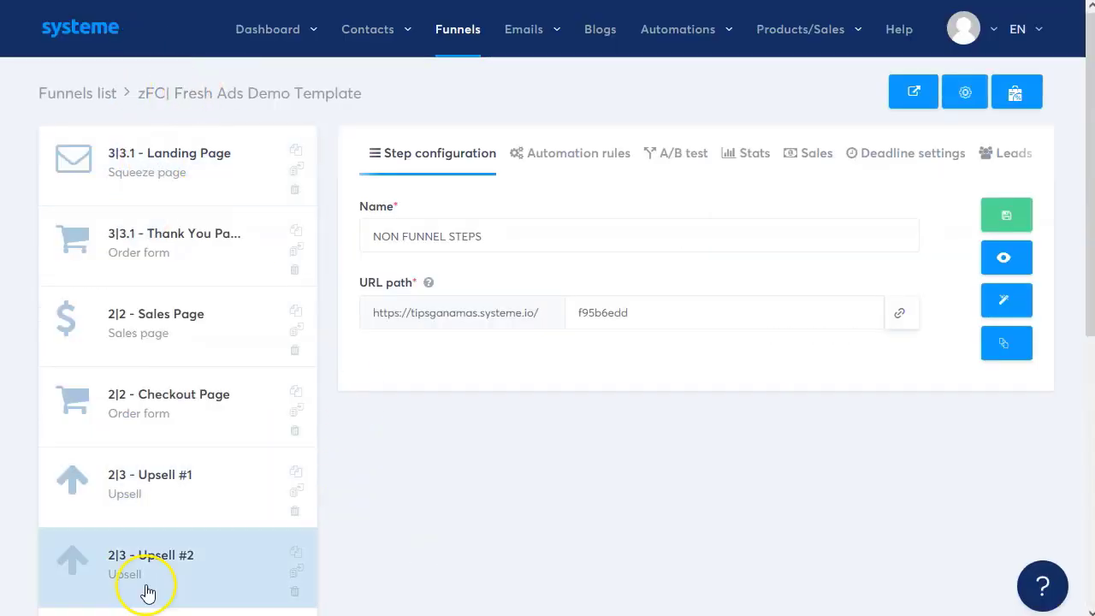
{"action": "scroll", "coordinate": [184, 333], "scroll_direction": "up", "scroll_amount": 5}
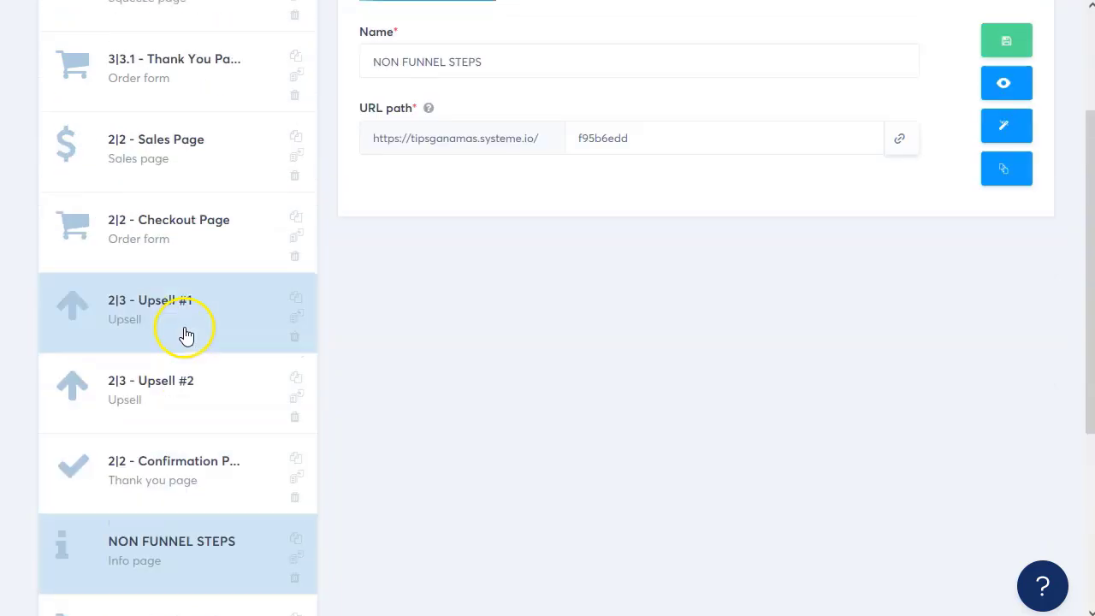
{"action": "left_click", "coordinate": [206, 193]}
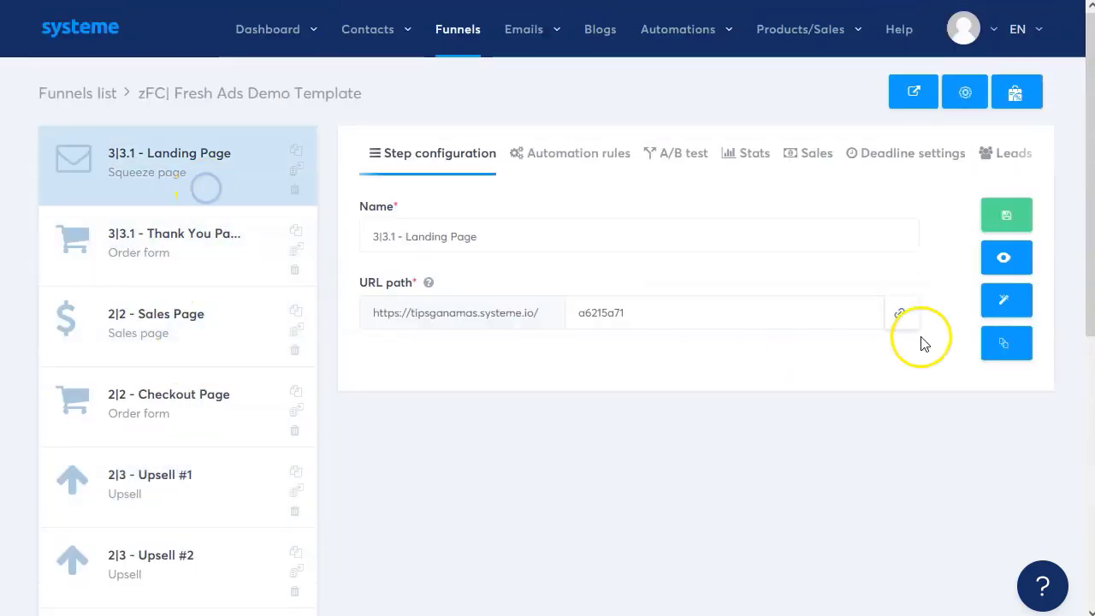
{"action": "left_click", "coordinate": [1011, 259]}
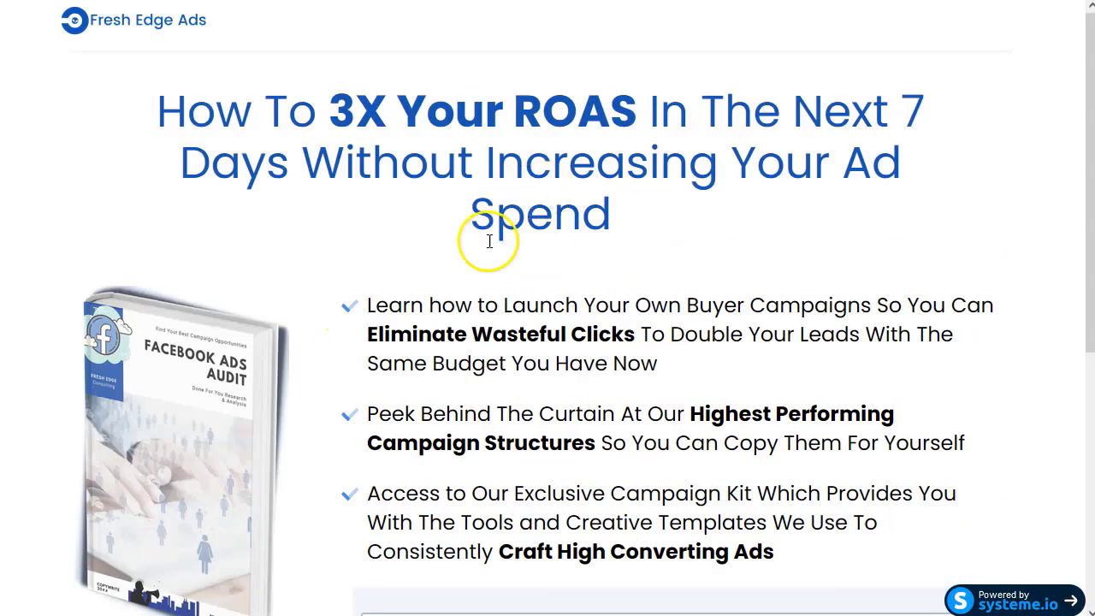
{"action": "scroll", "coordinate": [489, 239], "scroll_direction": "down", "scroll_amount": 5}
{"action": "scroll", "coordinate": [484, 244], "scroll_direction": "up", "scroll_amount": 5}
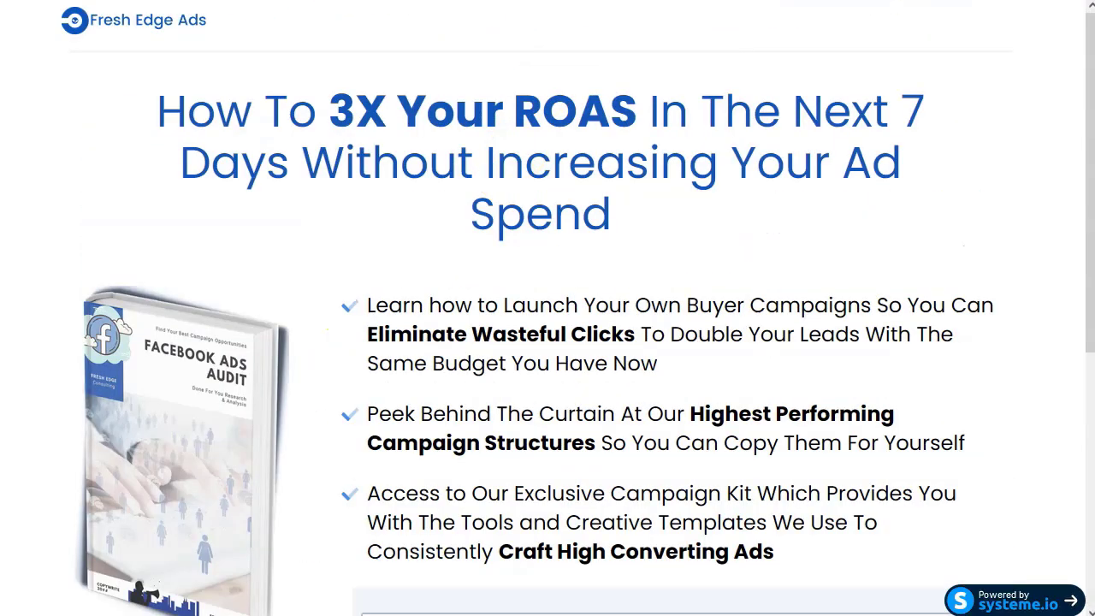
{"action": "key", "text": "ctrl+w"}
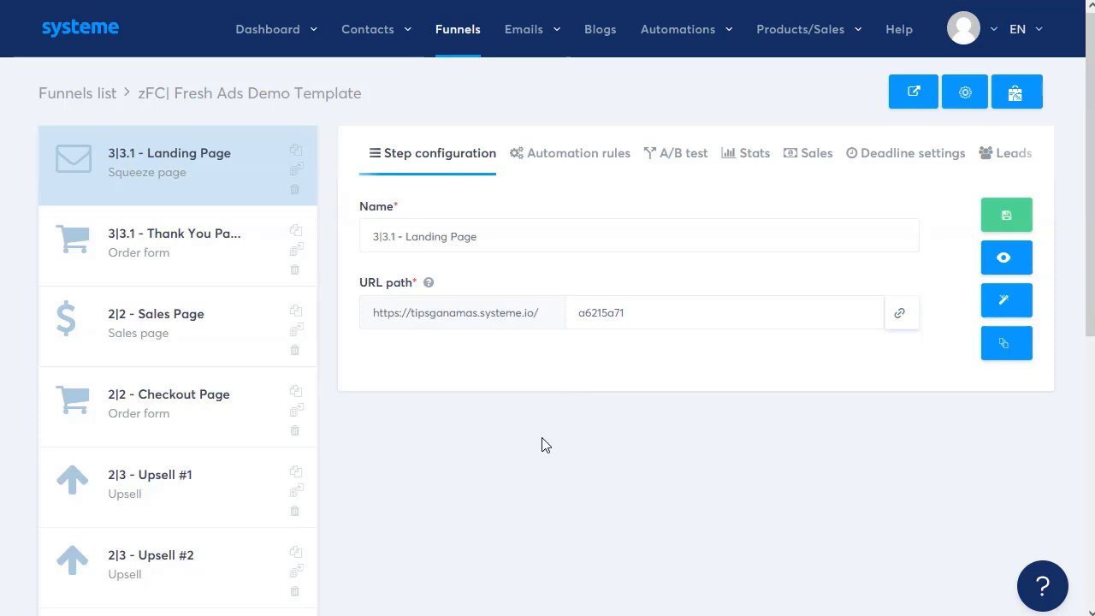
{"action": "left_click", "coordinate": [515, 450]}
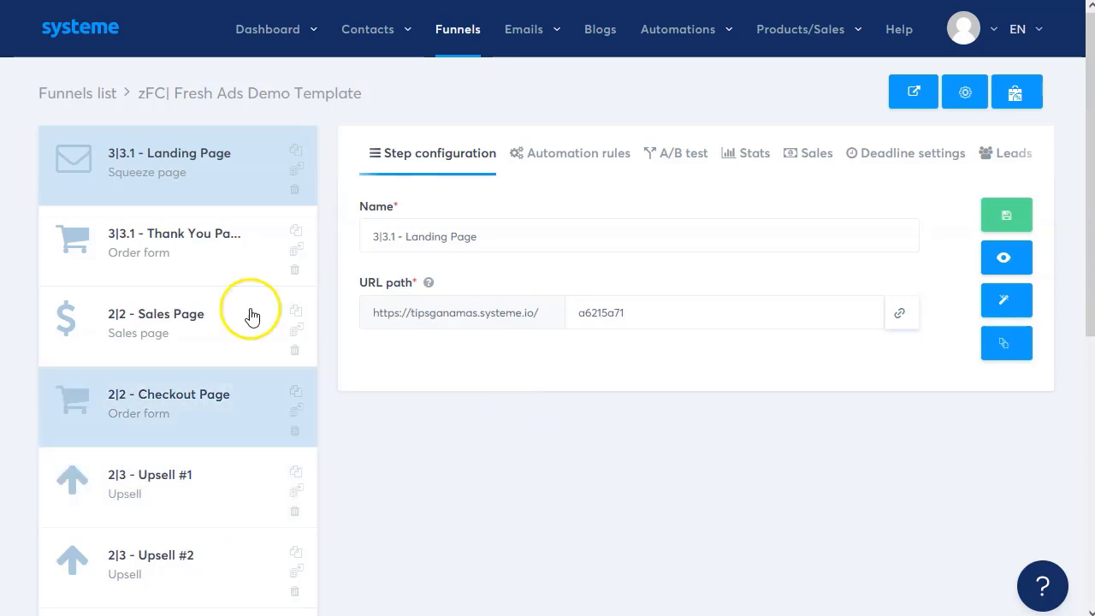
Look through the Fresh Ads Demo Template funnel's list of steps, from the landing page down to the Inactive page.
{"action": "scroll", "coordinate": [159, 288], "scroll_direction": "down", "scroll_amount": 3}
{"action": "scroll", "coordinate": [182, 389], "scroll_direction": "down", "scroll_amount": 3}
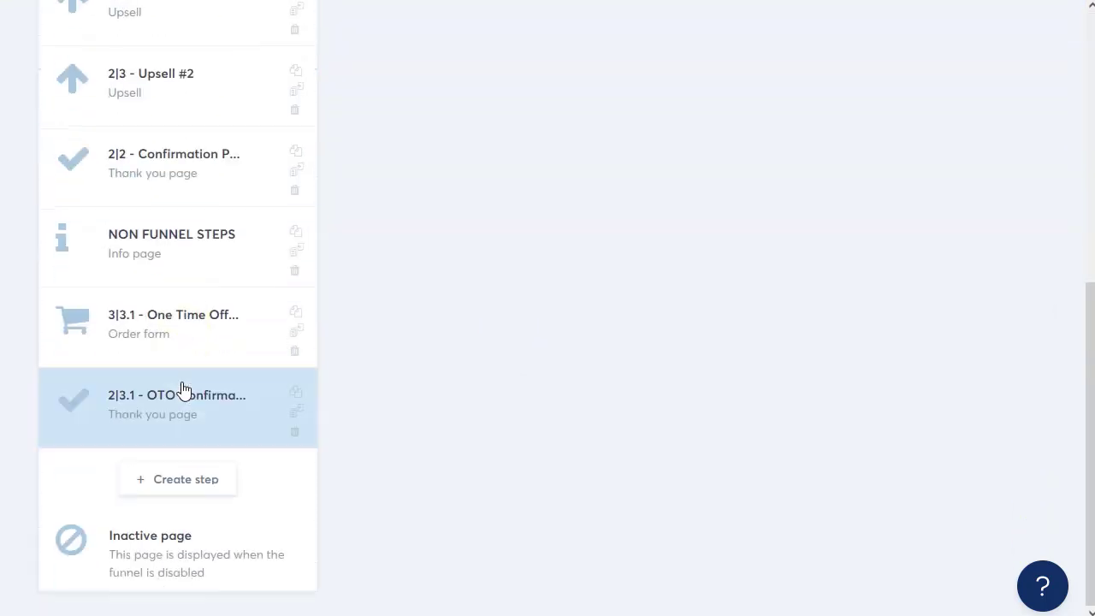
{"action": "scroll", "coordinate": [183, 385], "scroll_direction": "up", "scroll_amount": 6}
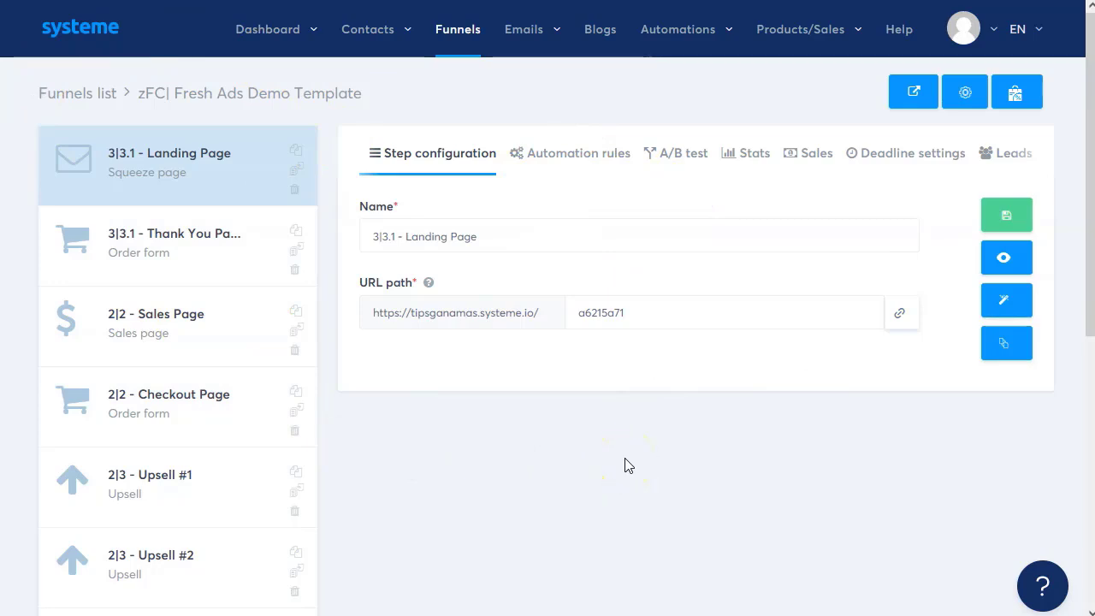
{"action": "mouse_move", "coordinate": [516, 27]}
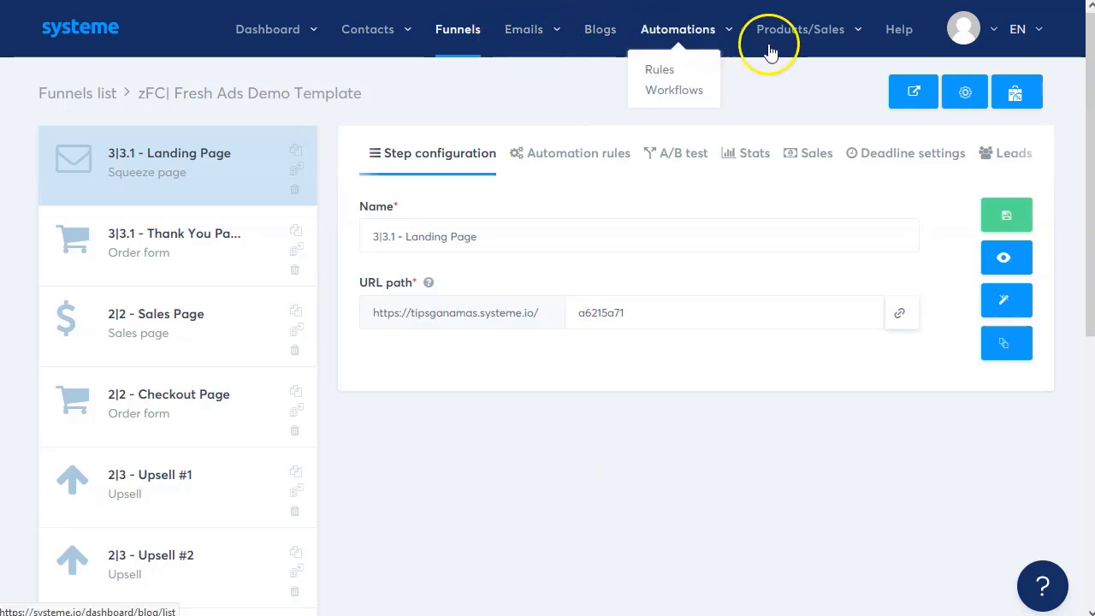
{"action": "mouse_move", "coordinate": [772, 51]}
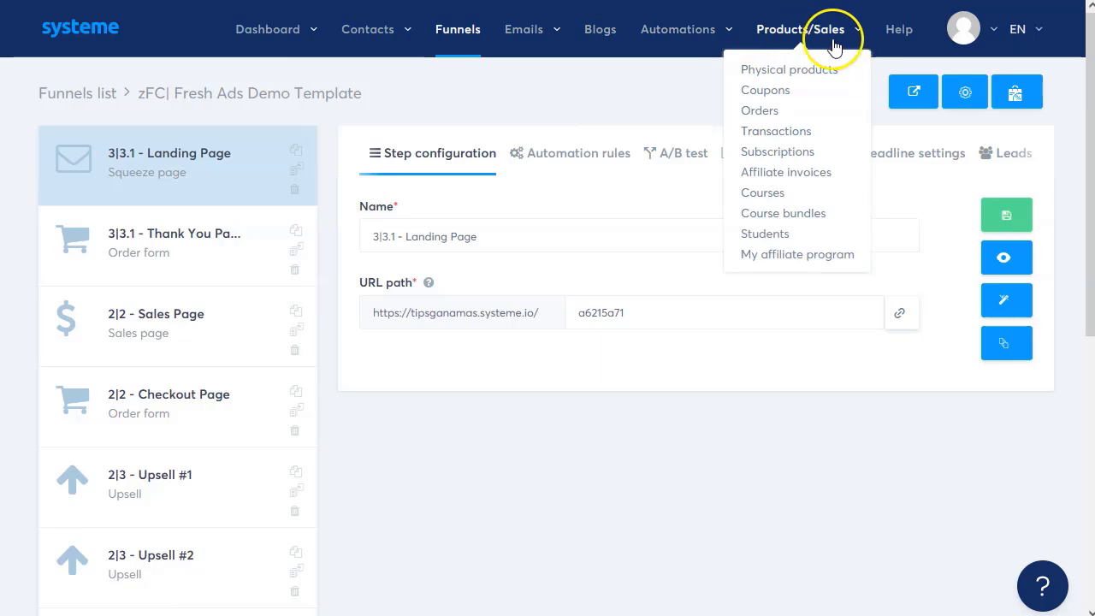